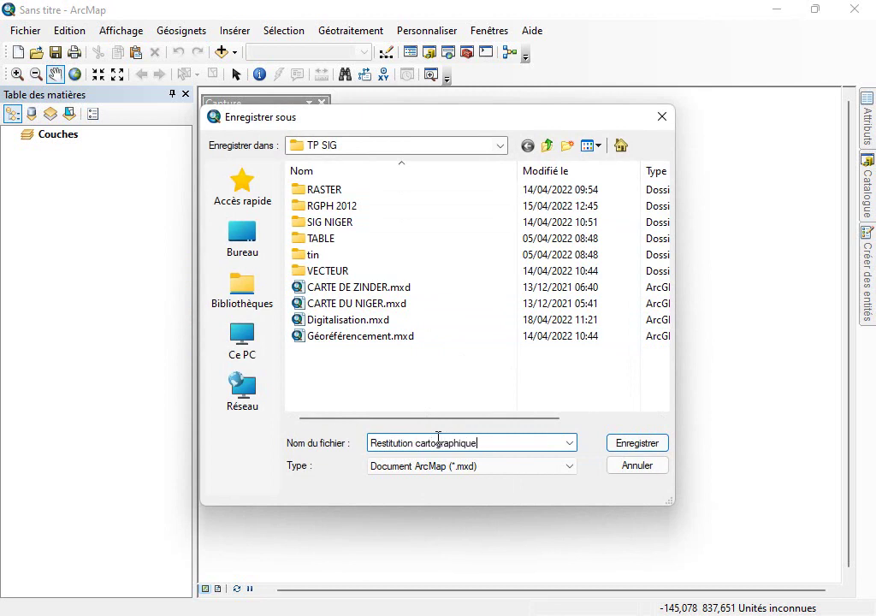
- Save the map document as Restitution cartographique in the TP SIG folder
{"action": "key", "text": "Return"}
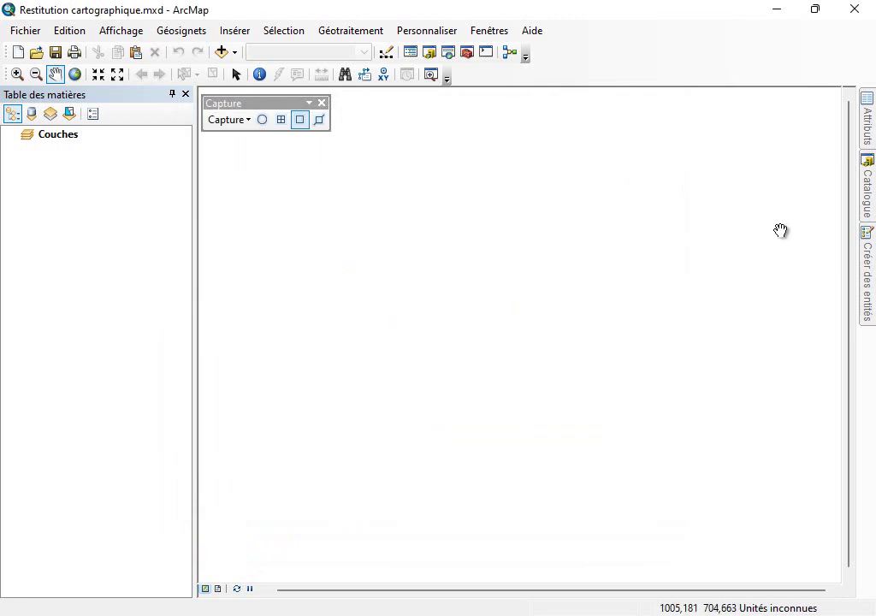
- Add all six feature classes from SIG NIGER.gdb in the SIG NIGER folder to the map
{"action": "left_click", "coordinate": [866, 186]}
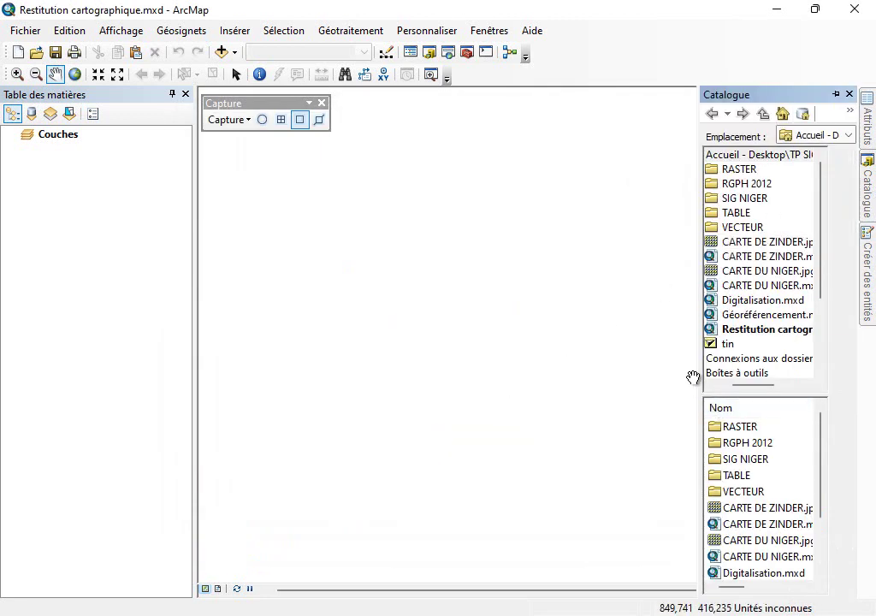
{"action": "left_click_drag", "start_coordinate": [702, 381], "coordinate": [567, 371]}
{"action": "double_click", "coordinate": [636, 459]}
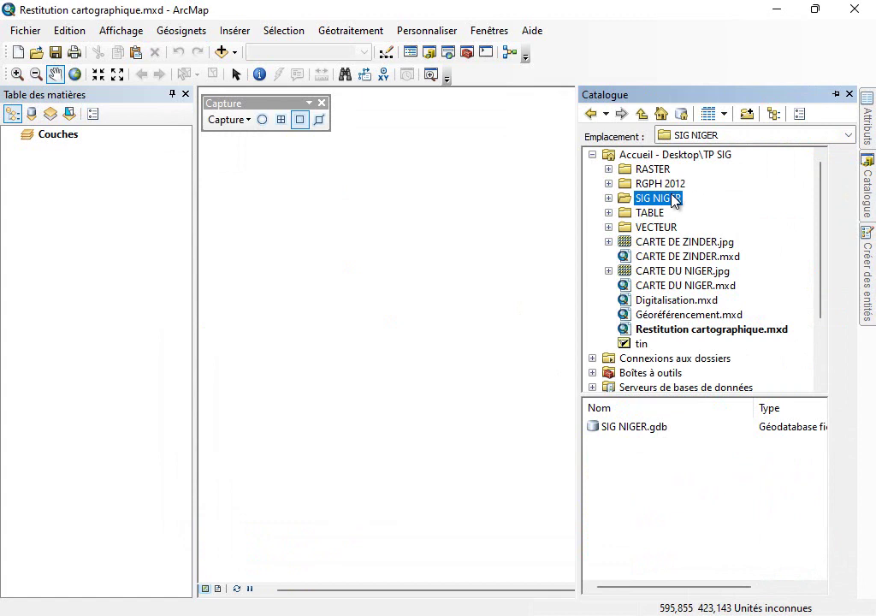
{"action": "double_click", "coordinate": [650, 428]}
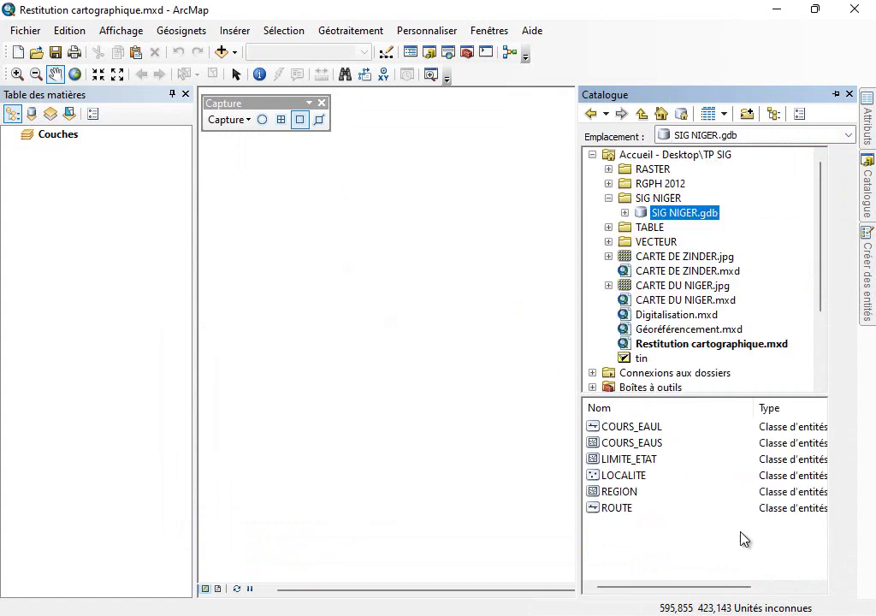
{"action": "left_click_drag", "start_coordinate": [707, 559], "coordinate": [587, 445]}
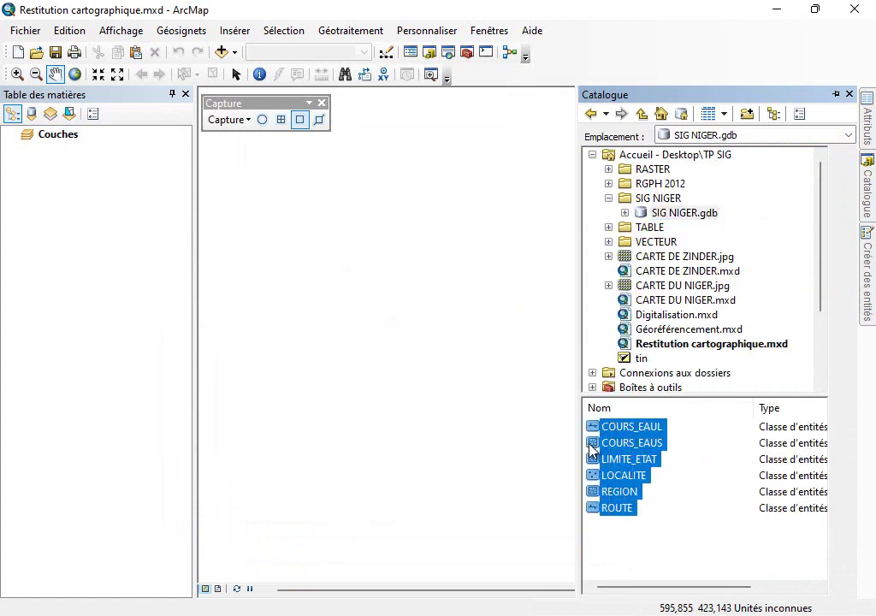
{"action": "left_click_drag", "start_coordinate": [648, 436], "coordinate": [579, 397]}
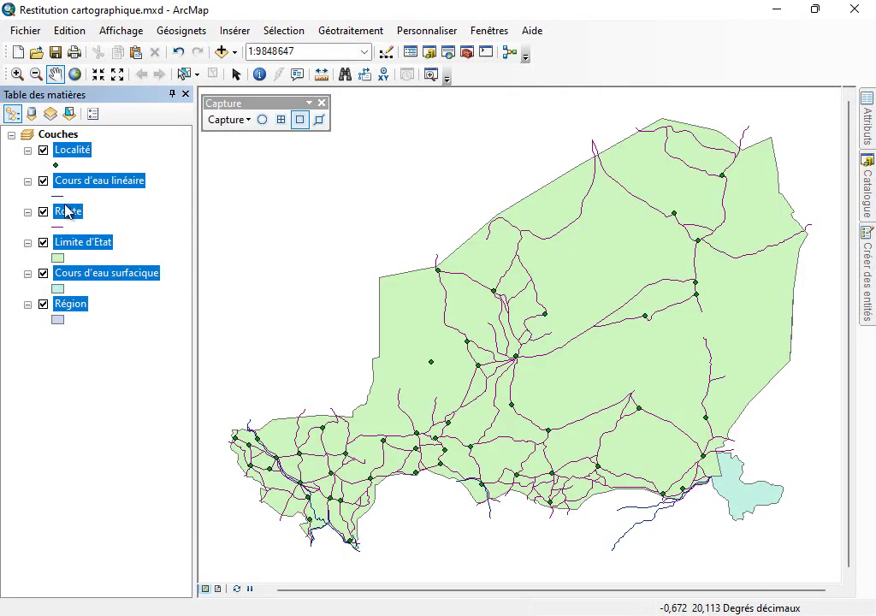
- Reorder the layers so Région sits above Cours d'eau surfacique and Route above Cours d'eau linéaire
{"action": "left_click", "coordinate": [109, 359]}
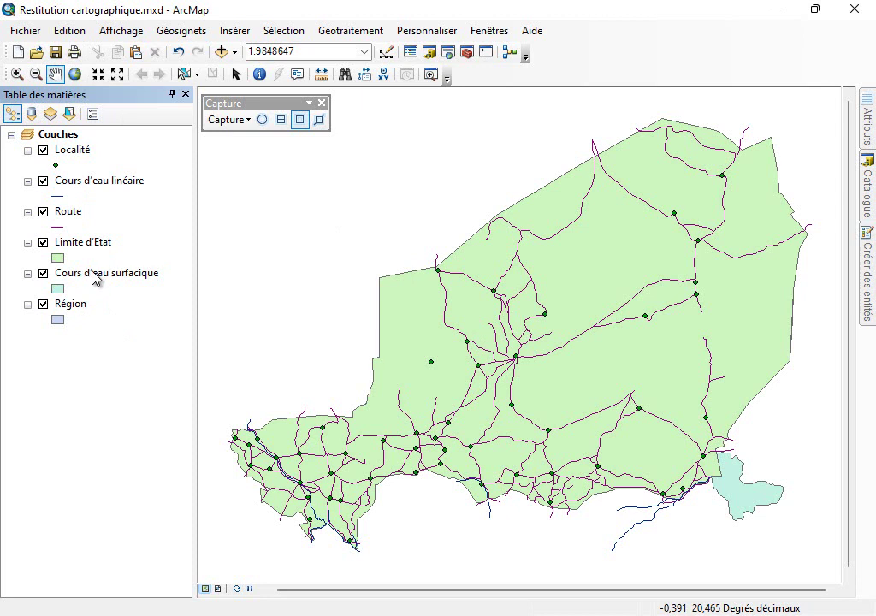
{"action": "right_click", "coordinate": [81, 307]}
{"action": "left_click", "coordinate": [79, 305]}
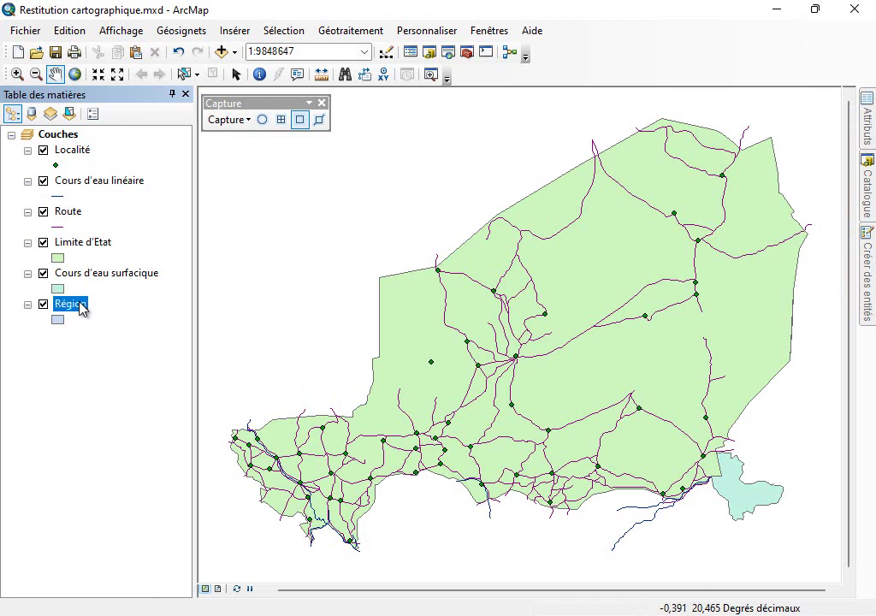
{"action": "left_click_drag", "start_coordinate": [90, 271], "coordinate": [92, 272]}
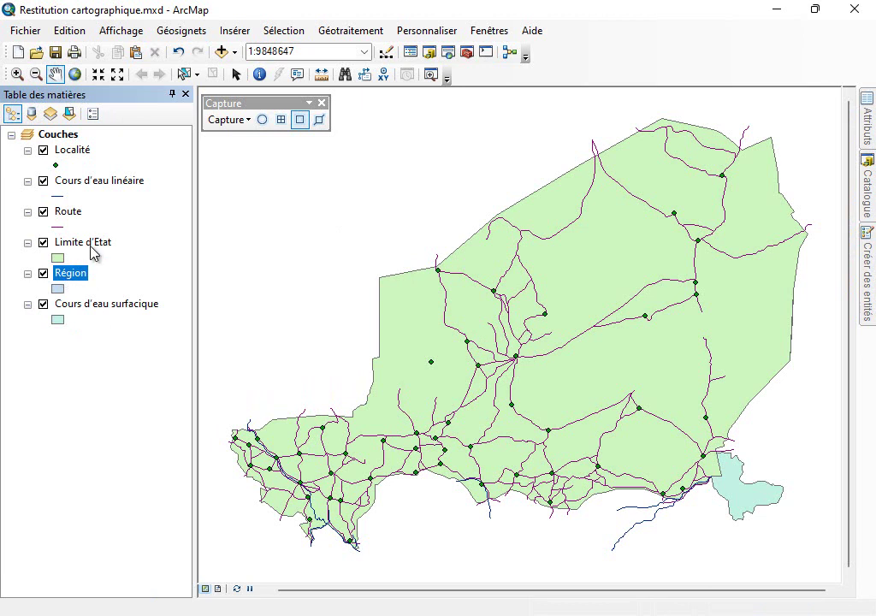
{"action": "left_click_drag", "start_coordinate": [118, 186], "coordinate": [105, 235]}
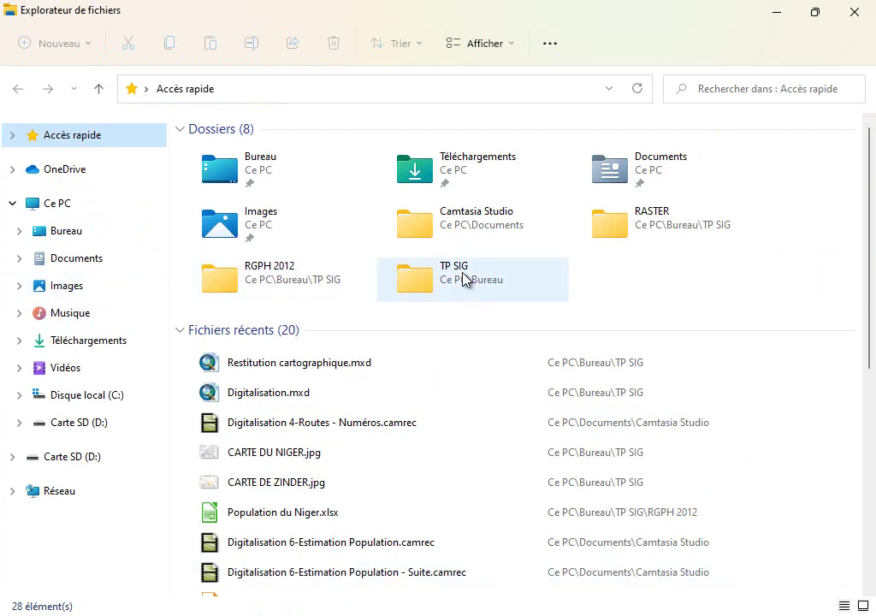
- Examine the Niamey area on the reference image Routes et Localités du Niger.png from the TP SIG RASTER folder, then return to ArcMap
{"action": "double_click", "coordinate": [460, 275]}
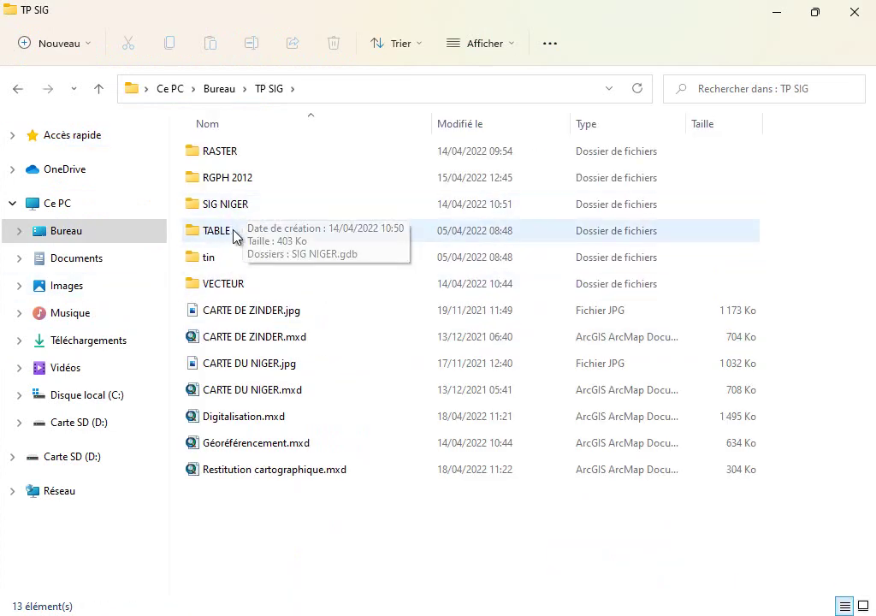
{"action": "double_click", "coordinate": [239, 162]}
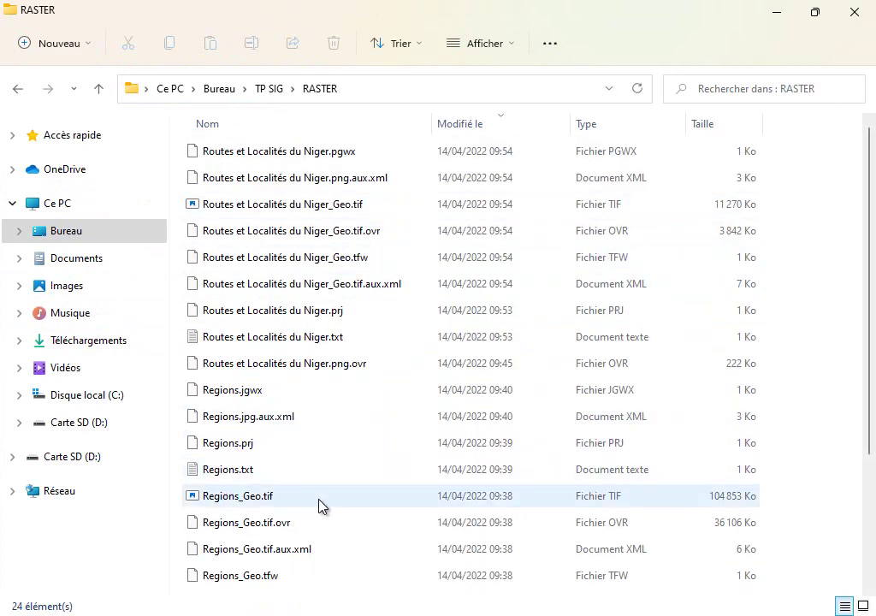
{"action": "scroll", "coordinate": [313, 560], "scroll_direction": "down", "scroll_amount": 2}
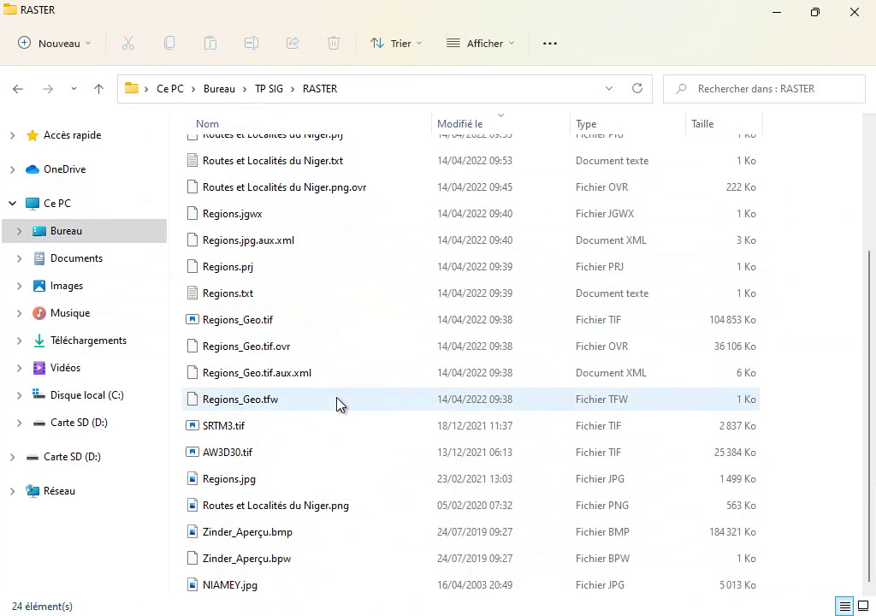
{"action": "double_click", "coordinate": [336, 505]}
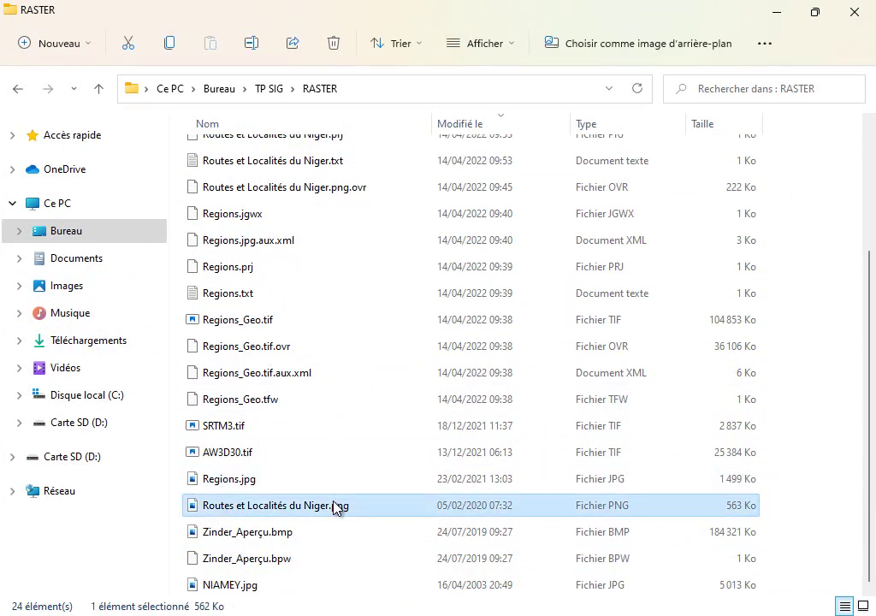
{"action": "left_click", "coordinate": [342, 545]}
{"action": "left_click", "coordinate": [488, 574]}
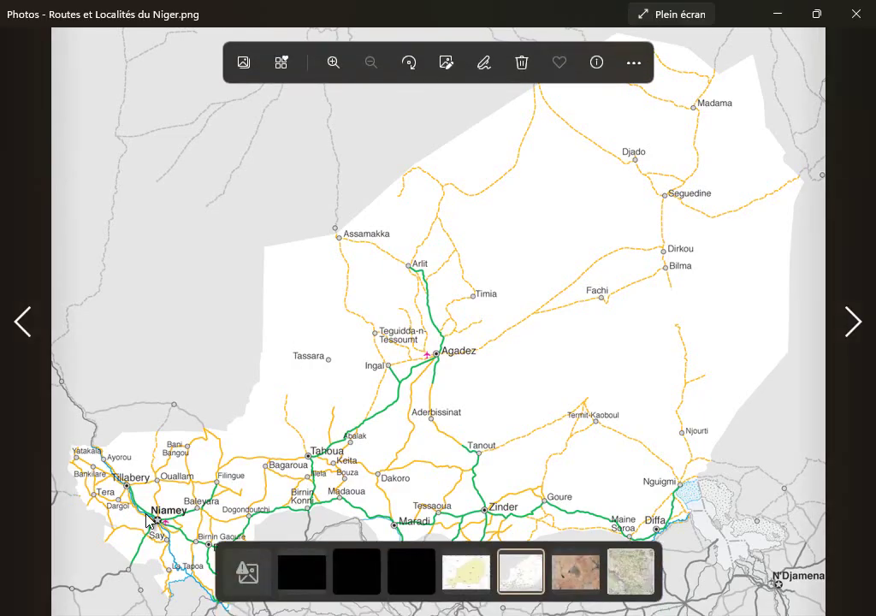
{"action": "scroll", "coordinate": [147, 515], "scroll_direction": "up", "scroll_amount": 4}
{"action": "left_click_drag", "start_coordinate": [166, 544], "coordinate": [211, 489]}
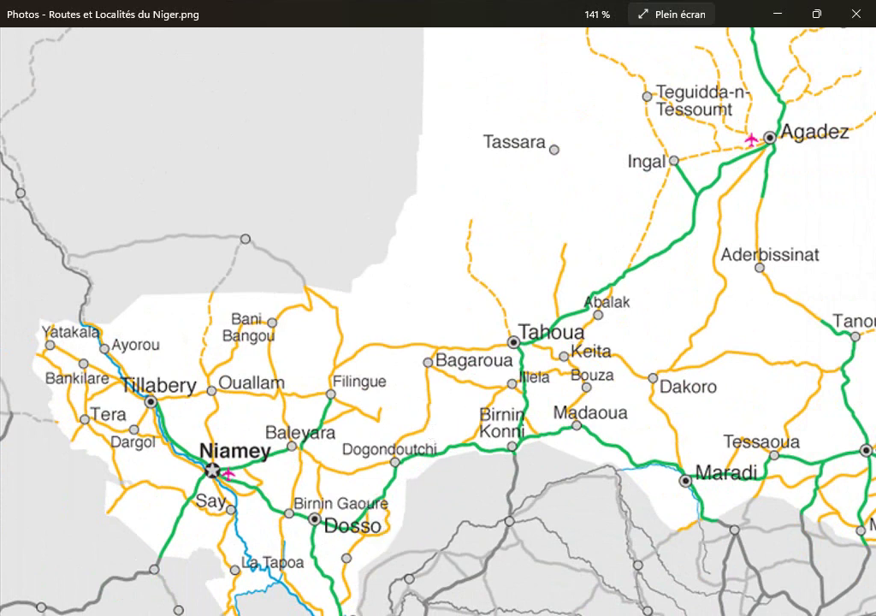
{"action": "key", "text": "alt+Tab"}
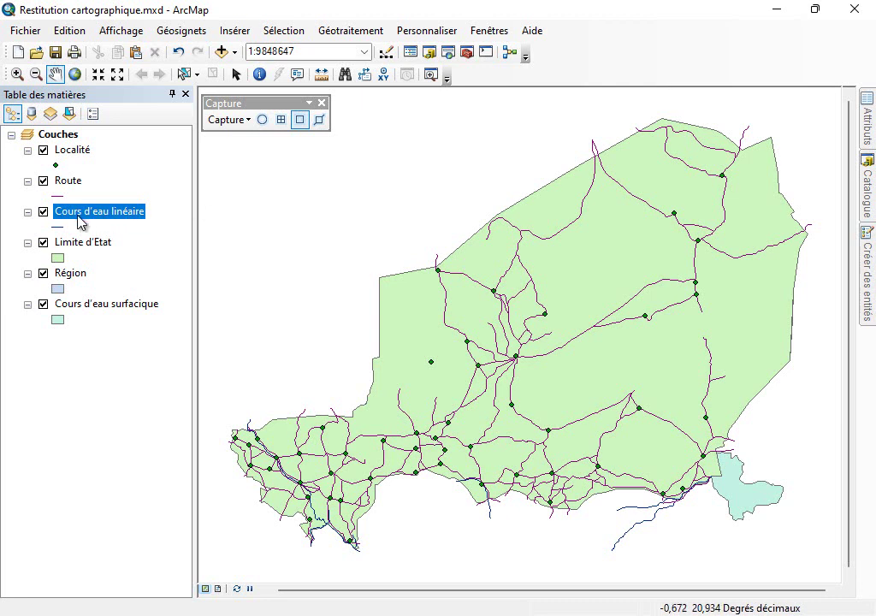
- Review the locality names and types in the Localité layer's attribute table, and close the table
{"action": "right_click", "coordinate": [71, 154]}
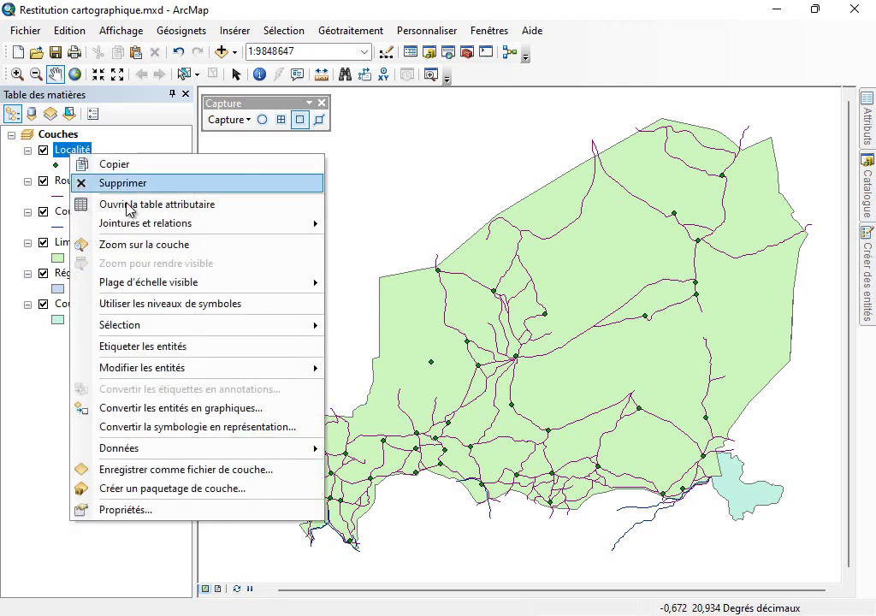
{"action": "left_click", "coordinate": [152, 203]}
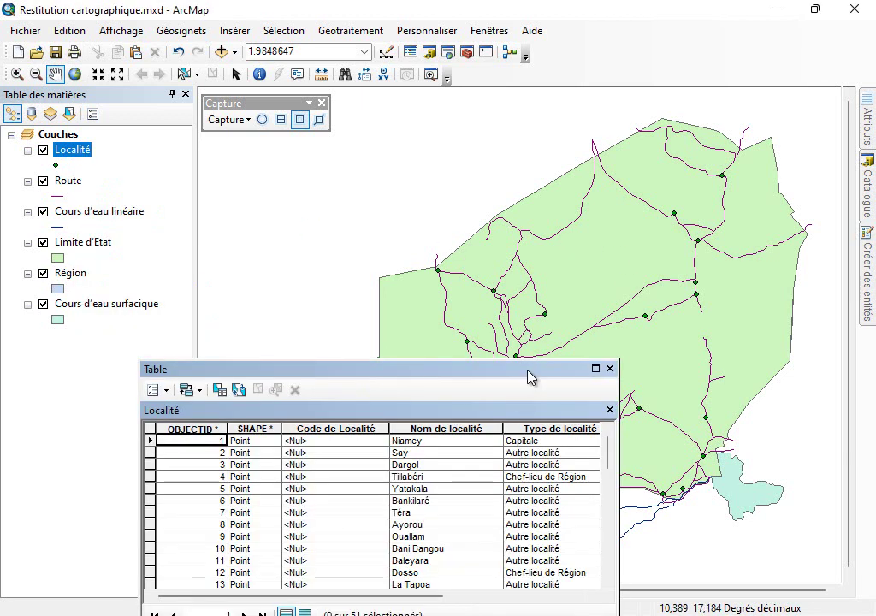
{"action": "left_click_drag", "start_coordinate": [528, 377], "coordinate": [473, 288]}
{"action": "left_click_drag", "start_coordinate": [346, 509], "coordinate": [462, 509]}
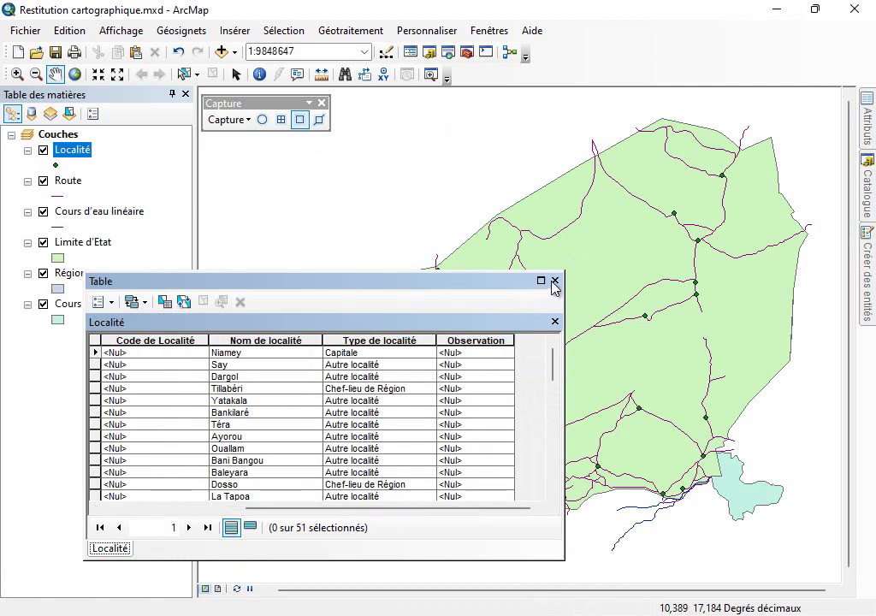
{"action": "left_click", "coordinate": [554, 281]}
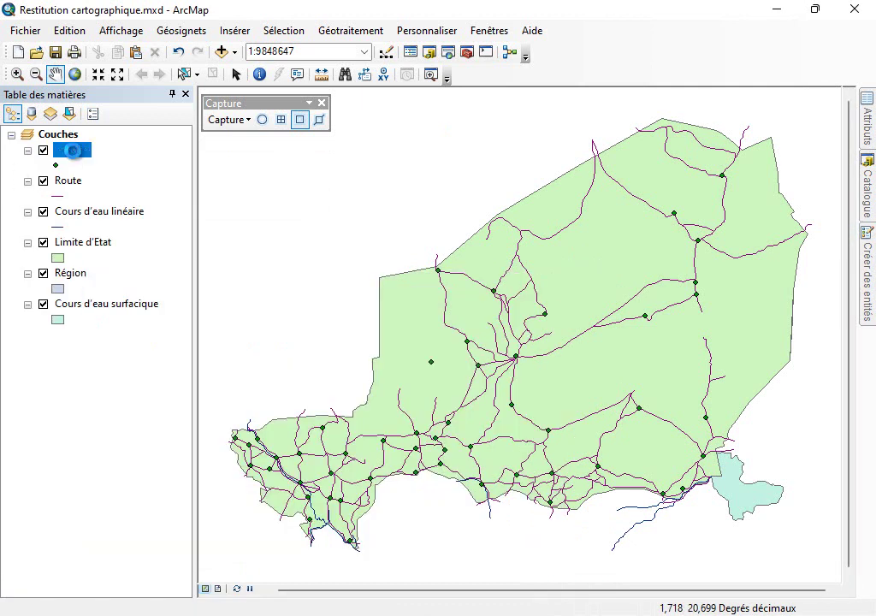
- Symbolize the Localité layer by unique values of the Type de localité field, adding all its values
{"action": "double_click", "coordinate": [73, 152]}
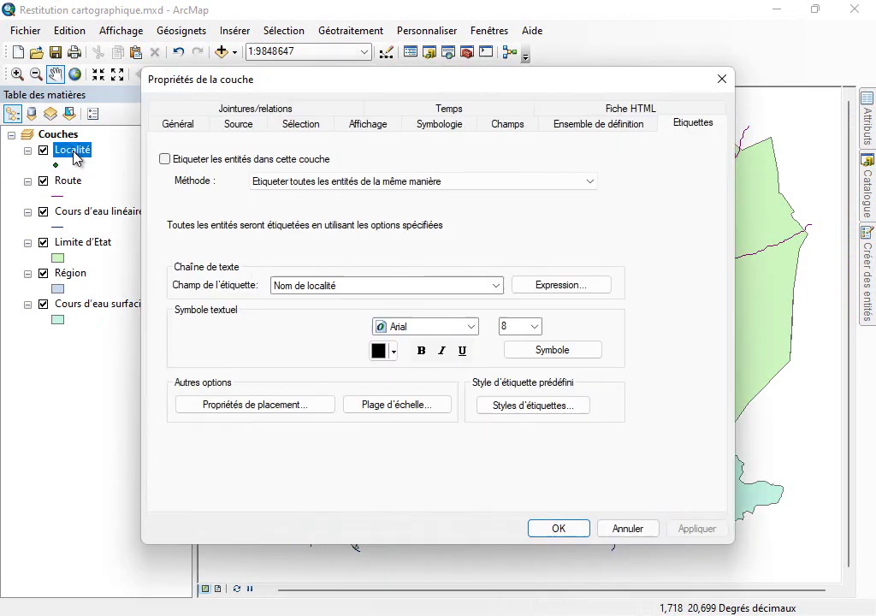
{"action": "left_click", "coordinate": [187, 159]}
{"action": "left_click", "coordinate": [193, 159]}
{"action": "left_click", "coordinate": [453, 127]}
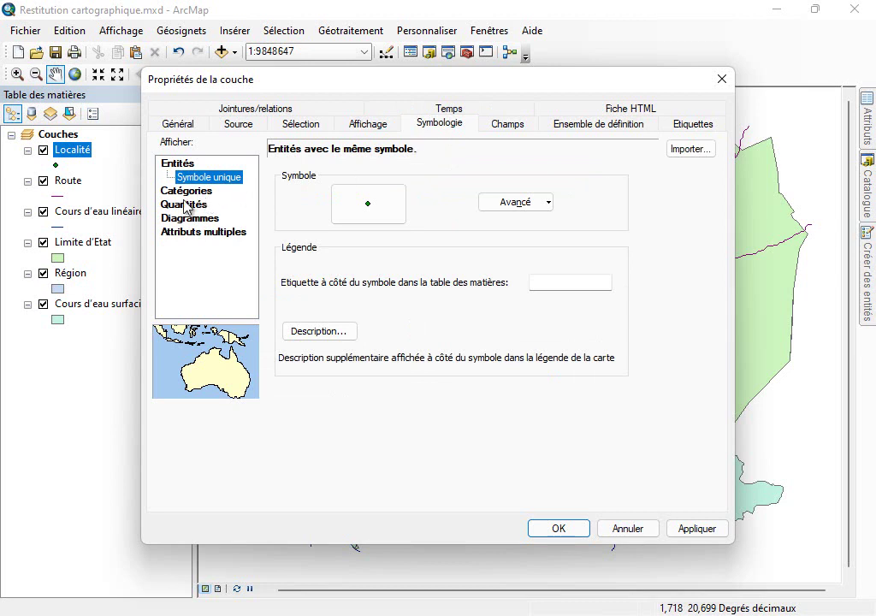
{"action": "left_click", "coordinate": [186, 191]}
{"action": "left_click", "coordinate": [387, 188]}
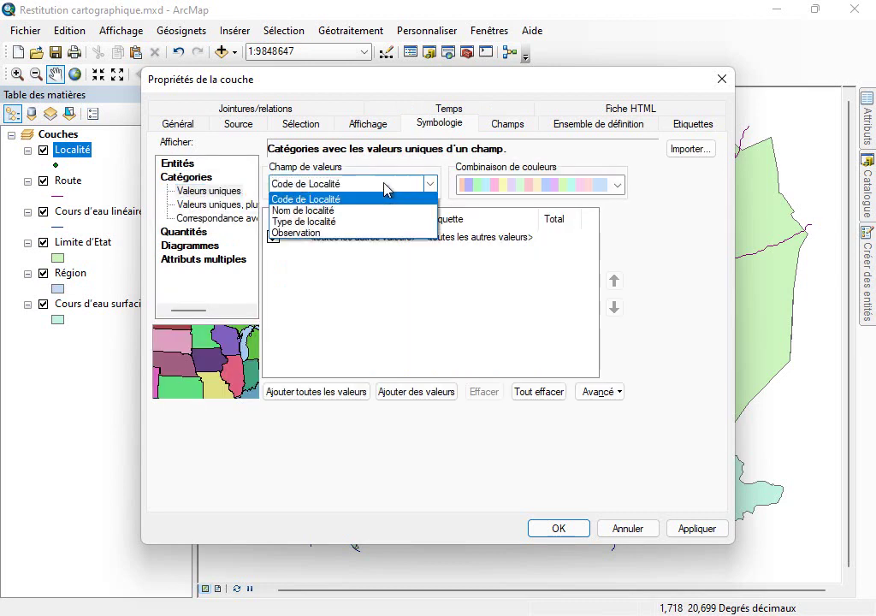
{"action": "left_click", "coordinate": [223, 193]}
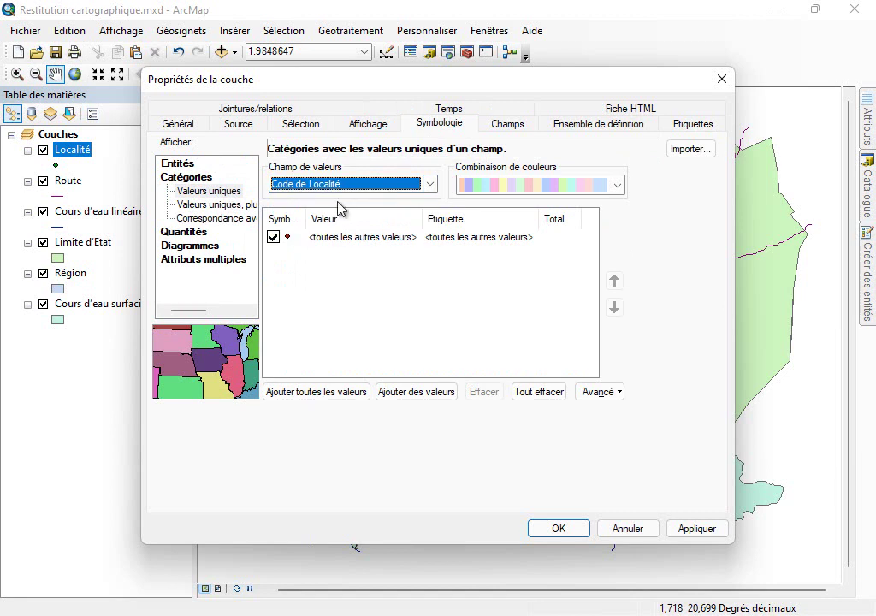
{"action": "left_click", "coordinate": [342, 186]}
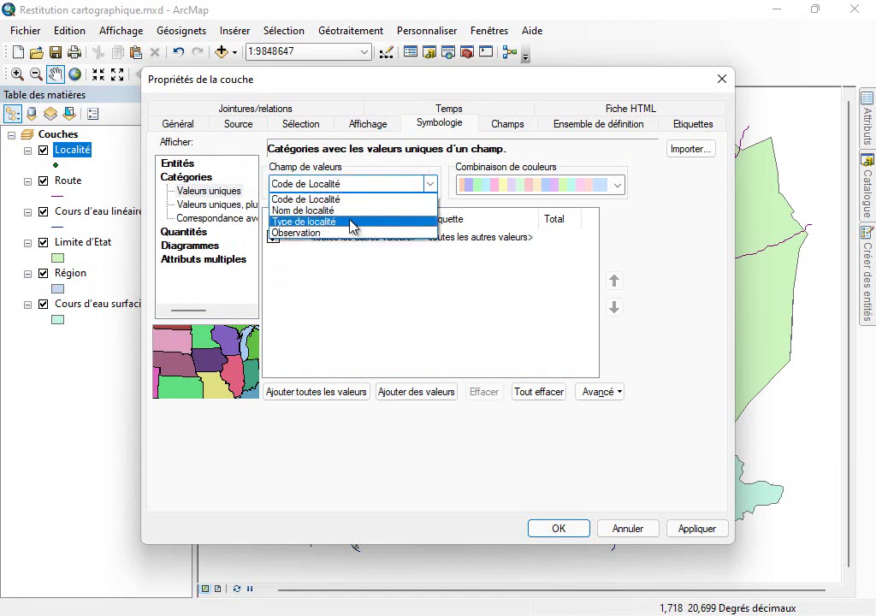
{"action": "left_click", "coordinate": [341, 226]}
{"action": "left_click", "coordinate": [346, 393]}
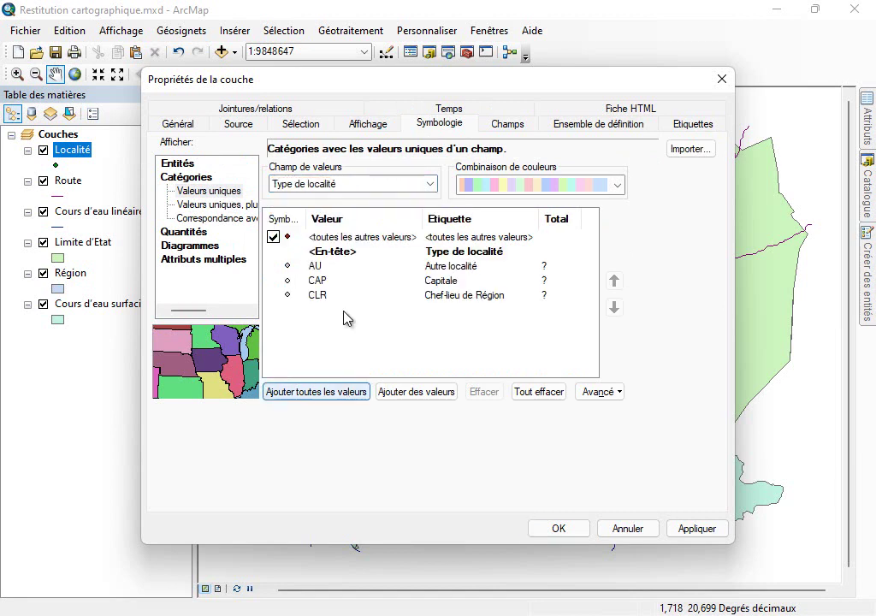
- Exclude <toutes les autres valeurs> from the Localité symbology and move the Autre localité class to the end of the list
{"action": "left_click", "coordinate": [273, 236]}
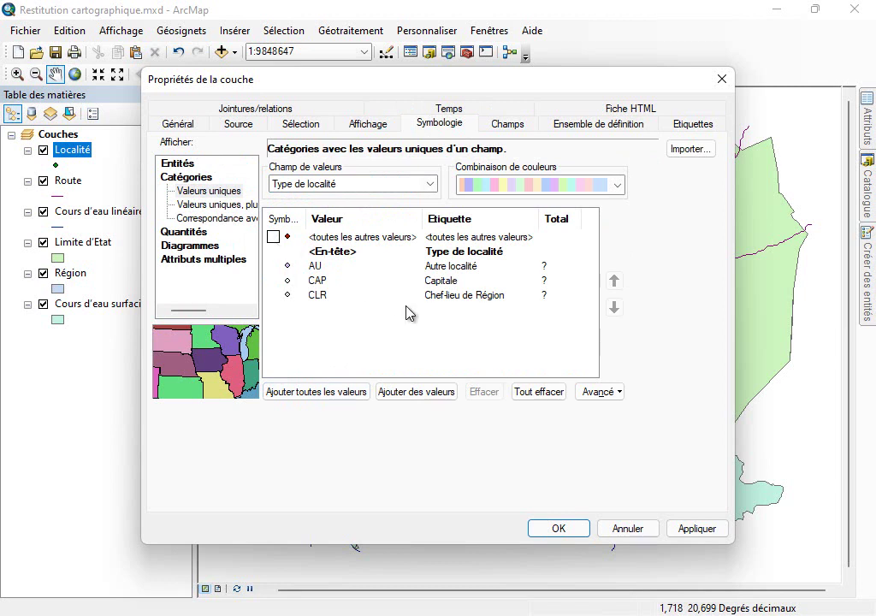
{"action": "left_click", "coordinate": [317, 265]}
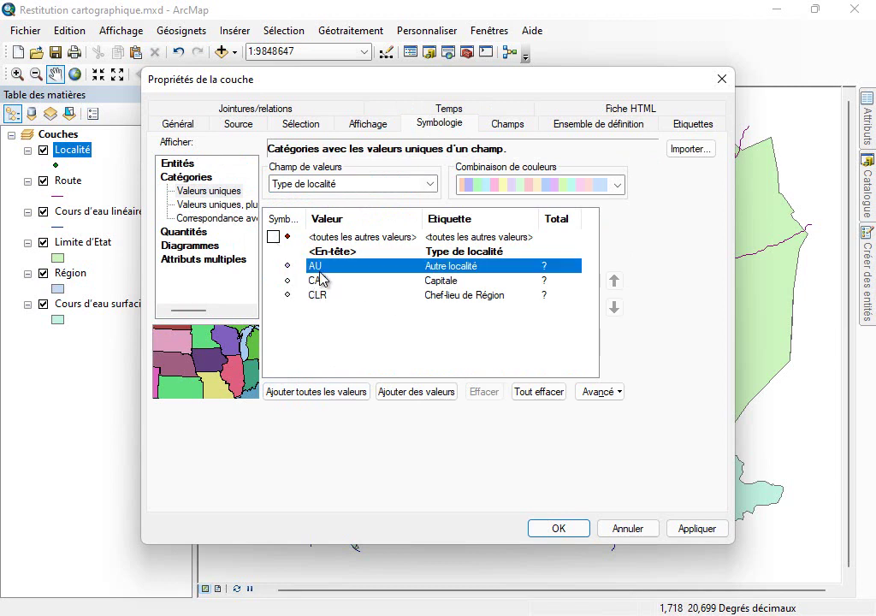
{"action": "left_click", "coordinate": [616, 307]}
{"action": "left_click", "coordinate": [616, 307]}
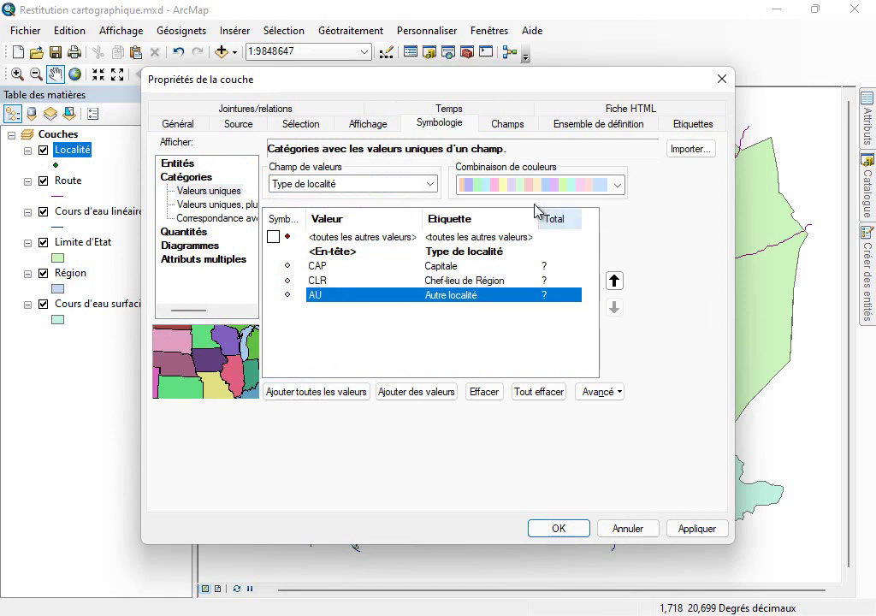
- Give the Capitale class of the Localité layer the Etoile 5 symbol in Jaune autunite
{"action": "double_click", "coordinate": [288, 266]}
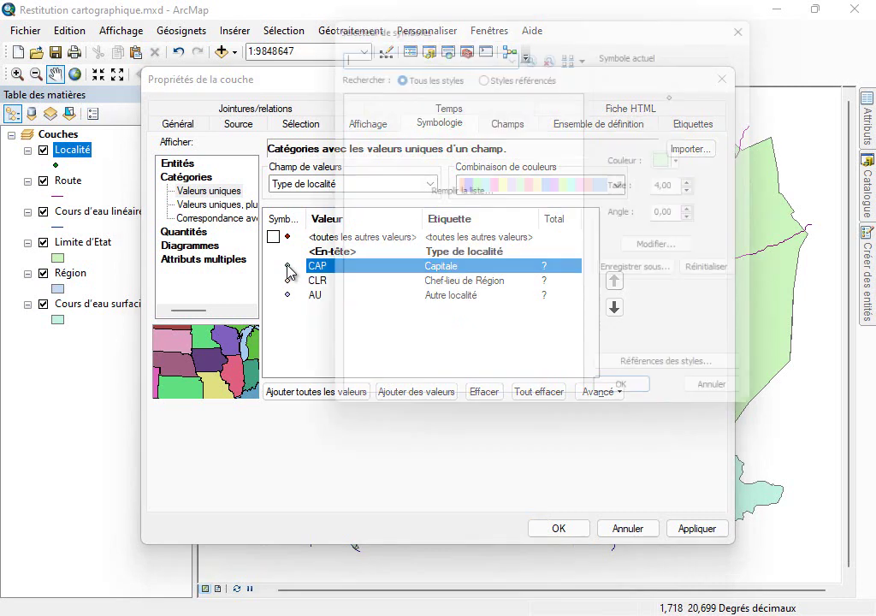
{"action": "left_click_drag", "start_coordinate": [586, 121], "coordinate": [587, 171]}
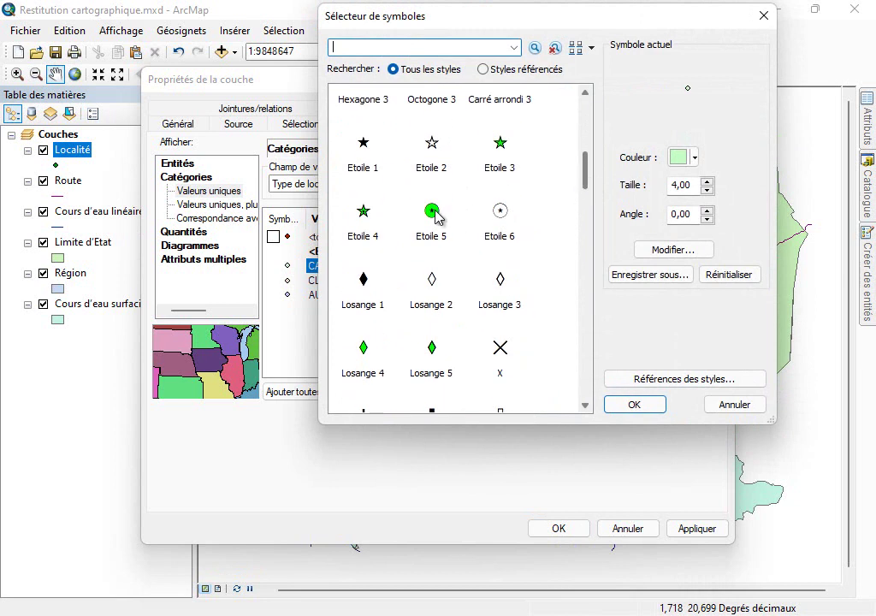
{"action": "left_click", "coordinate": [432, 214]}
{"action": "mouse_move", "coordinate": [585, 185]}
{"action": "left_mouse_down"}
{"action": "mouse_move", "coordinate": [583, 146]}
{"action": "mouse_move", "coordinate": [587, 172]}
{"action": "left_mouse_up"}
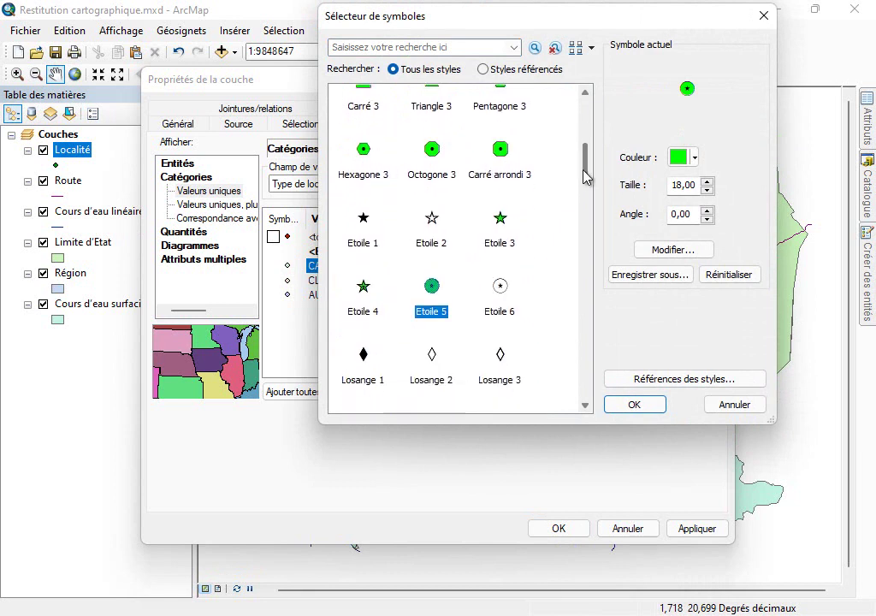
{"action": "left_click", "coordinate": [695, 159]}
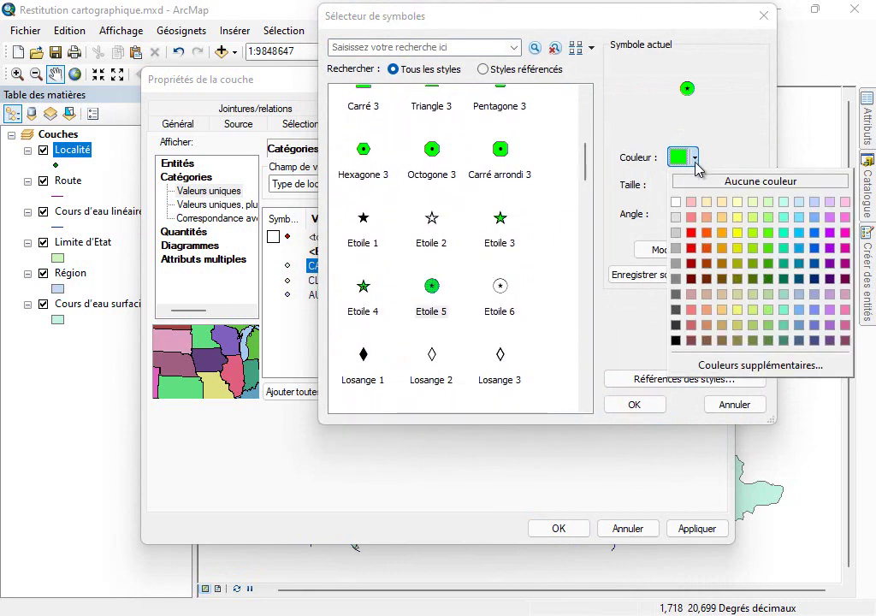
{"action": "left_click", "coordinate": [740, 220]}
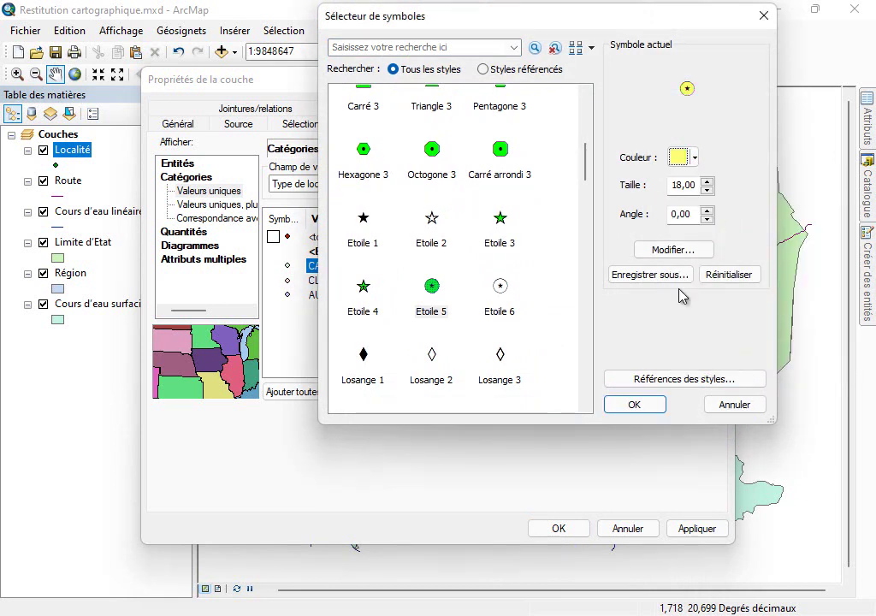
{"action": "left_click", "coordinate": [633, 404]}
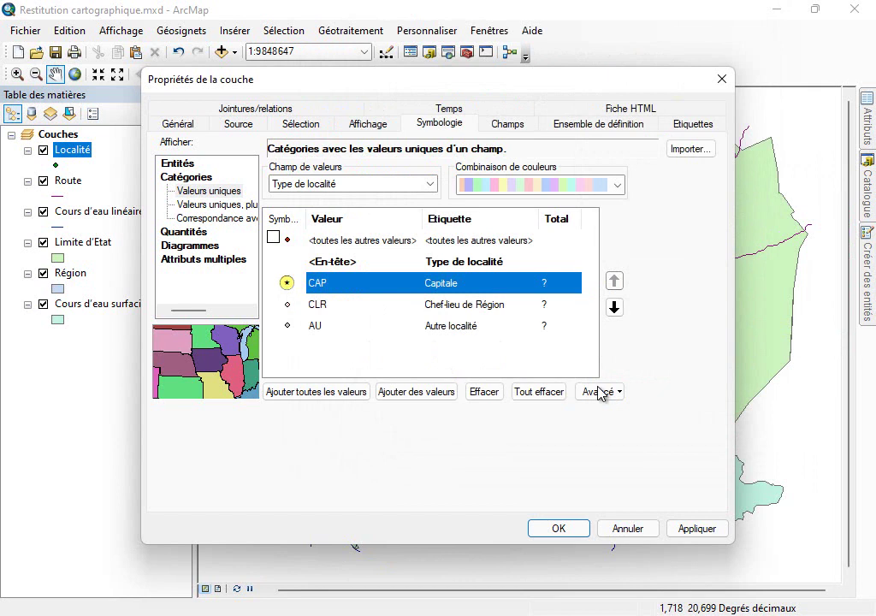
- Give the Chef-lieu de Région class the Cercle 3 symbol in Jaune autunite
{"action": "double_click", "coordinate": [288, 305]}
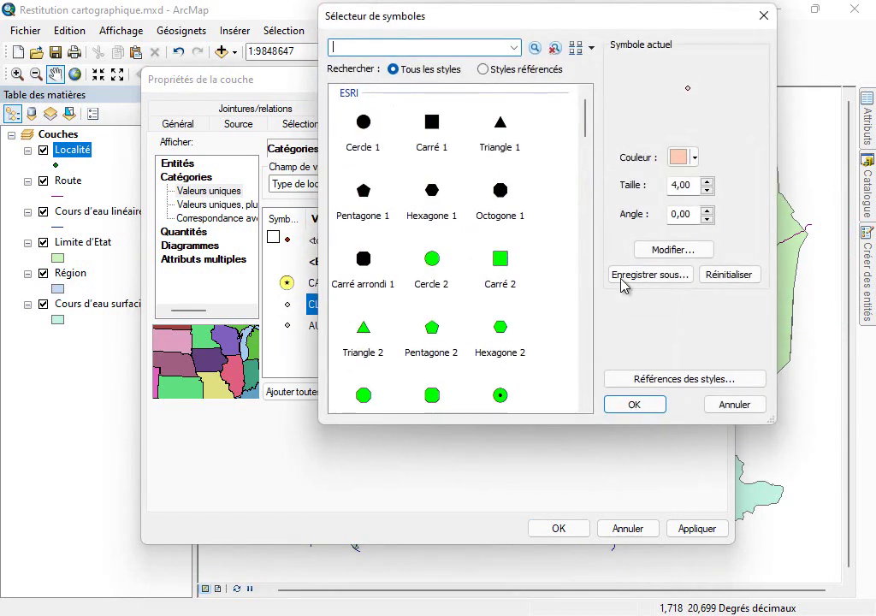
{"action": "left_click", "coordinate": [502, 393]}
{"action": "left_click_drag", "start_coordinate": [586, 131], "coordinate": [595, 160]}
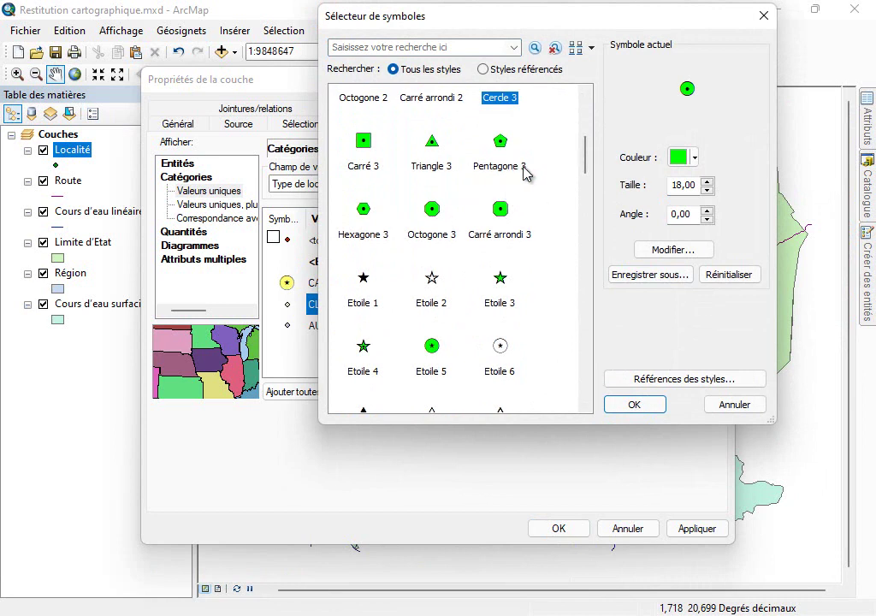
{"action": "left_click", "coordinate": [694, 158]}
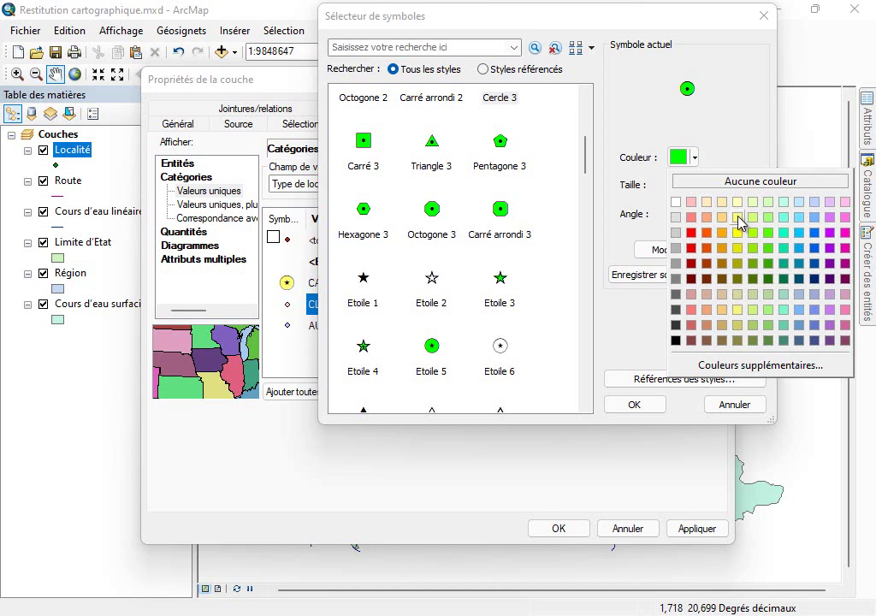
{"action": "left_click", "coordinate": [737, 216]}
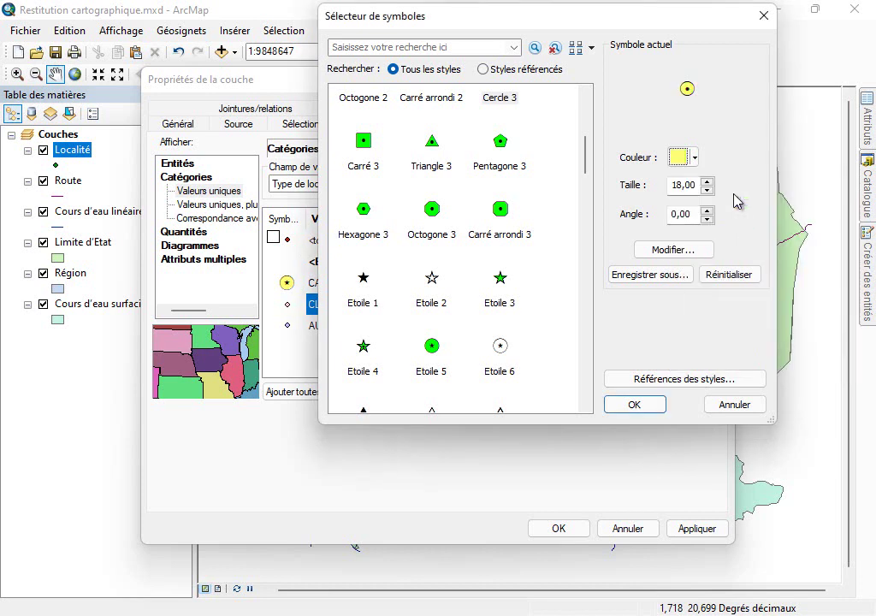
{"action": "left_click", "coordinate": [637, 406]}
- Give the Autre localité class the Cercle 2 symbol in Jaune autunite with size 8
{"action": "left_click", "coordinate": [288, 326]}
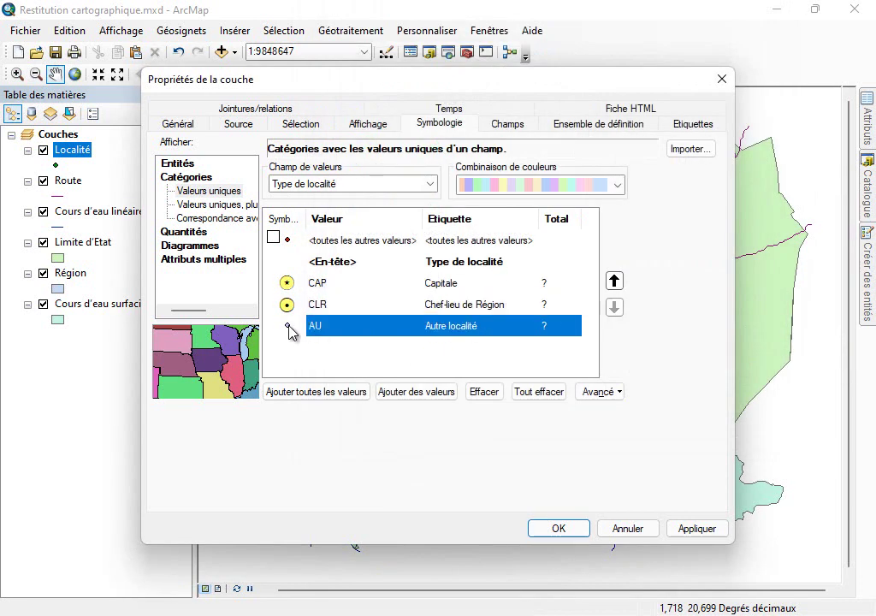
{"action": "double_click", "coordinate": [289, 326]}
{"action": "left_click", "coordinate": [433, 261]}
{"action": "left_click", "coordinate": [695, 157]}
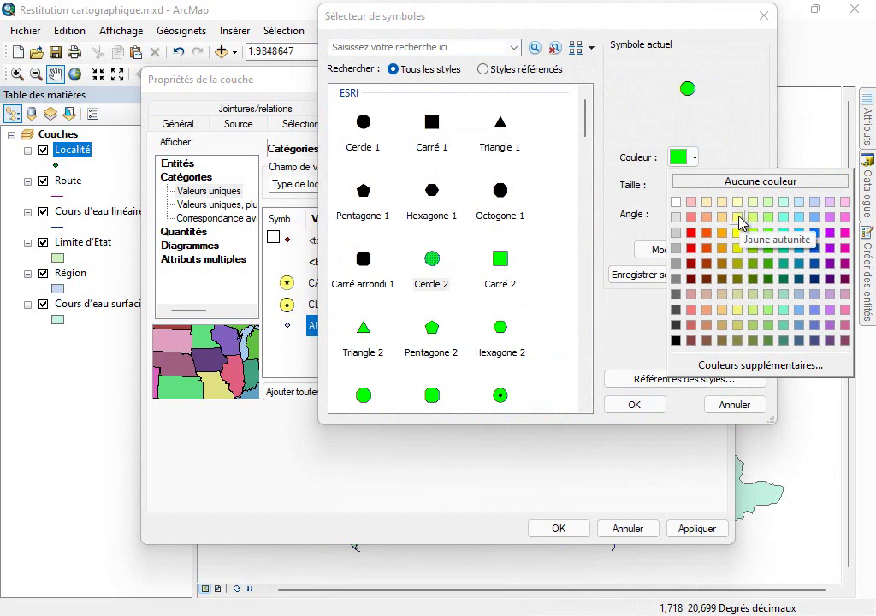
{"action": "left_click", "coordinate": [740, 217]}
{"action": "left_click", "coordinate": [707, 191]}
{"action": "left_click", "coordinate": [707, 191]}
{"action": "left_click", "coordinate": [707, 190]}
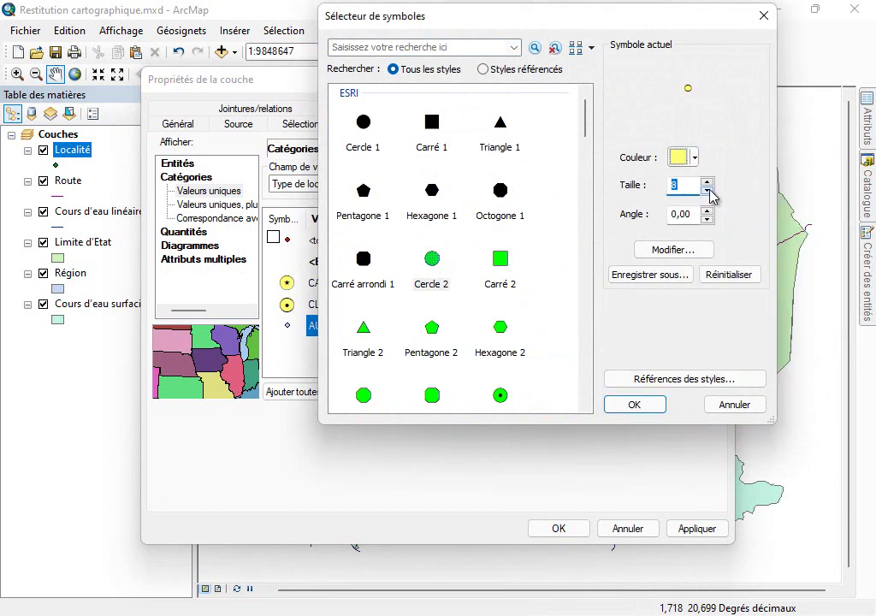
{"action": "left_click", "coordinate": [643, 405]}
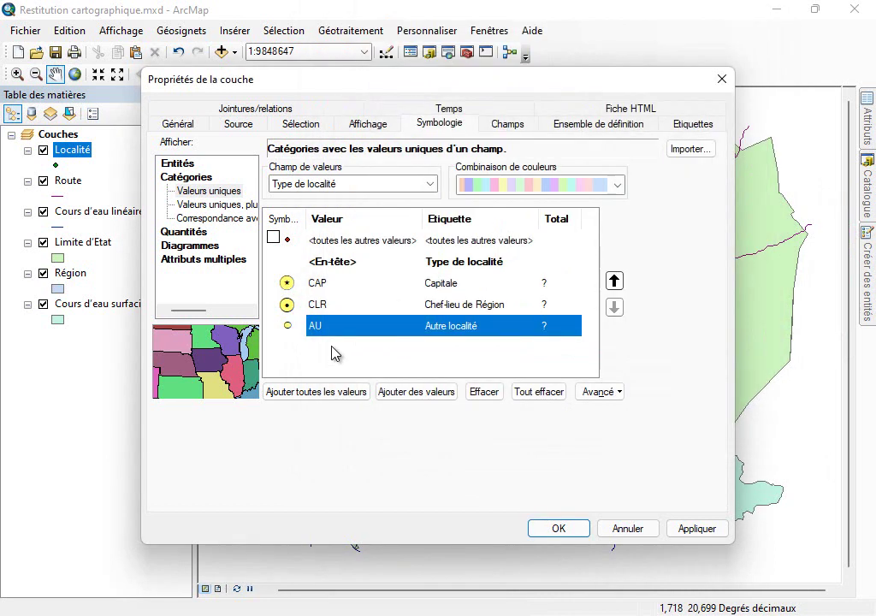
- Reduce the Chef-lieu de Région symbol to size 10
{"action": "double_click", "coordinate": [289, 306]}
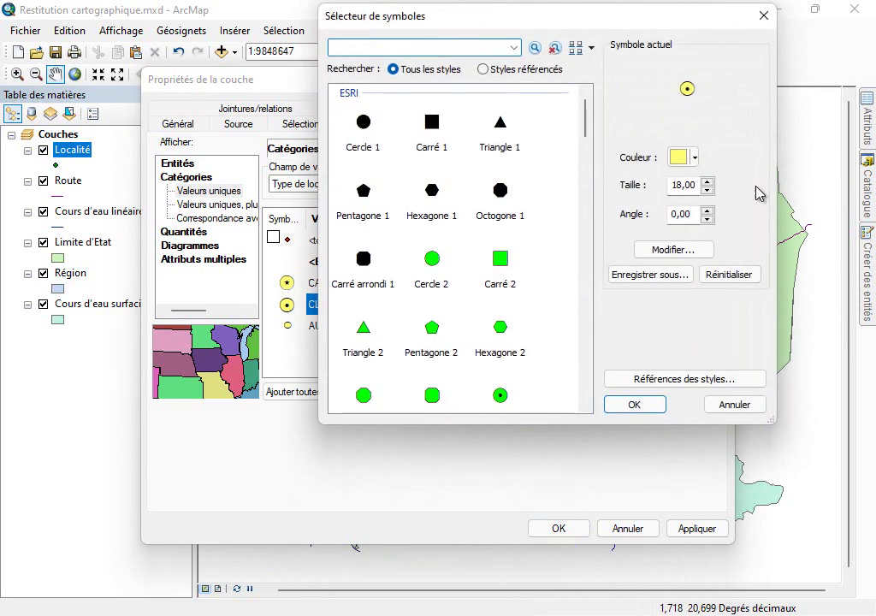
{"action": "left_click", "coordinate": [706, 192]}
{"action": "left_click", "coordinate": [706, 193]}
{"action": "left_click", "coordinate": [706, 193]}
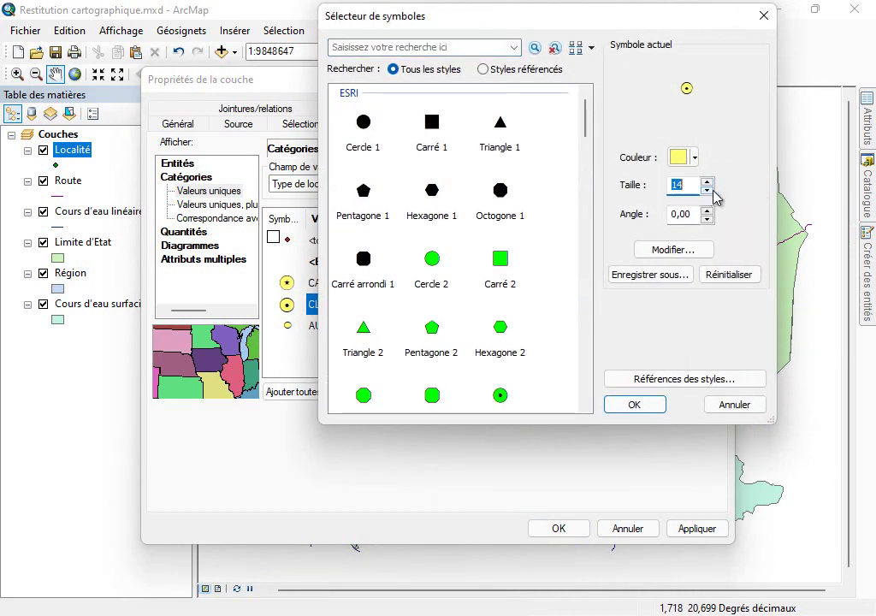
{"action": "left_click", "coordinate": [707, 192]}
{"action": "left_click", "coordinate": [706, 192]}
{"action": "left_click", "coordinate": [706, 192]}
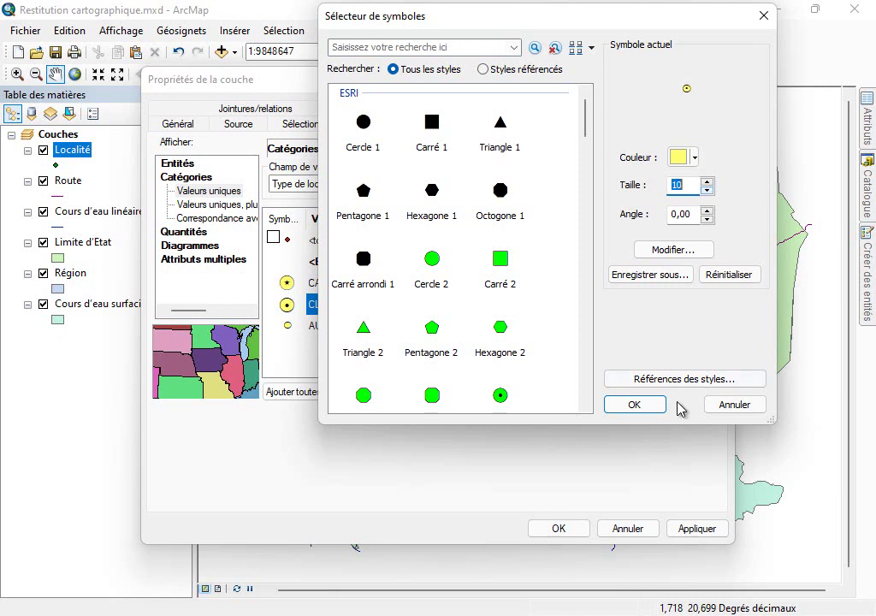
{"action": "left_click", "coordinate": [651, 406]}
- Reduce the Capitale symbol to size 12 and apply the Localité symbology to the map
{"action": "double_click", "coordinate": [290, 286]}
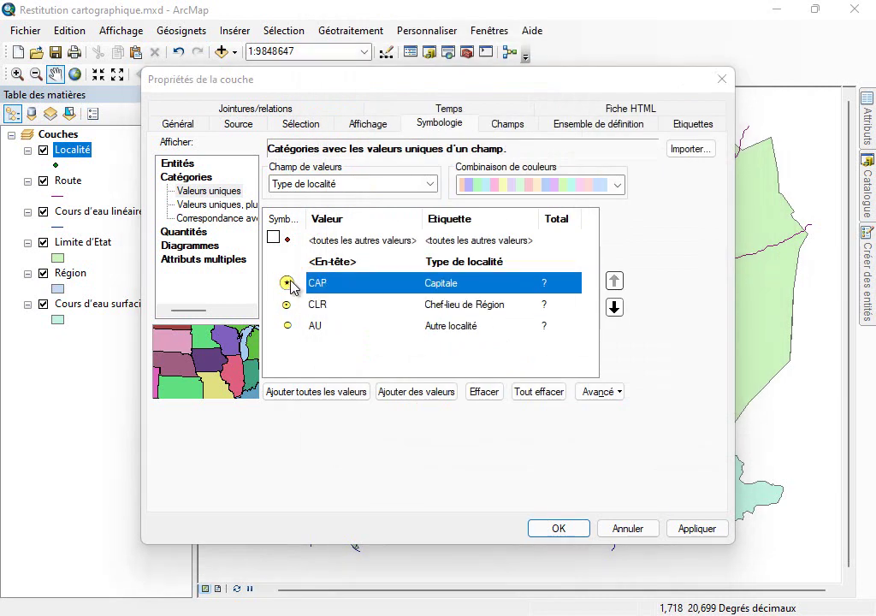
{"action": "left_click", "coordinate": [707, 192]}
{"action": "left_click", "coordinate": [706, 192]}
{"action": "left_click", "coordinate": [706, 192]}
{"action": "left_click", "coordinate": [706, 192]}
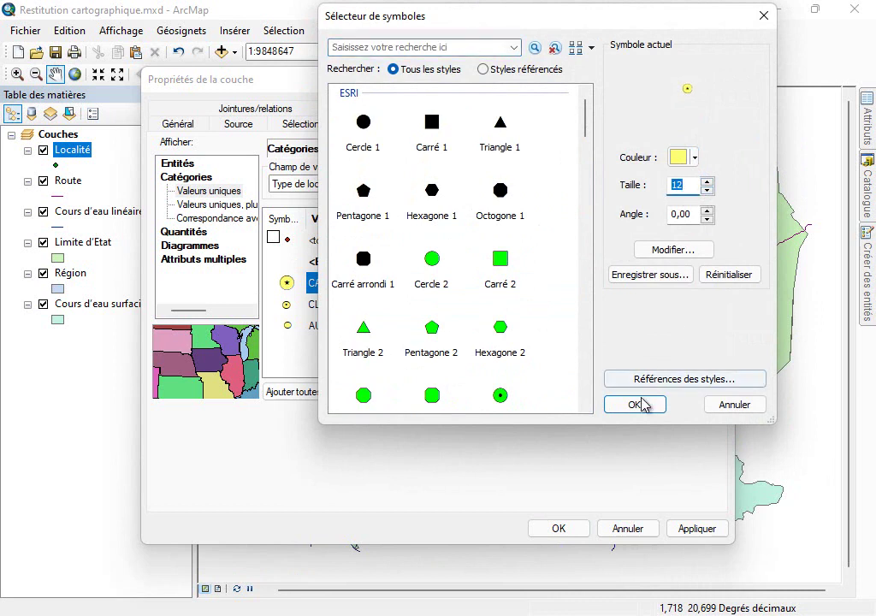
{"action": "left_click", "coordinate": [635, 402]}
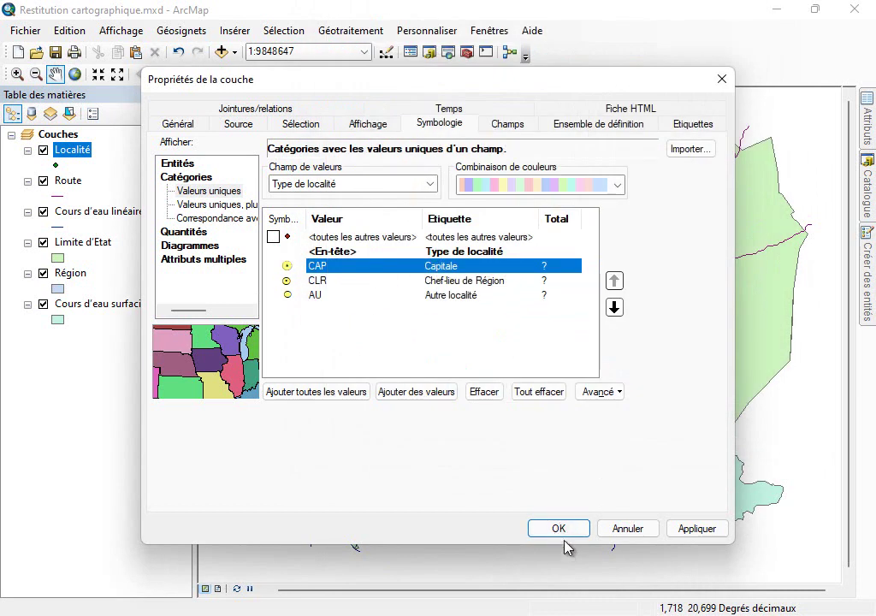
{"action": "left_click", "coordinate": [564, 528]}
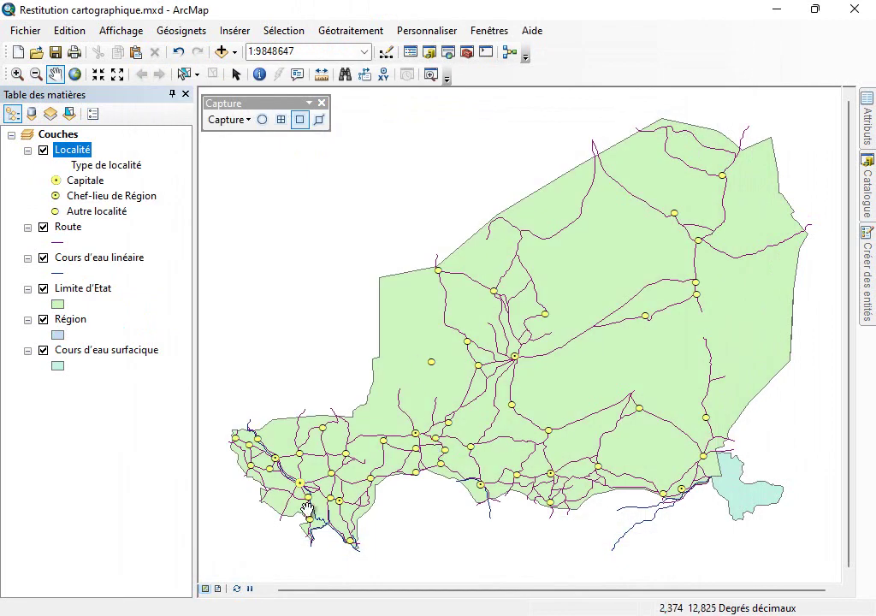
{"action": "scroll", "coordinate": [300, 509], "scroll_direction": "down", "scroll_amount": 3}
{"action": "scroll", "coordinate": [302, 453], "scroll_direction": "up", "scroll_amount": 3}
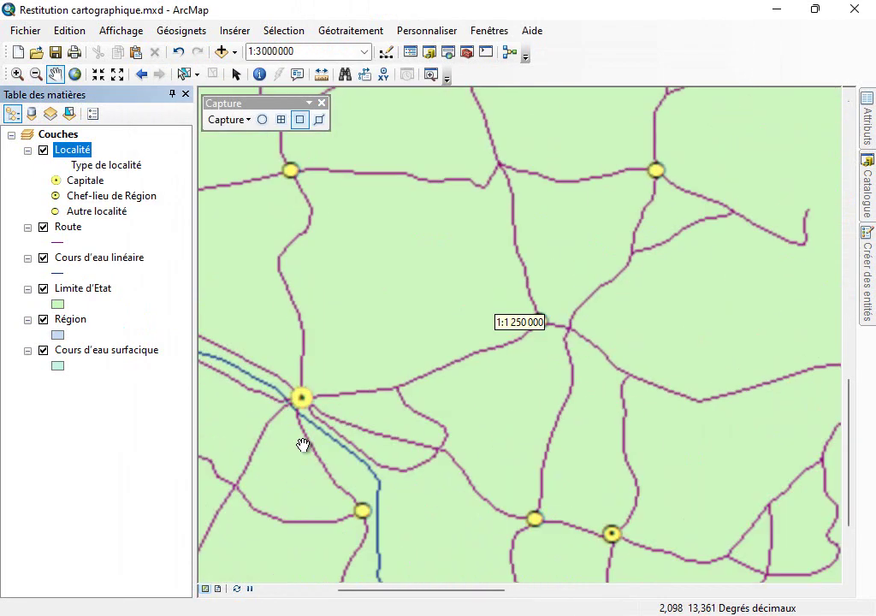
{"action": "scroll", "coordinate": [305, 412], "scroll_direction": "down", "scroll_amount": 3}
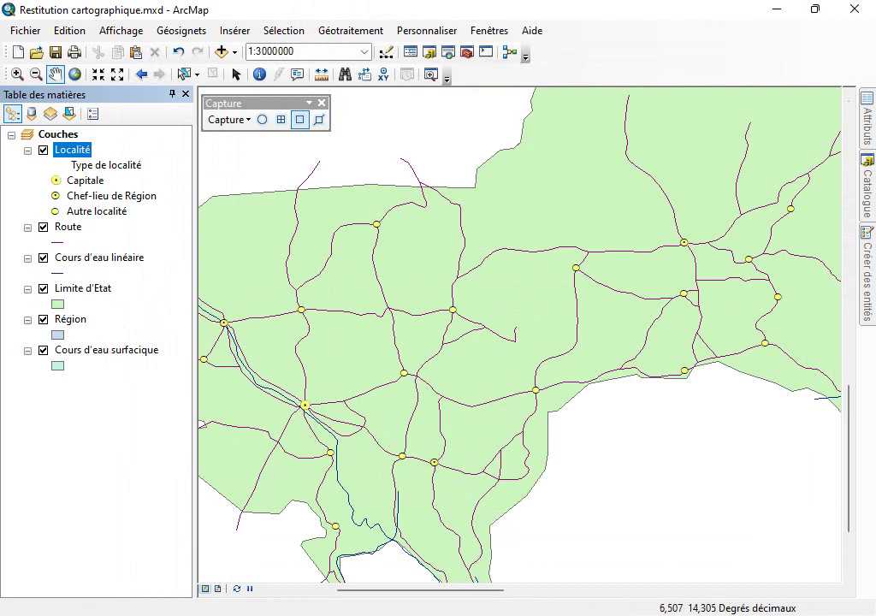
- Symbolize the Route layer by unique values of Classe de la route, adding all values and excluding <toutes les autres valeurs>
{"action": "double_click", "coordinate": [65, 227]}
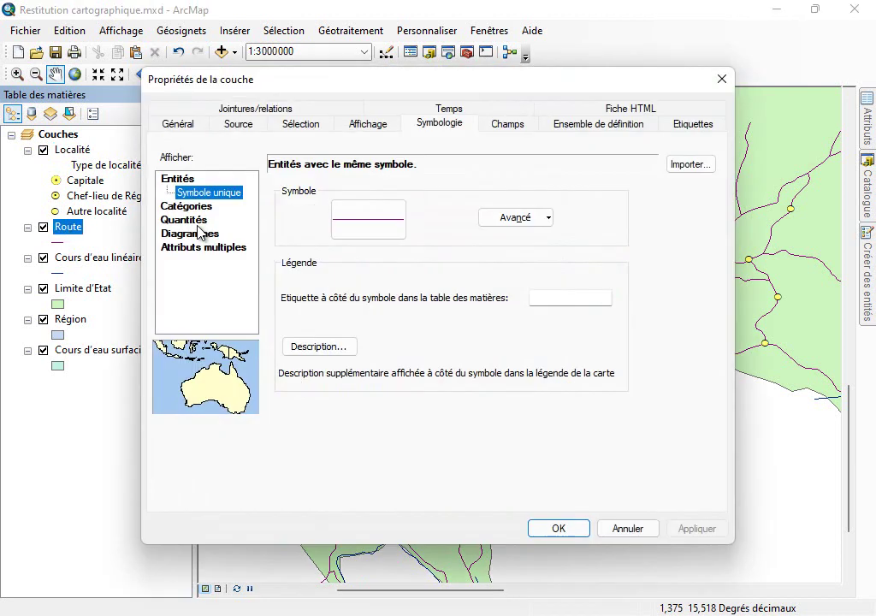
{"action": "left_click", "coordinate": [202, 211]}
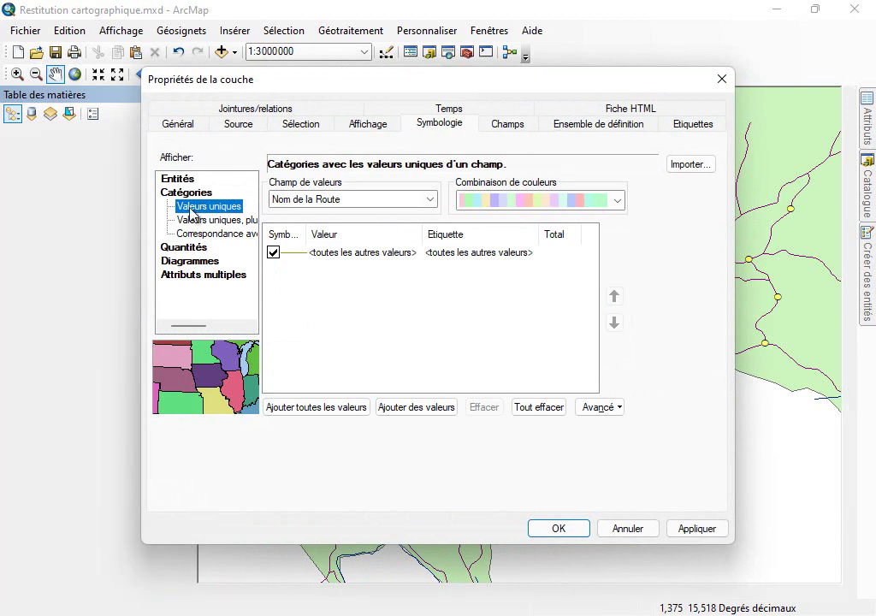
{"action": "left_click", "coordinate": [365, 200]}
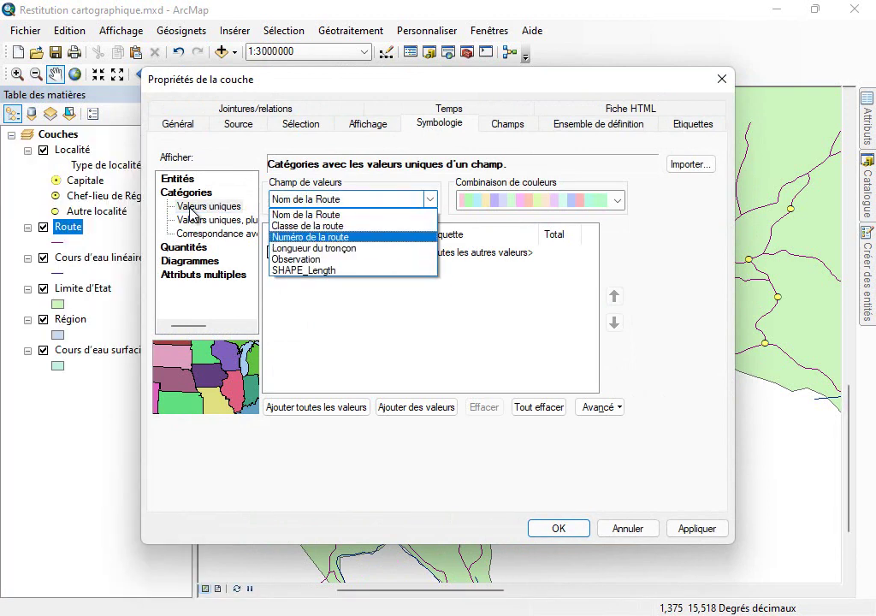
{"action": "left_click", "coordinate": [319, 225]}
{"action": "left_click", "coordinate": [316, 407]}
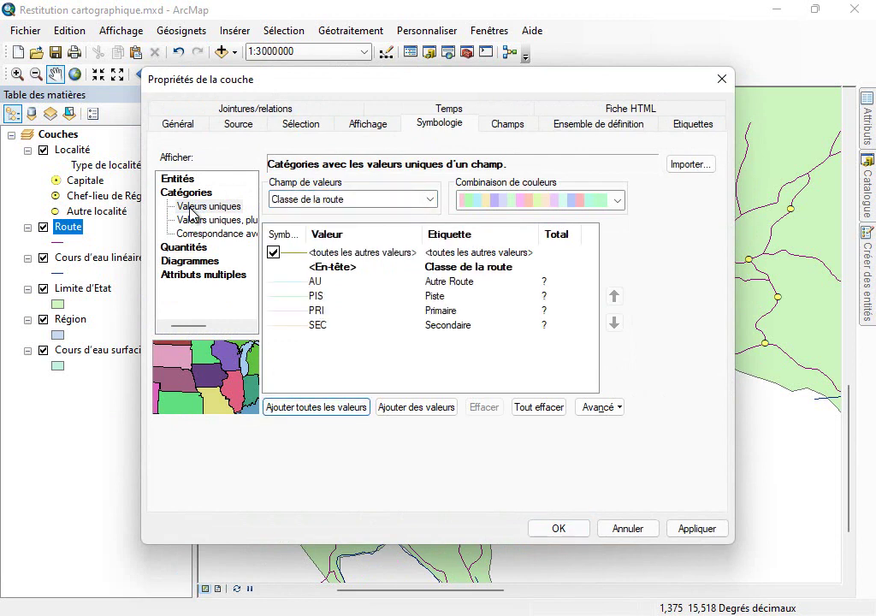
{"action": "left_click", "coordinate": [273, 253]}
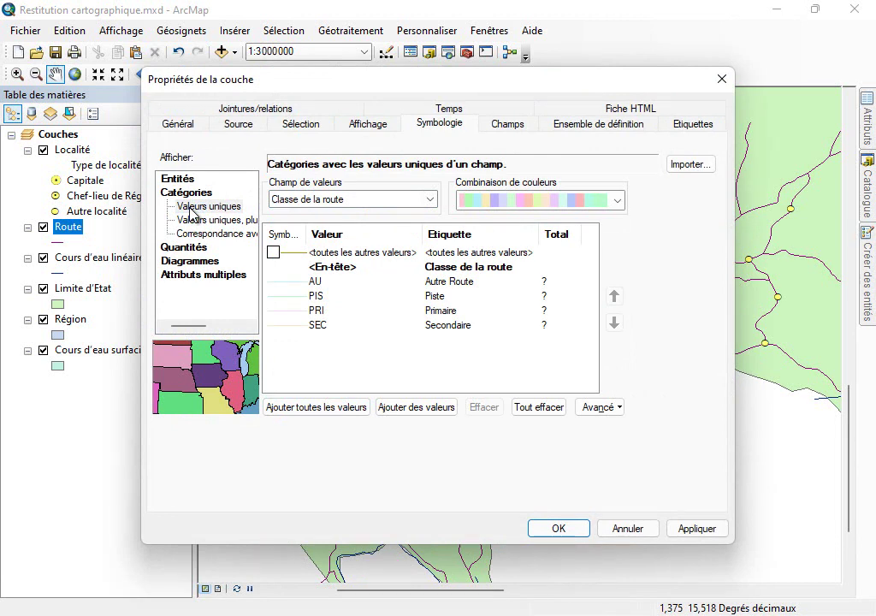
- Move the Primaire class to the start of the Route classes and Secondaire directly after it
{"action": "left_click", "coordinate": [440, 310]}
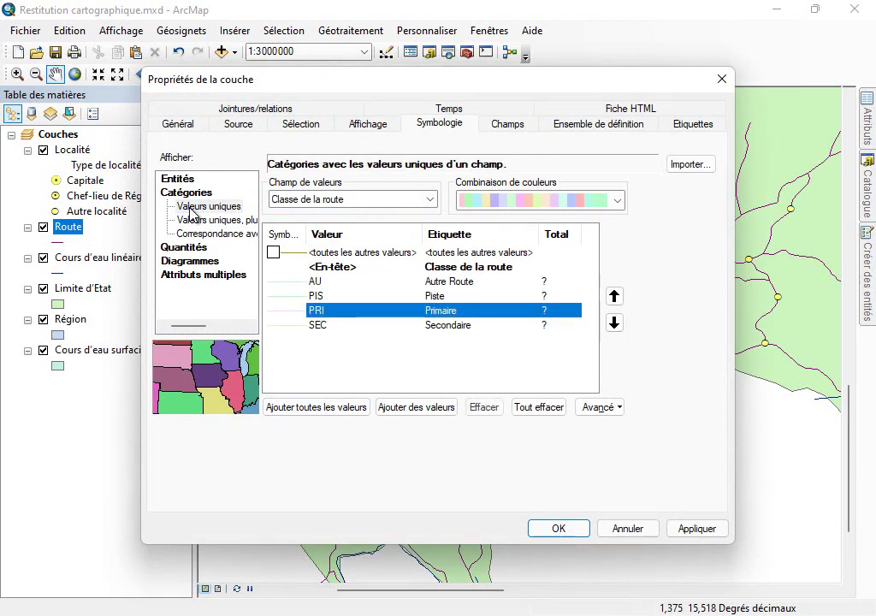
{"action": "left_click", "coordinate": [614, 295]}
{"action": "left_click", "coordinate": [614, 295]}
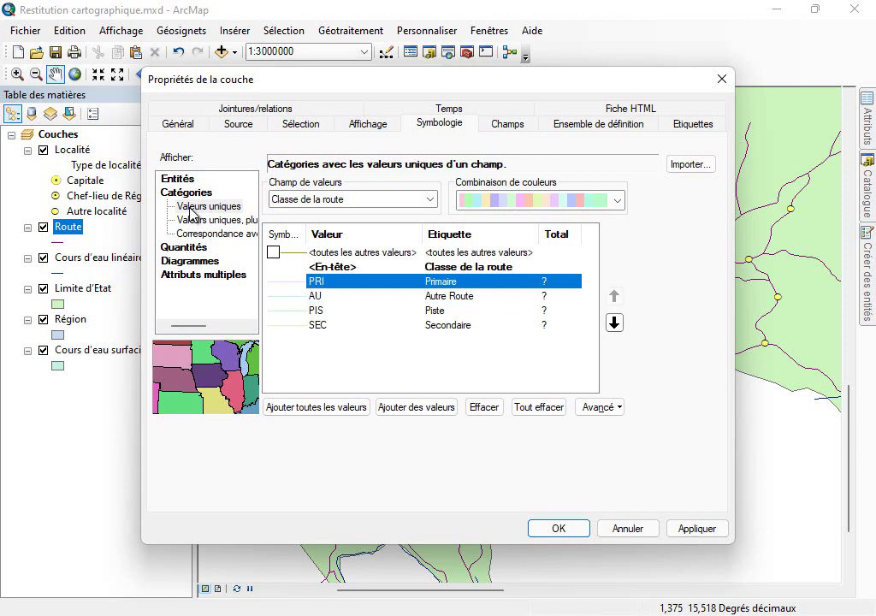
{"action": "key", "text": "Down"}
{"action": "key", "text": "Down"}
{"action": "key", "text": "Down"}
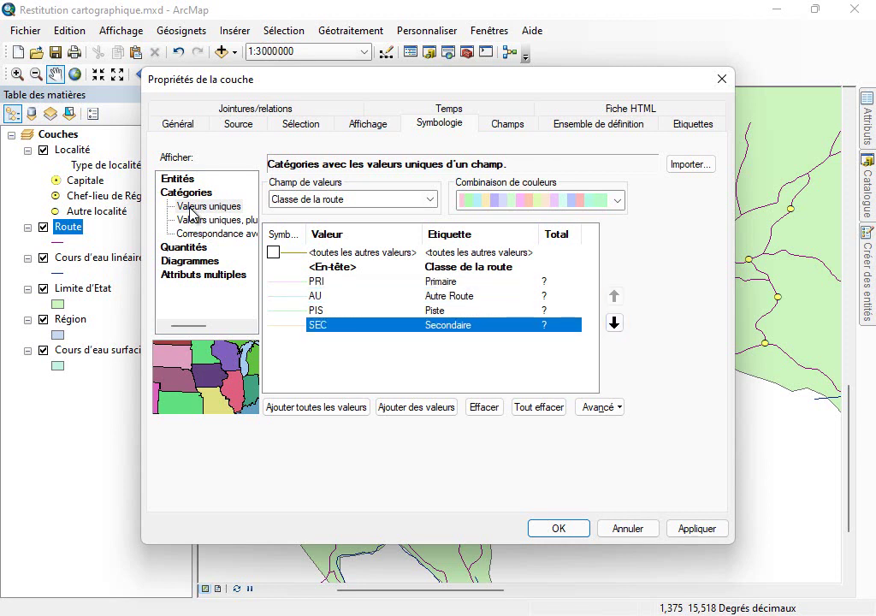
{"action": "key", "text": "Up"}
{"action": "key", "text": "Down"}
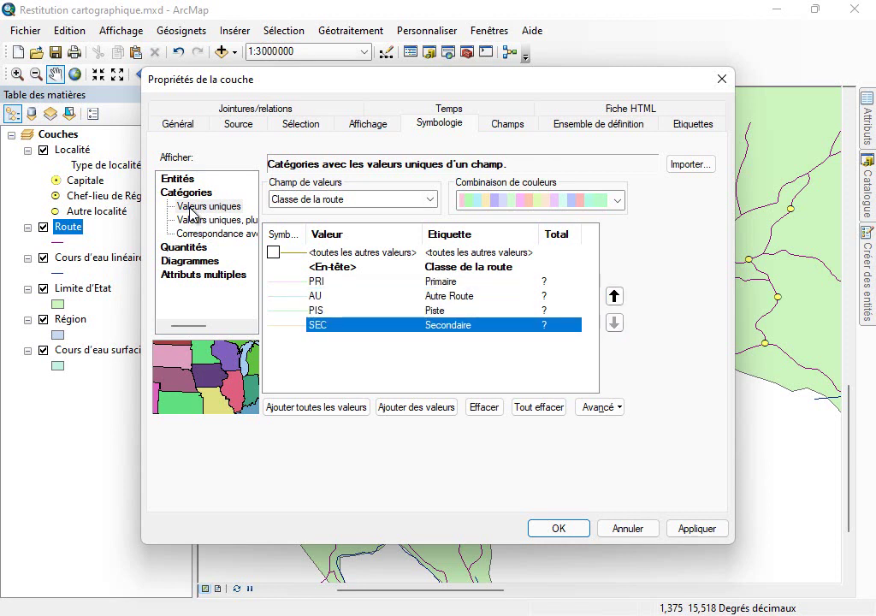
{"action": "key", "text": "ctrl+Up"}
{"action": "key", "text": "ctrl+Up"}
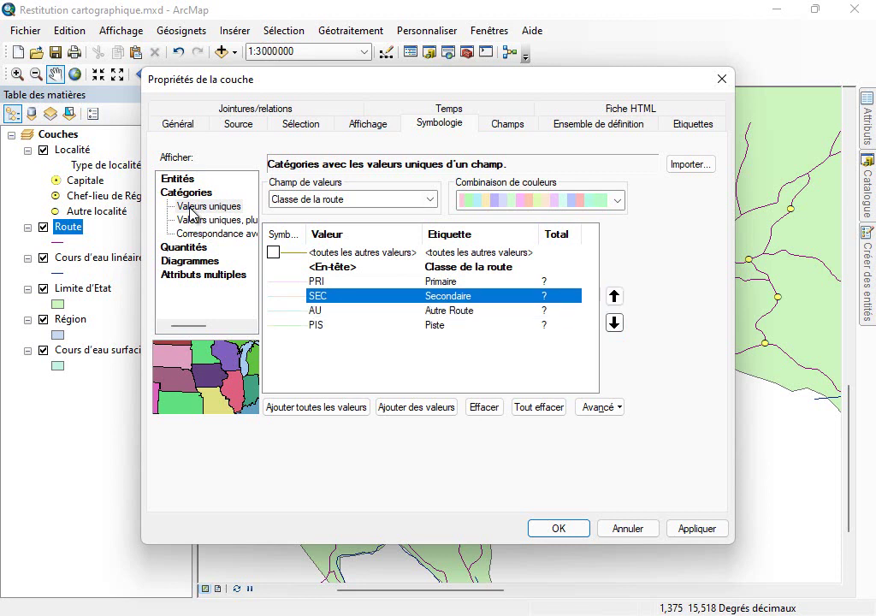
- Move the Piste class ahead of Autre Route in the Route symbology
{"action": "key", "text": "Down"}
{"action": "key", "text": "Down"}
{"action": "key", "text": "ctrl+Up"}
{"action": "key", "text": "Tab"}
{"action": "key", "text": "Tab"}
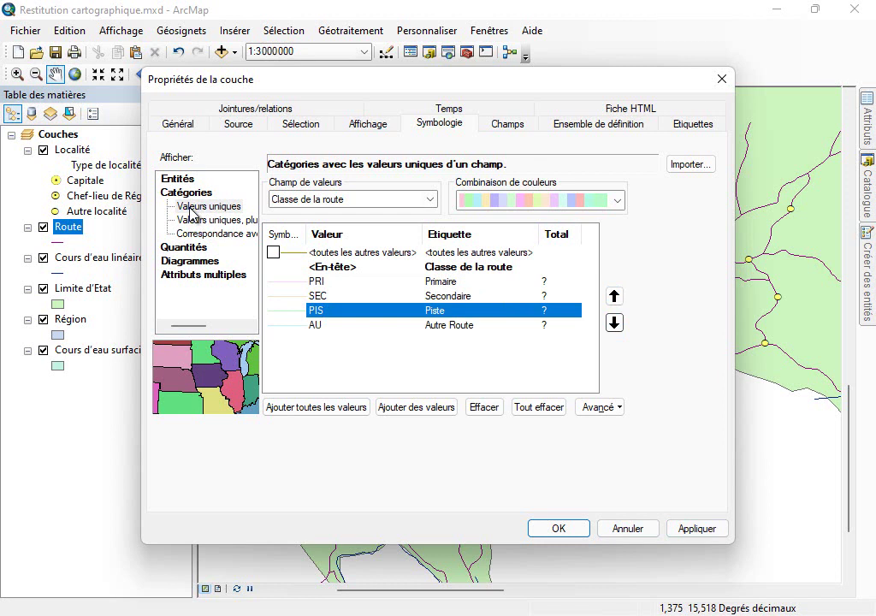
- Give the Primaire road class the red highway line symbol with black edges, 3.40 wide
{"action": "double_click", "coordinate": [286, 281]}
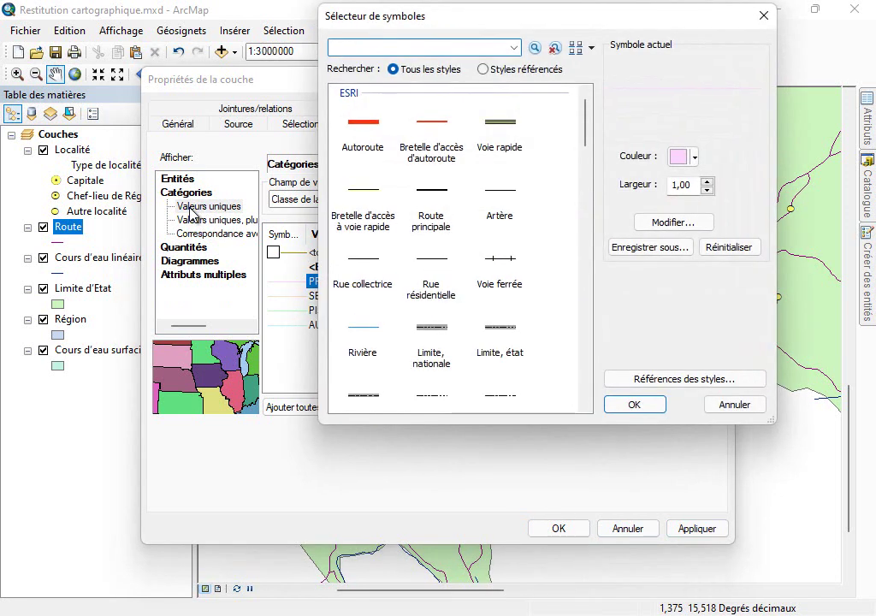
{"action": "left_click_drag", "start_coordinate": [585, 122], "coordinate": [585, 157]}
{"action": "left_click", "coordinate": [499, 238]}
{"action": "left_click", "coordinate": [634, 405]}
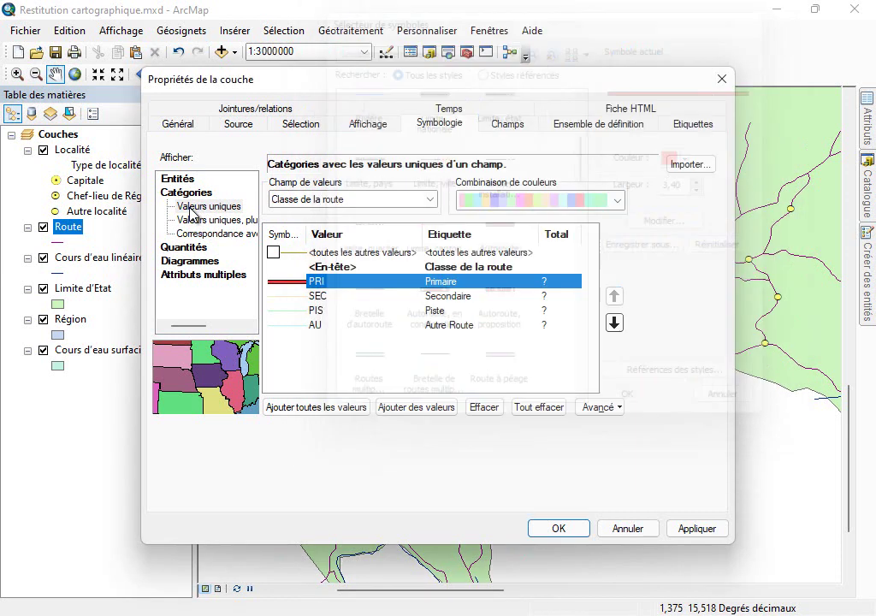
- Give the Secondaire road class the red Bretelle d'accès d'autoroute line symbol with a width of 2
{"action": "key", "text": "Down"}
{"action": "key", "text": "Return"}
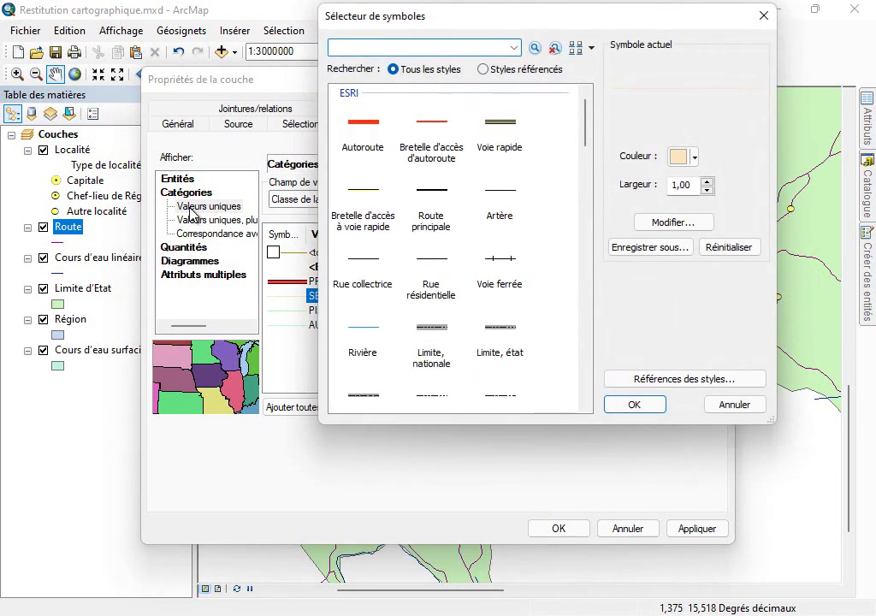
{"action": "key", "text": "Right"}
{"action": "key", "text": "Tab"}
{"action": "type", "text": "2"}
{"action": "key", "text": "Return"}
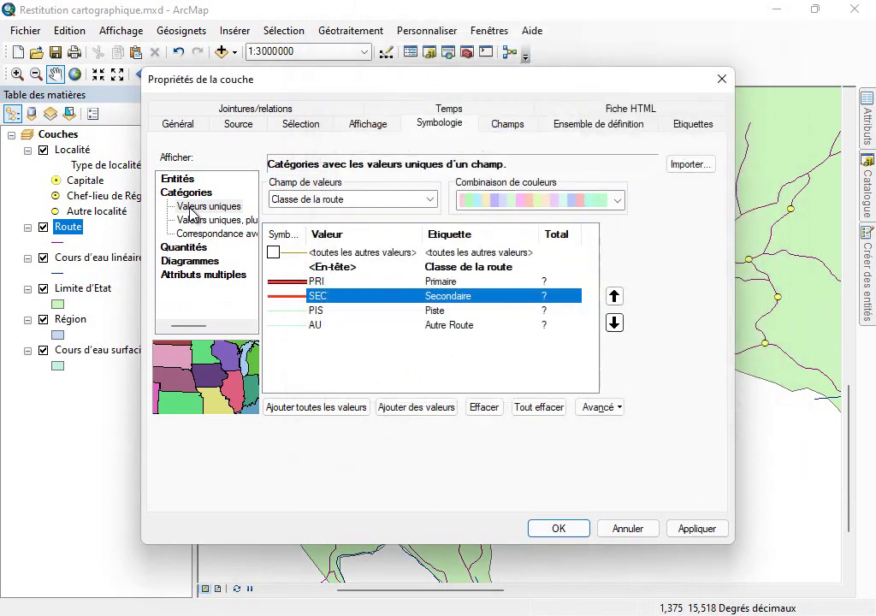
- Symbolize the Piste class with the Tirets 4:1 dashed line in red, width 1, and apply the Route symbology to the map
{"action": "key", "text": "Down"}
{"action": "key", "text": "Return"}
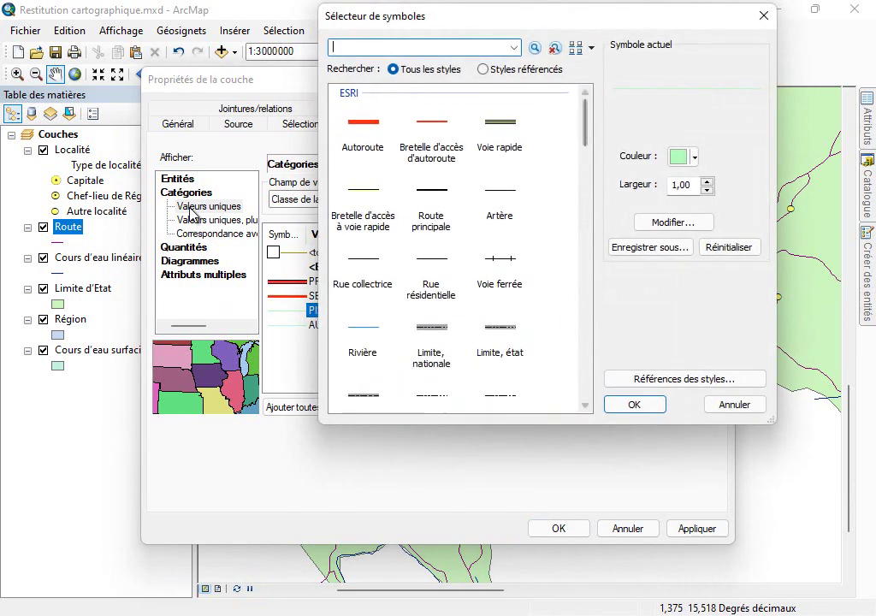
{"action": "scroll", "coordinate": [191, 213], "scroll_direction": "down", "scroll_amount": 5}
{"action": "scroll", "coordinate": [192, 213], "scroll_direction": "down", "scroll_amount": 8}
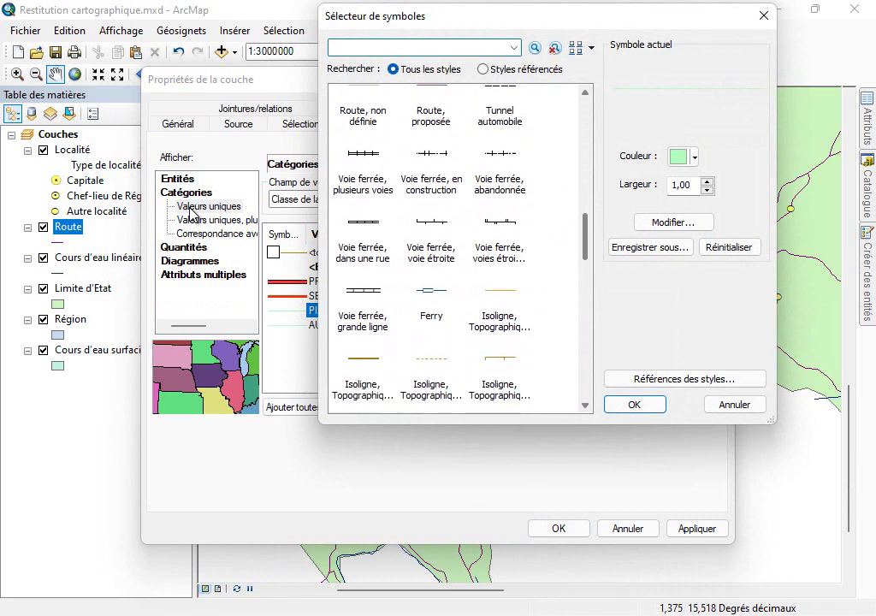
{"action": "scroll", "coordinate": [191, 214], "scroll_direction": "down", "scroll_amount": 5}
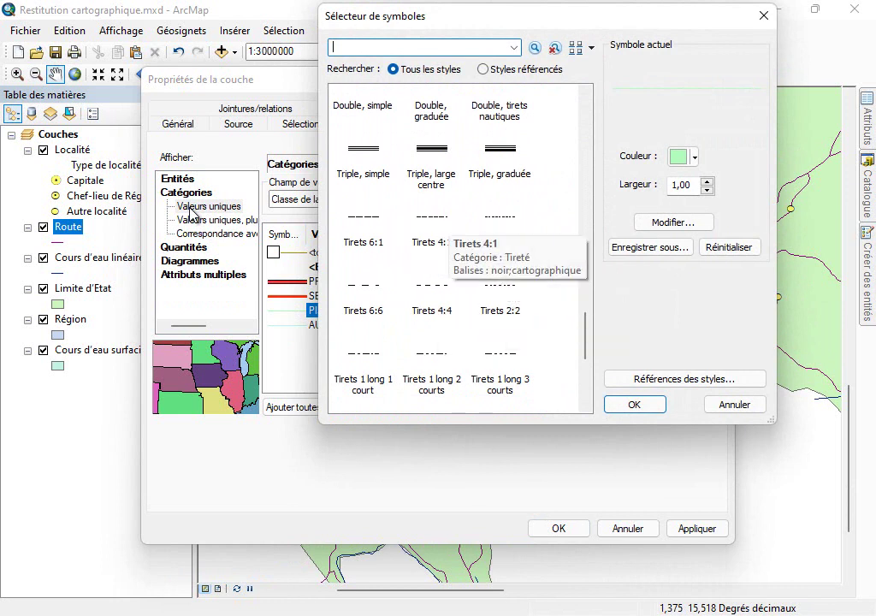
{"action": "left_click", "coordinate": [431, 224]}
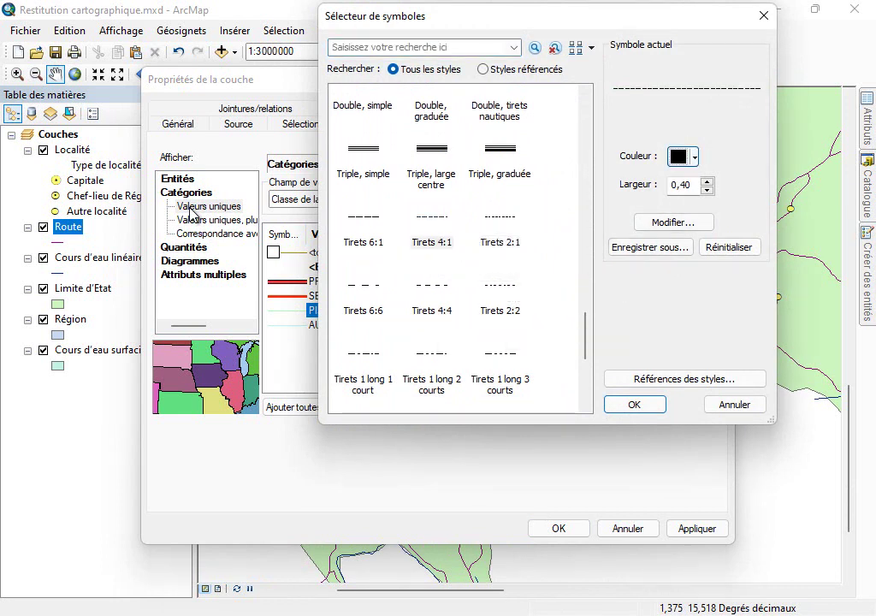
{"action": "left_click", "coordinate": [693, 156]}
{"action": "left_click", "coordinate": [691, 233]}
{"action": "left_click", "coordinate": [706, 181]}
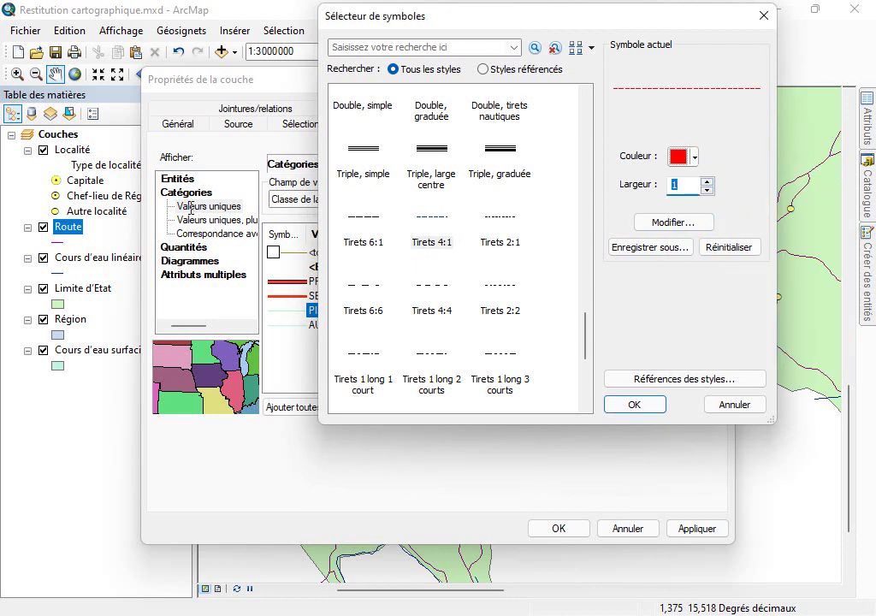
{"action": "key", "text": "Return"}
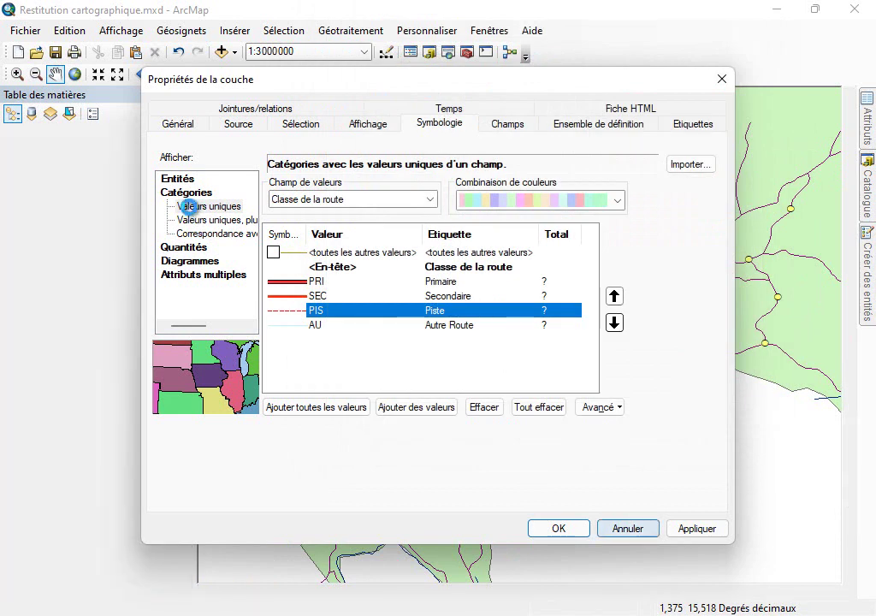
{"action": "key", "text": "Return"}
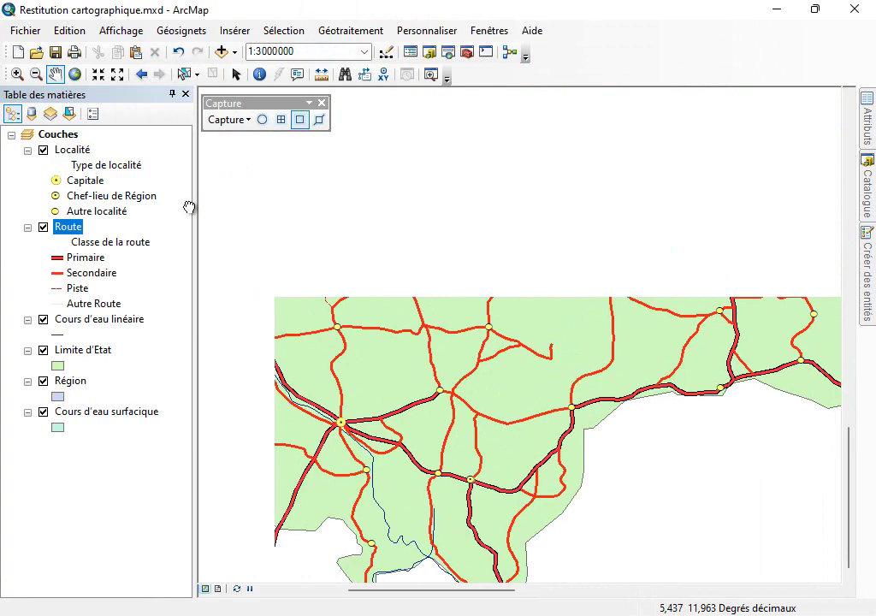
- Choose the Bretelle d'accès d'autoroute line symbol for the Cours d'eau linéaire layer with a width of 2
{"action": "left_click_drag", "start_coordinate": [704, 390], "coordinate": [385, 347]}
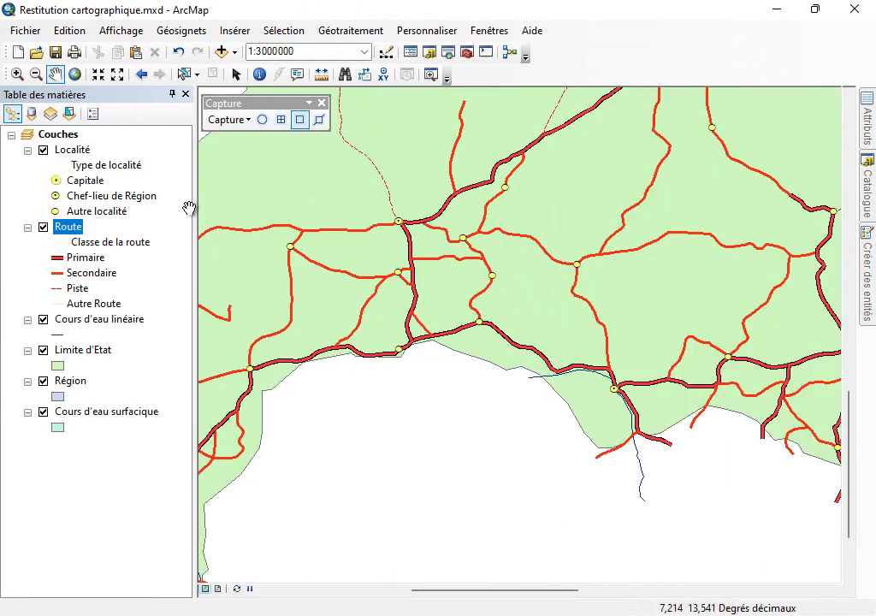
{"action": "left_click_drag", "start_coordinate": [699, 347], "coordinate": [395, 359]}
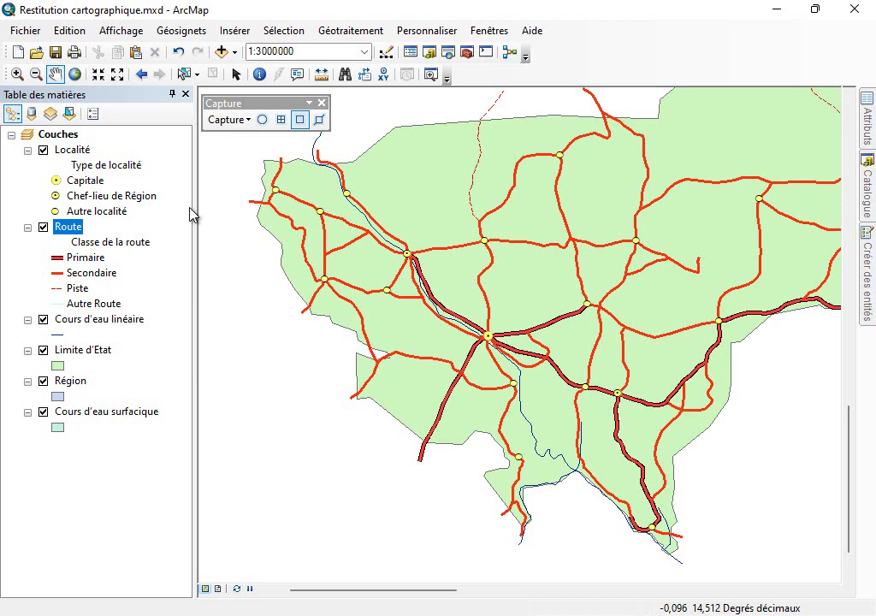
{"action": "left_click", "coordinate": [58, 334]}
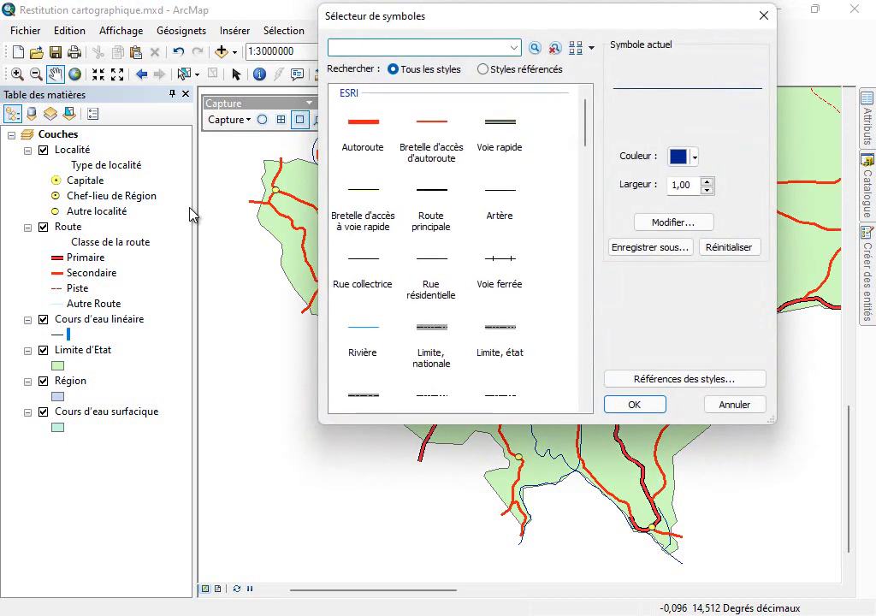
{"action": "left_click", "coordinate": [431, 138]}
{"action": "left_click", "coordinate": [706, 182]}
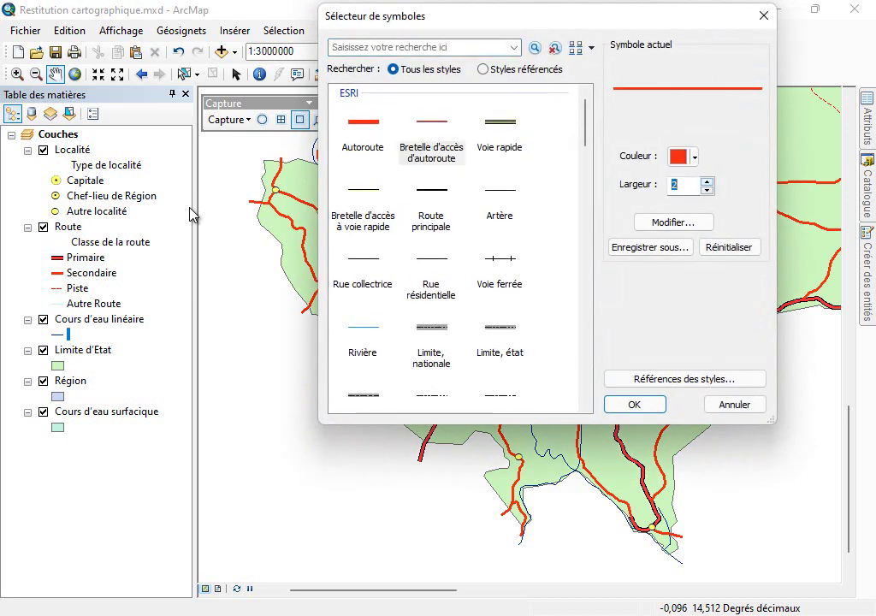
- Color the Cours d'eau linéaire line bright blue and apply the symbol
{"action": "left_click", "coordinate": [693, 158]}
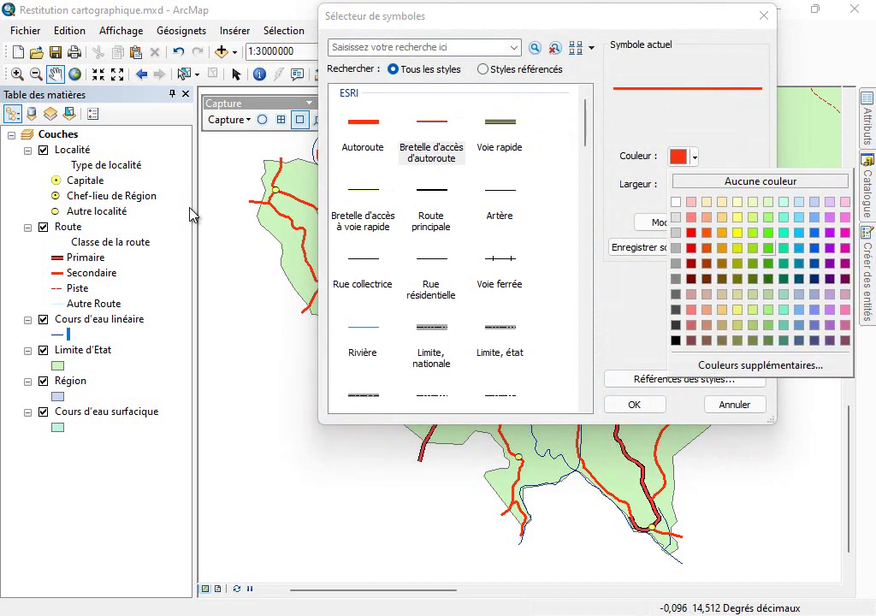
{"action": "key", "text": "Return"}
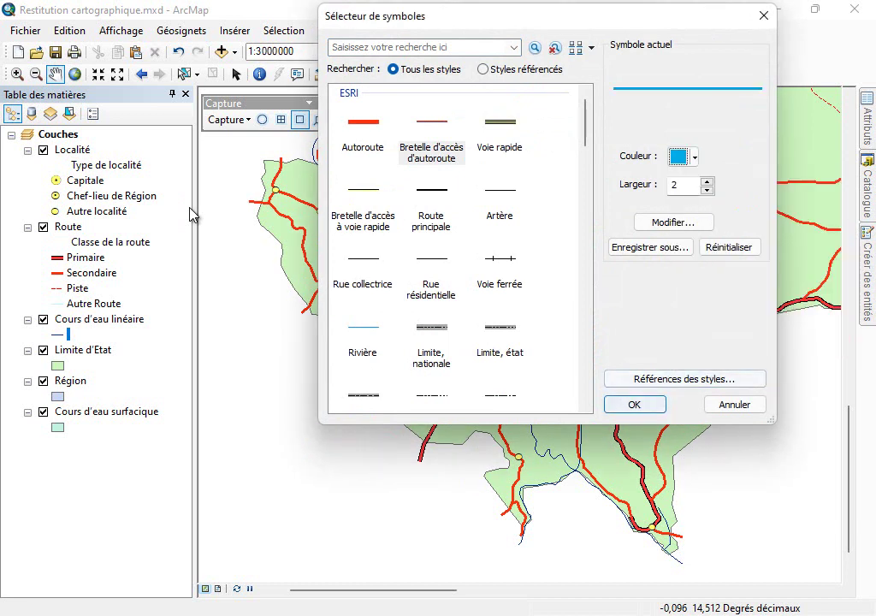
{"action": "key", "text": "space"}
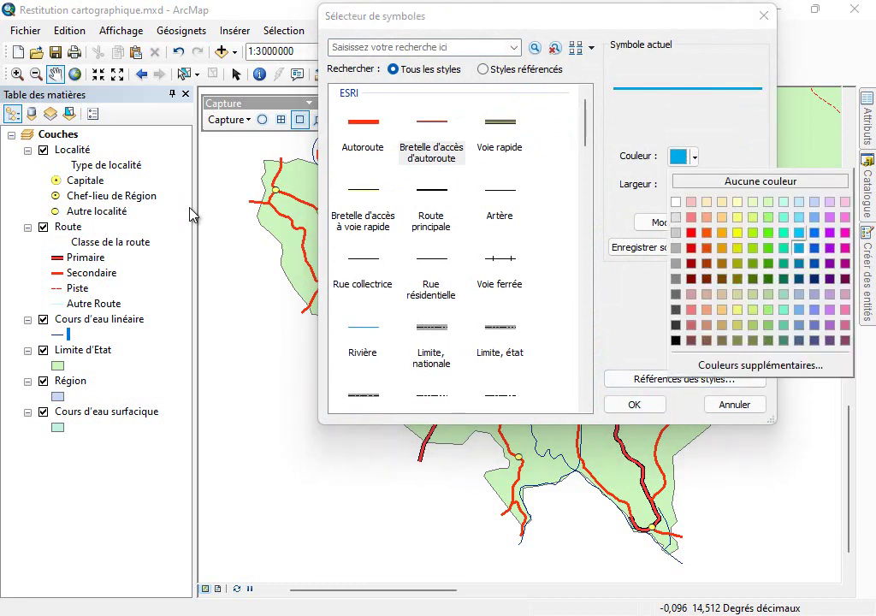
{"action": "key", "text": "Escape"}
{"action": "key", "text": "space"}
{"action": "key", "text": "Down"}
{"action": "key", "text": "Right"}
{"action": "key", "text": "Return"}
{"action": "key", "text": "Return"}
- Apply the Lac fill symbol to the Cours d'eau surfacique layer
{"action": "scroll", "coordinate": [292, 407], "scroll_direction": "down", "scroll_amount": 1}
{"action": "left_click_drag", "start_coordinate": [711, 384], "coordinate": [337, 378]}
{"action": "left_click_drag", "start_coordinate": [600, 362], "coordinate": [843, 314]}
{"action": "left_click_drag", "start_coordinate": [379, 438], "coordinate": [548, 393]}
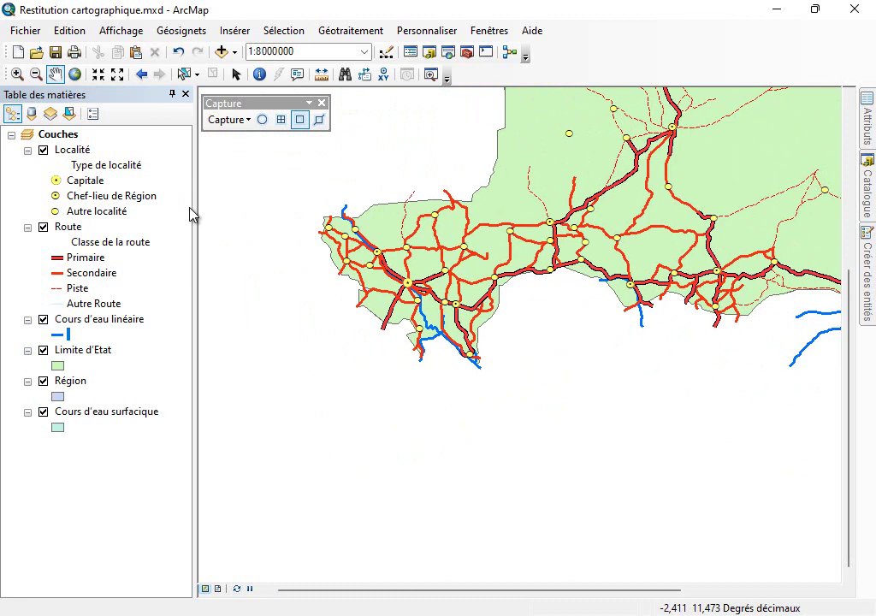
{"action": "left_click", "coordinate": [57, 427]}
{"action": "left_click", "coordinate": [432, 190]}
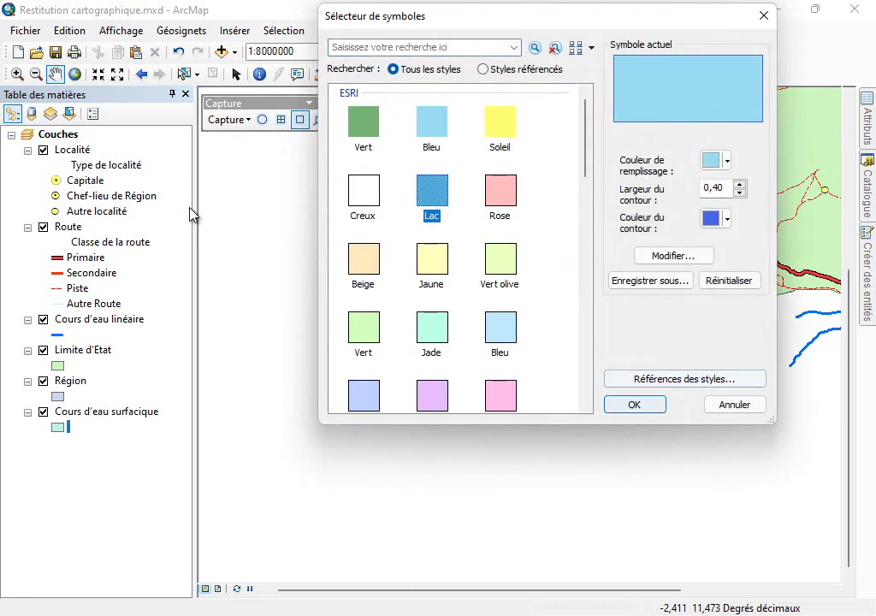
{"action": "key", "text": "Return"}
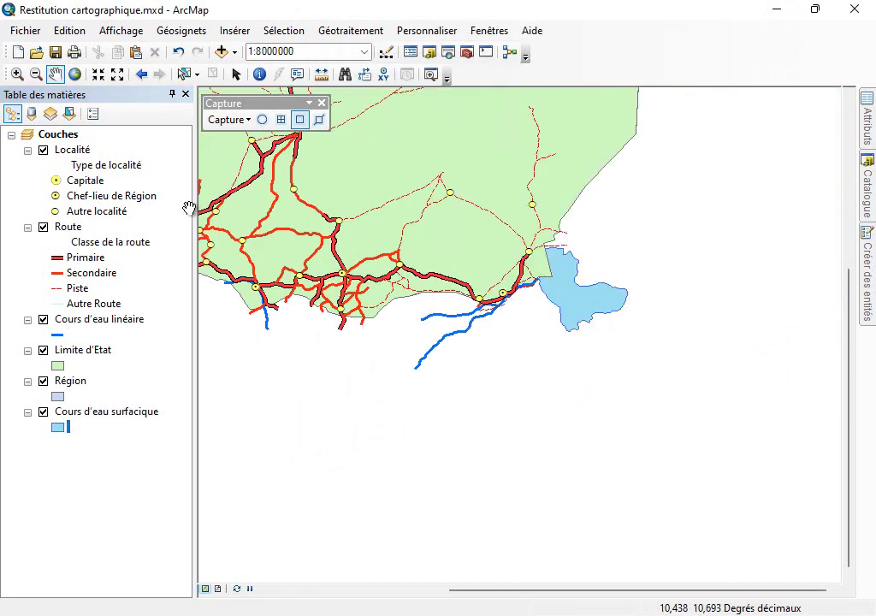
- Give the Limite d'Etat layer the Creux symbol with a black outline of width 2
{"action": "left_click_drag", "start_coordinate": [405, 410], "coordinate": [536, 430]}
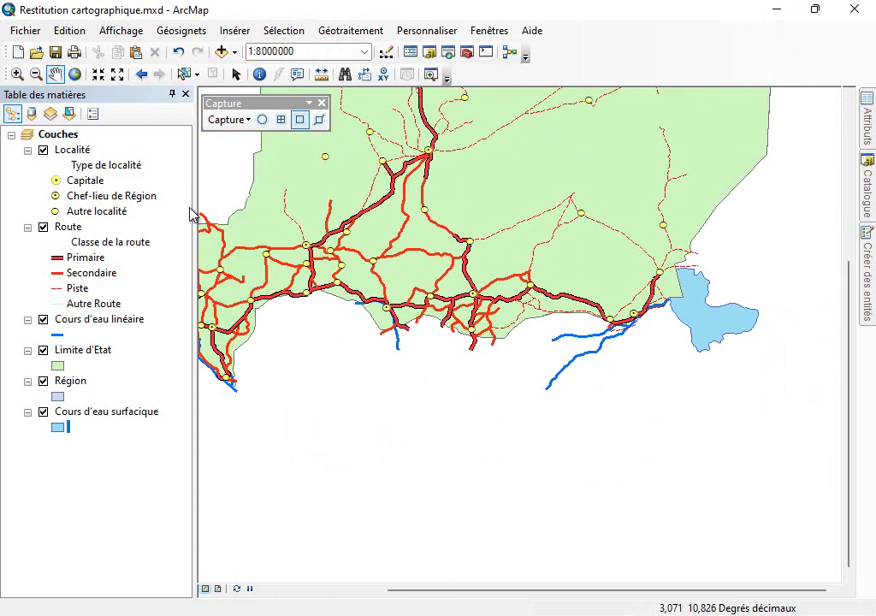
{"action": "left_click", "coordinate": [57, 365]}
{"action": "left_click", "coordinate": [363, 192]}
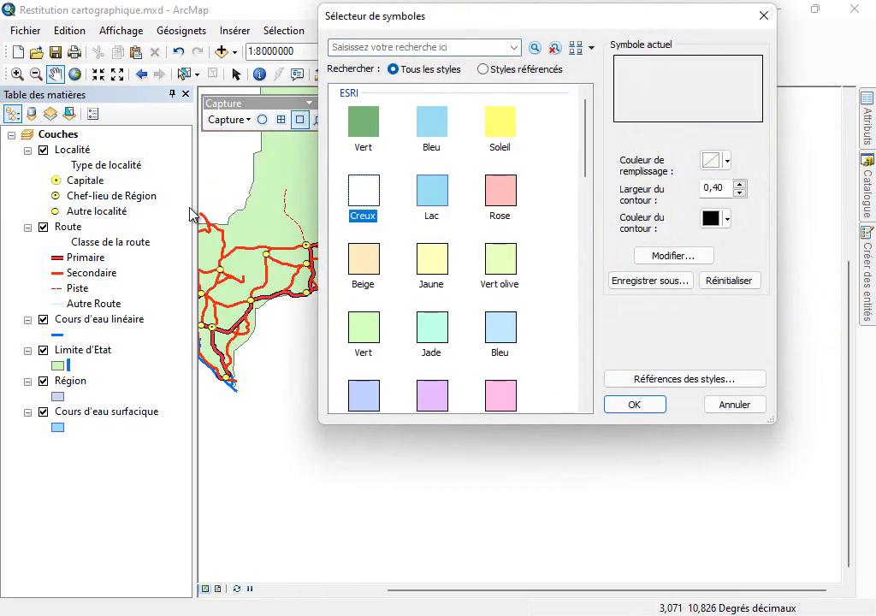
{"action": "key", "text": "Tab"}
{"action": "key", "text": "Tab"}
{"action": "type", "text": "2"}
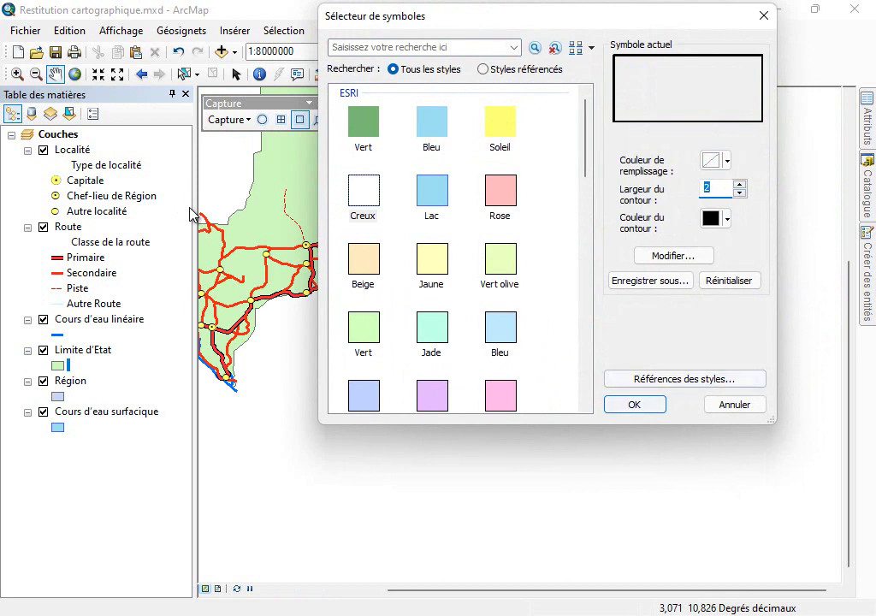
{"action": "key", "text": "Return"}
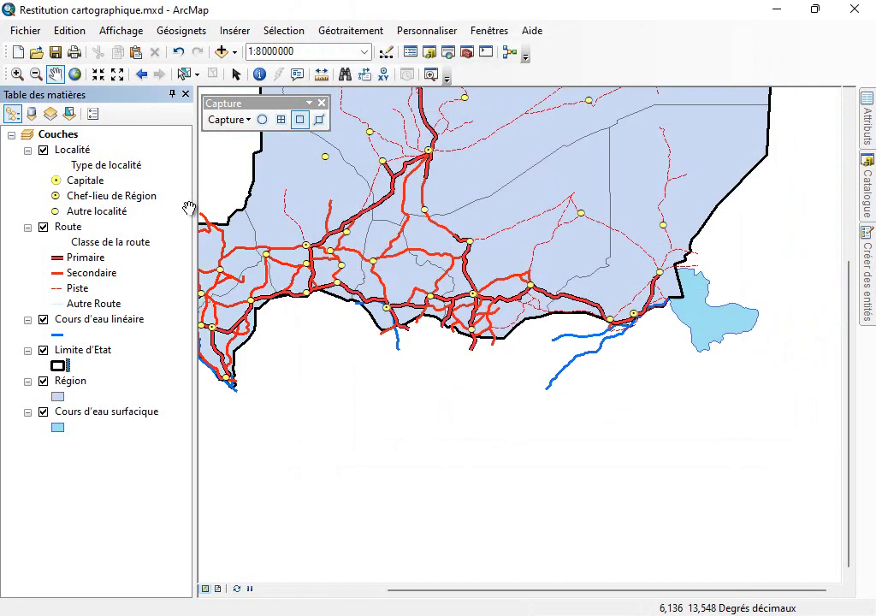
- Apply the Creux symbol to the Région layer, keeping its 0,40 black outline
{"action": "key", "text": "Down"}
{"action": "key", "text": "Down"}
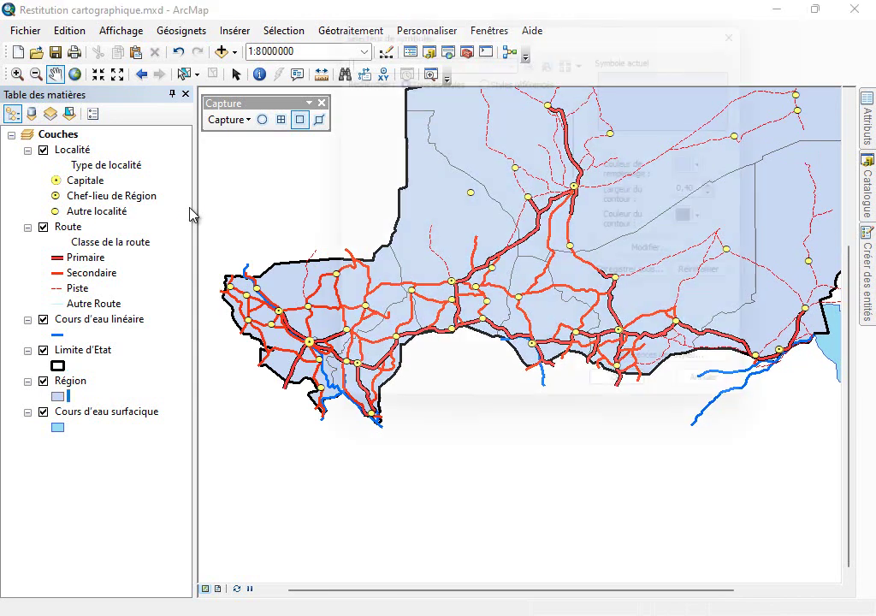
{"action": "key", "text": "Return"}
{"action": "left_click", "coordinate": [363, 191]}
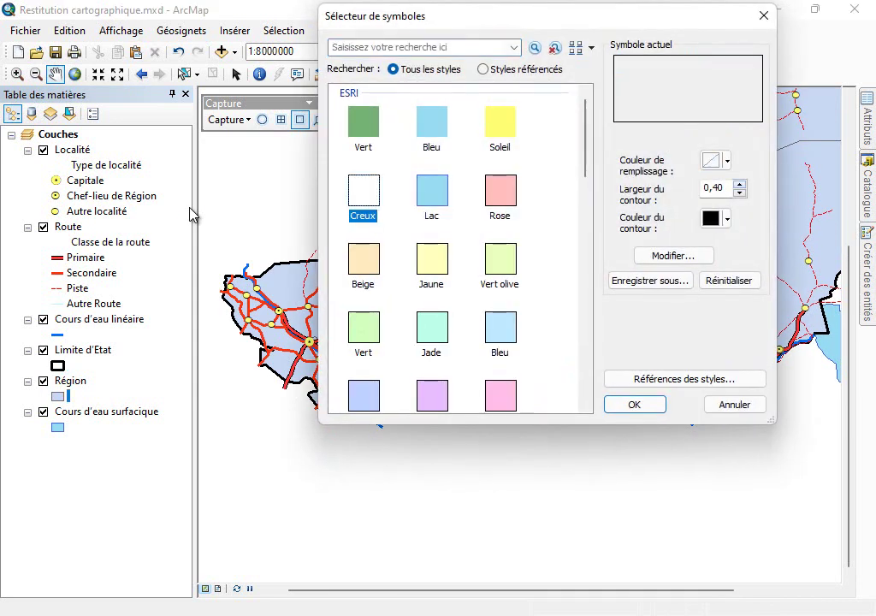
{"action": "key", "text": "Tab"}
{"action": "key", "text": "Tab"}
{"action": "key", "text": "Tab"}
{"action": "key", "text": "Tab"}
{"action": "key", "text": "Tab"}
{"action": "key", "text": "Tab"}
{"action": "key", "text": "Tab"}
{"action": "key", "text": "Tab"}
{"action": "key", "text": "Return"}
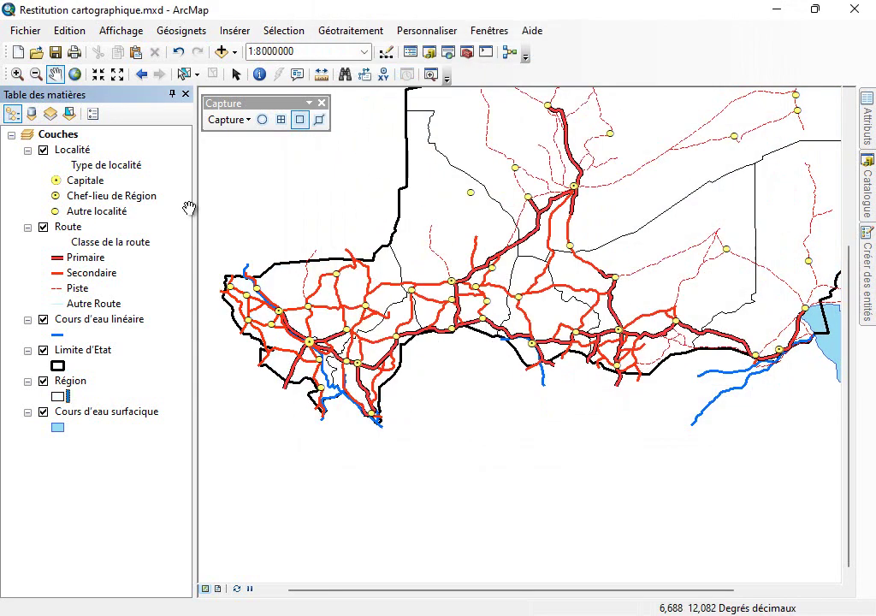
- Label the Localité layer's features with the Nom de localité field in bold 12-point Arial
{"action": "scroll", "coordinate": [309, 315], "scroll_direction": "down", "scroll_amount": 1}
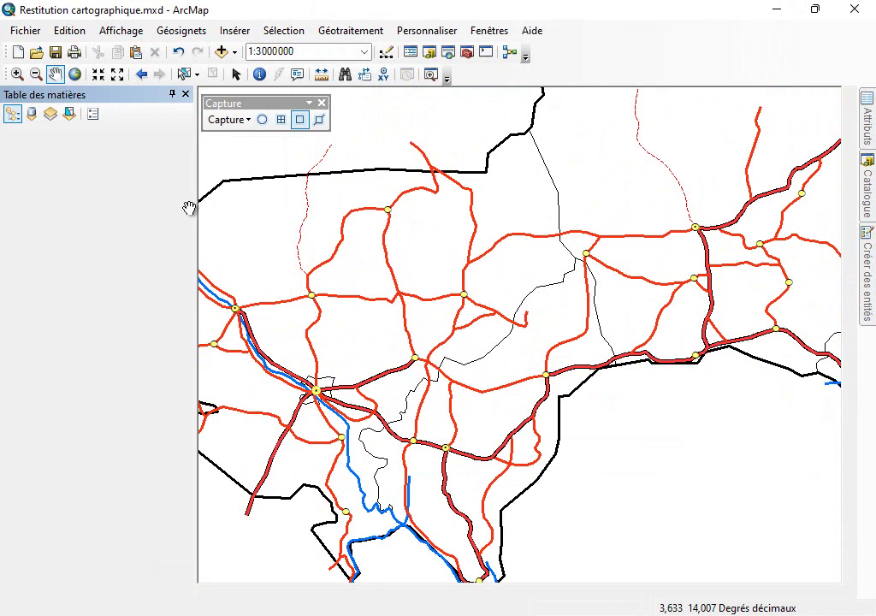
{"action": "left_click_drag", "start_coordinate": [744, 197], "coordinate": [286, 457]}
{"action": "left_click_drag", "start_coordinate": [680, 383], "coordinate": [439, 374]}
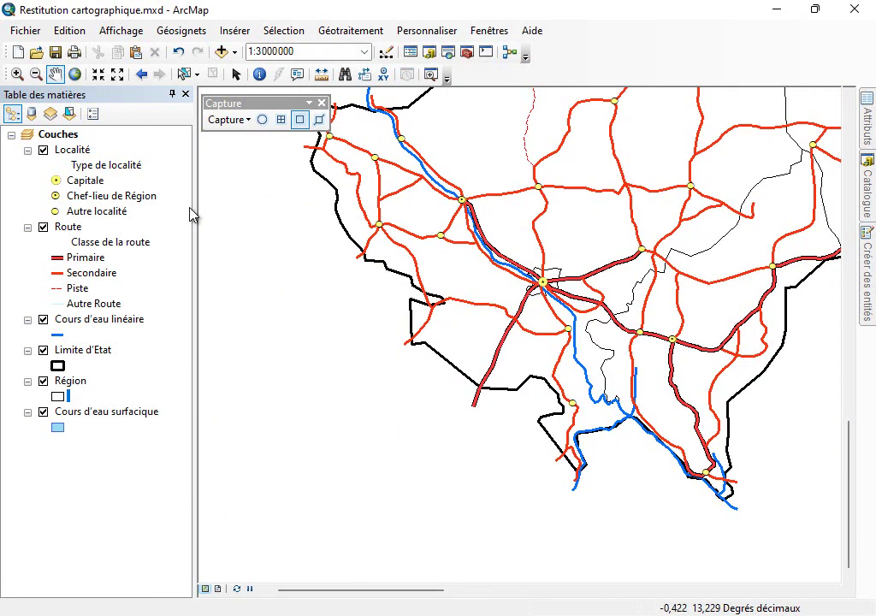
{"action": "double_click", "coordinate": [190, 207]}
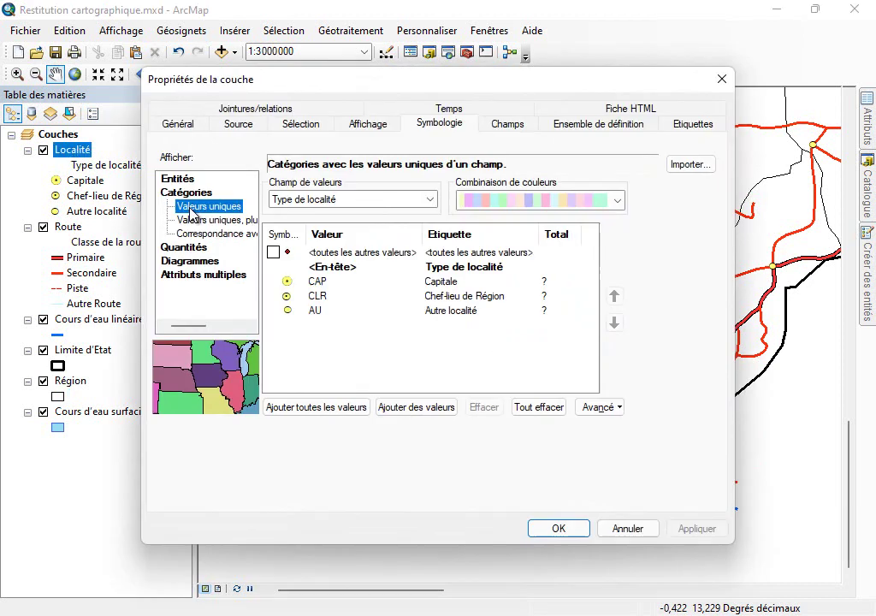
{"action": "left_click_drag", "start_coordinate": [410, 79], "coordinate": [292, 31]}
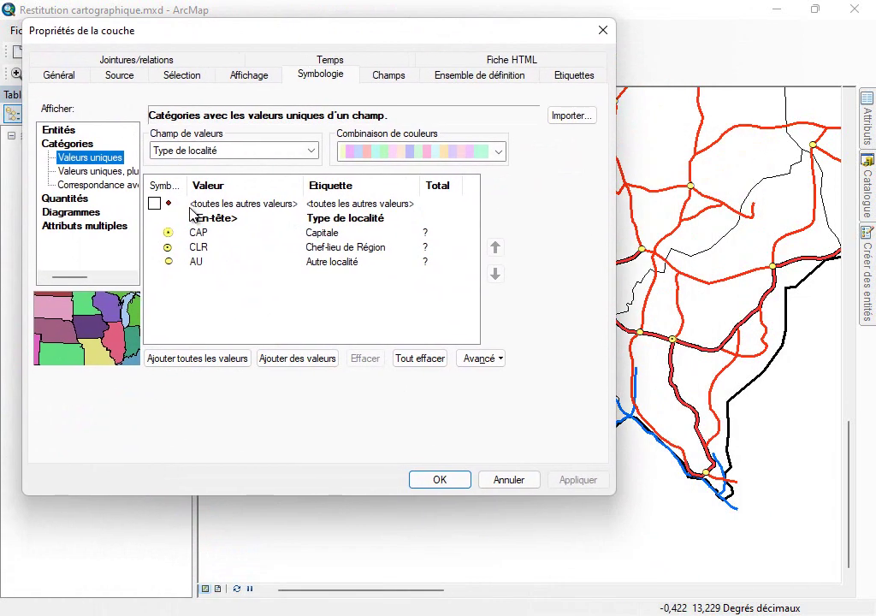
{"action": "left_click", "coordinate": [574, 75]}
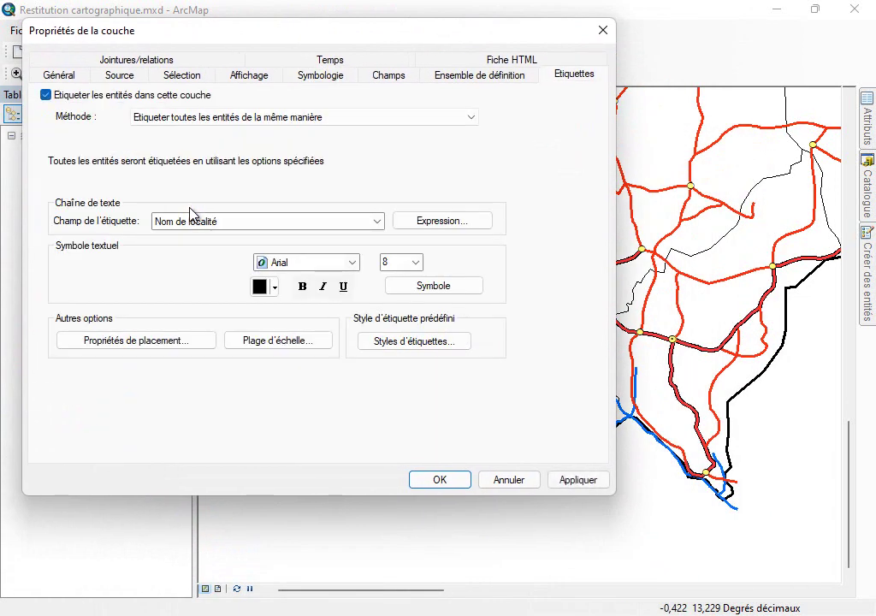
{"action": "left_click", "coordinate": [416, 263]}
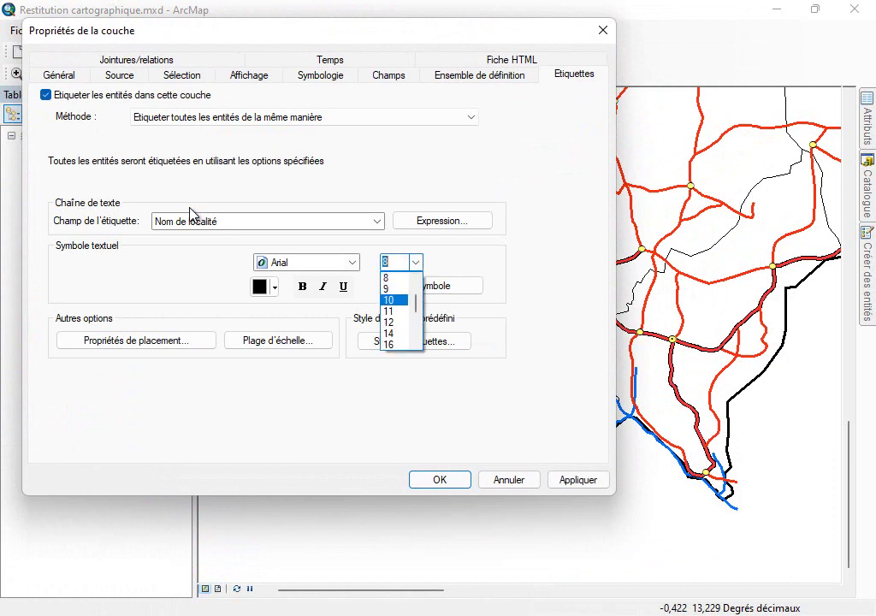
{"action": "left_click", "coordinate": [389, 322]}
{"action": "key", "text": "Tab"}
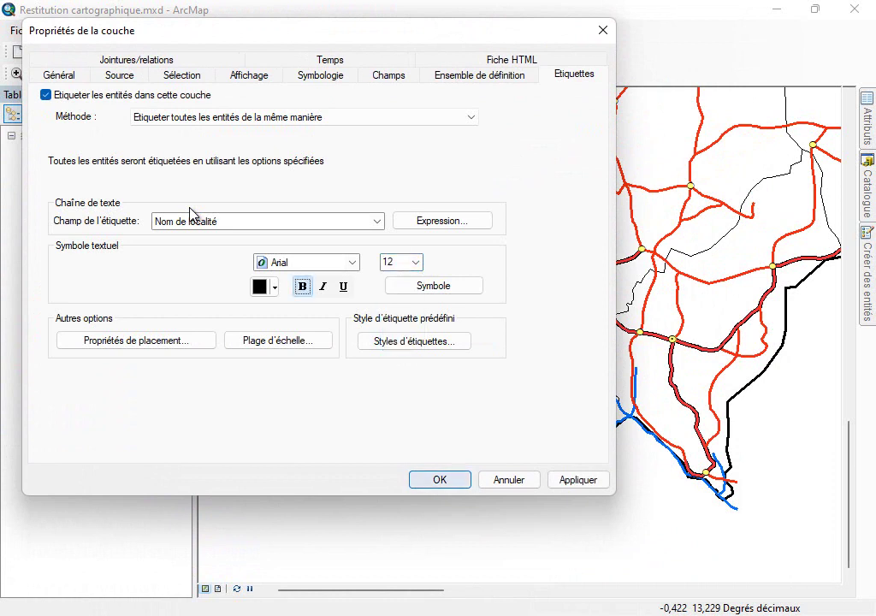
{"action": "key", "text": "Return"}
- Set Localité labeling to define feature classes and label each differently, and disable labels for the Par défaut class
{"action": "left_click_drag", "start_coordinate": [567, 204], "coordinate": [461, 329]}
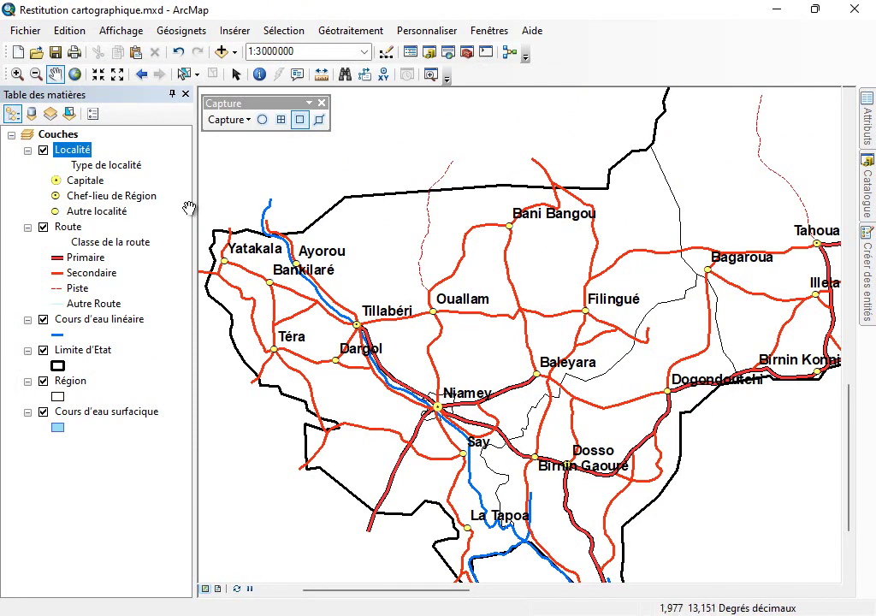
{"action": "scroll", "coordinate": [422, 429], "scroll_direction": "down", "scroll_amount": 1}
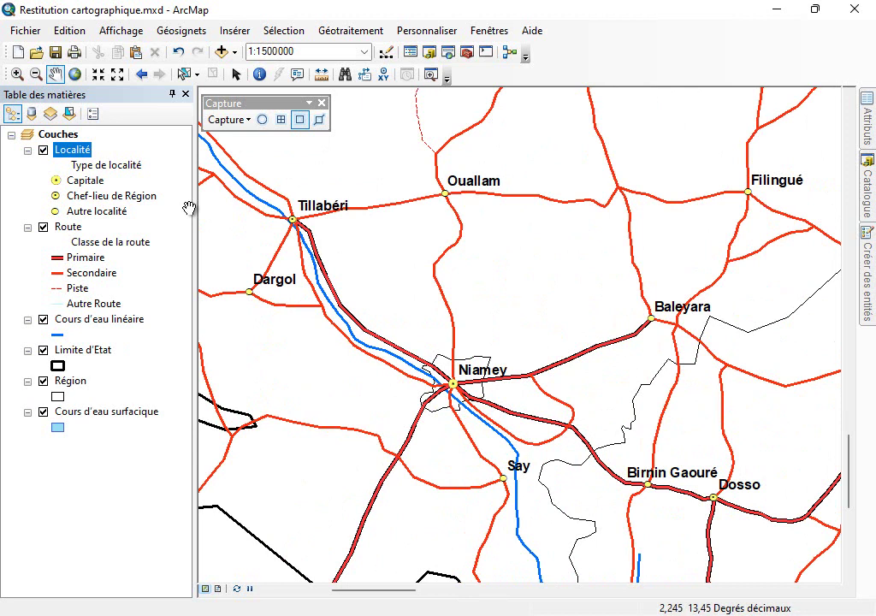
{"action": "left_click_drag", "start_coordinate": [603, 454], "coordinate": [451, 358]}
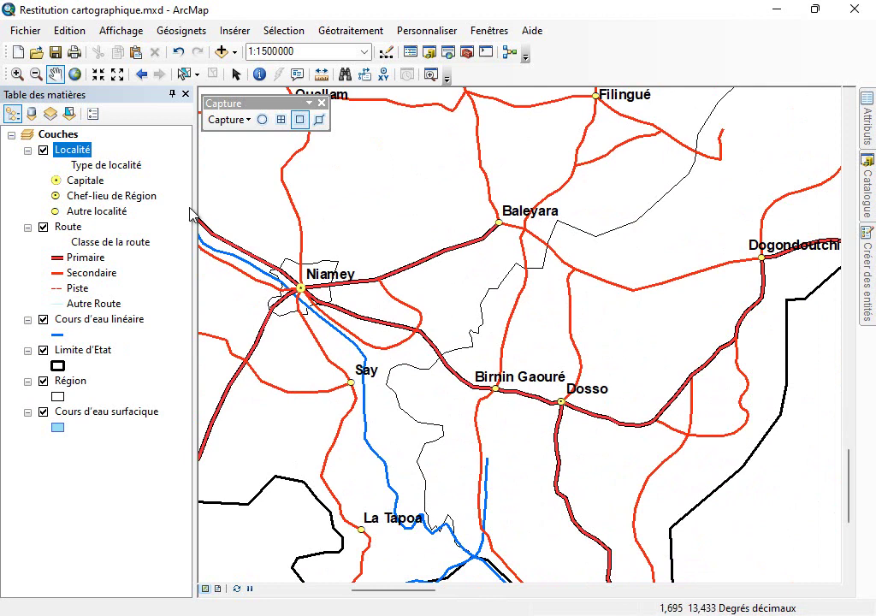
{"action": "left_click", "coordinate": [189, 208]}
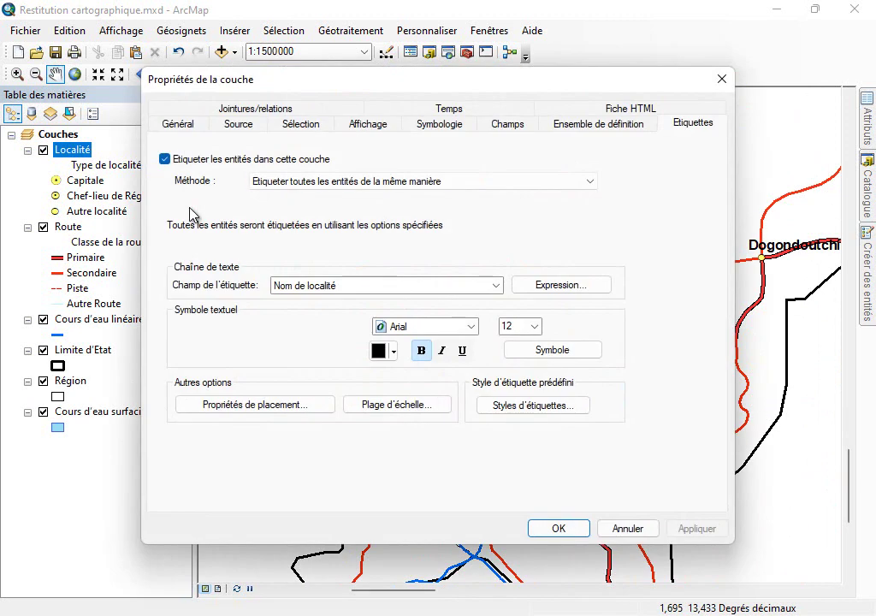
{"action": "left_click", "coordinate": [589, 182]}
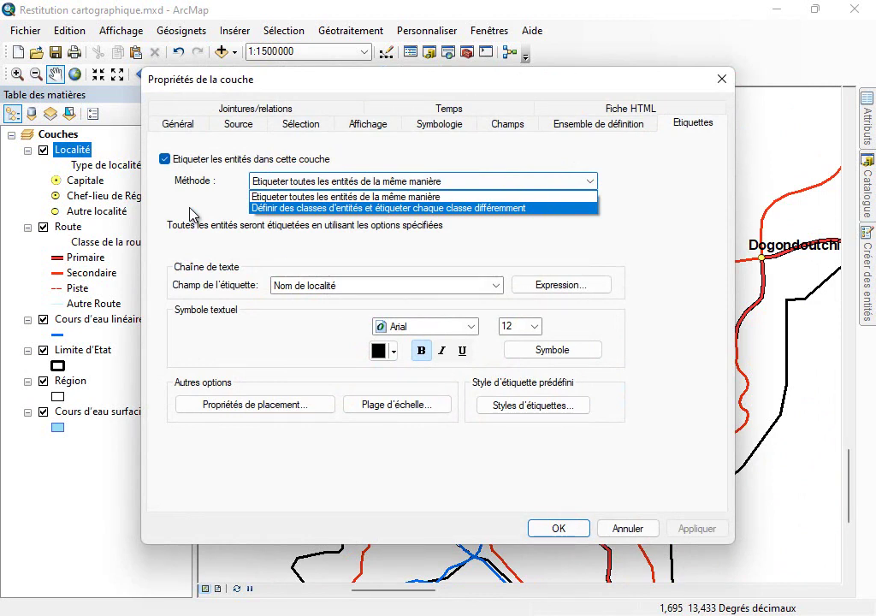
{"action": "key", "text": "Return"}
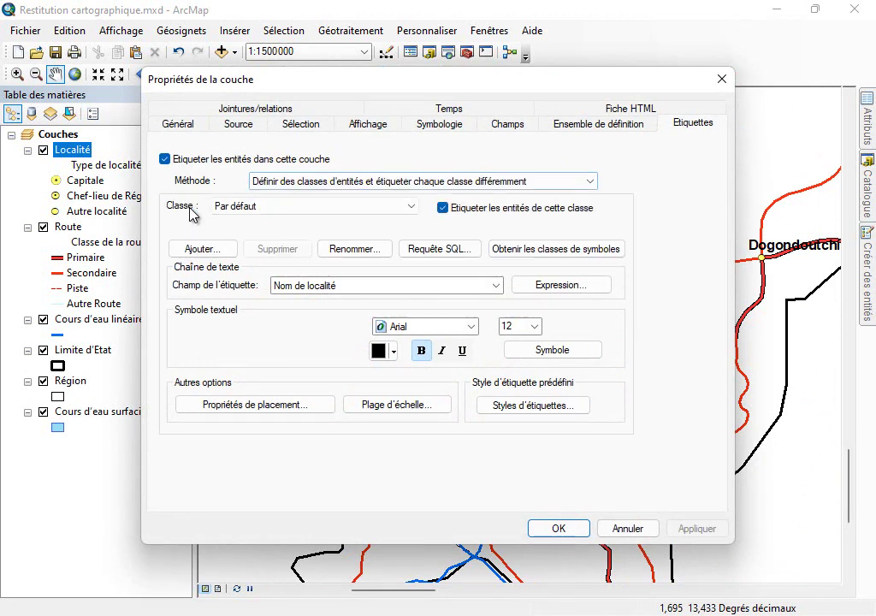
{"action": "key", "text": "alt+Down"}
{"action": "key", "text": "Return"}
{"action": "left_click", "coordinate": [315, 206]}
{"action": "left_click", "coordinate": [315, 206]}
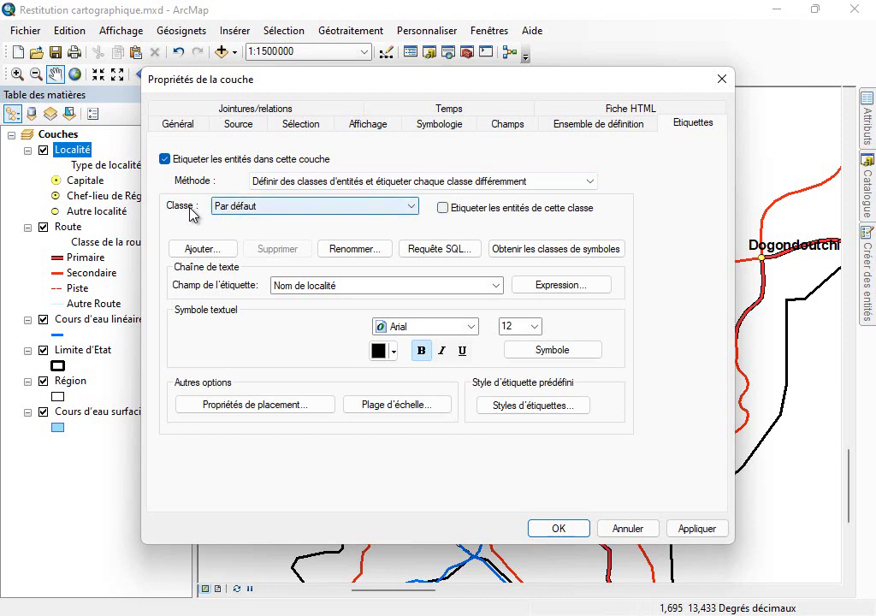
- Add a label class named Capitale and restrict it with an SQL query to TYPLOC = CAP (Capitale)
{"action": "left_click", "coordinate": [203, 249]}
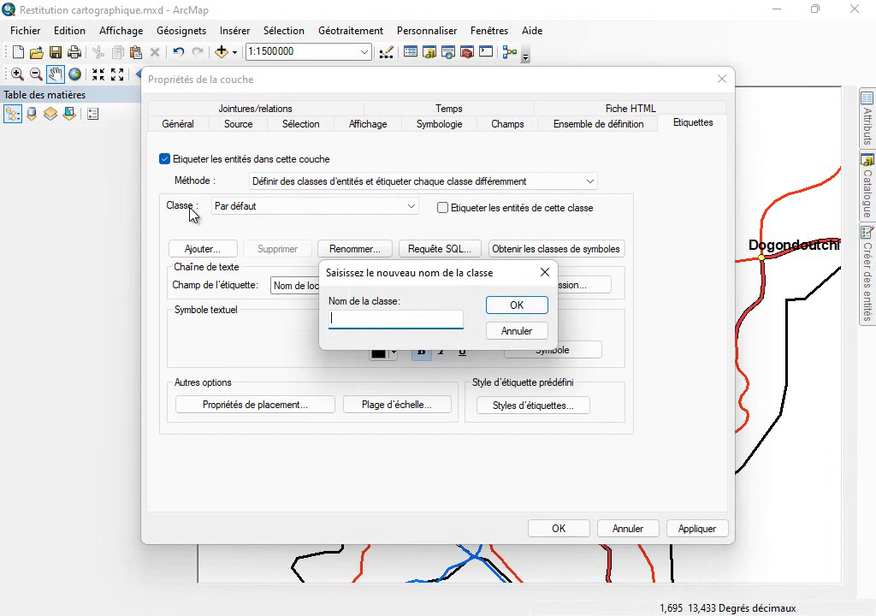
{"action": "type", "text": "Capitale"}
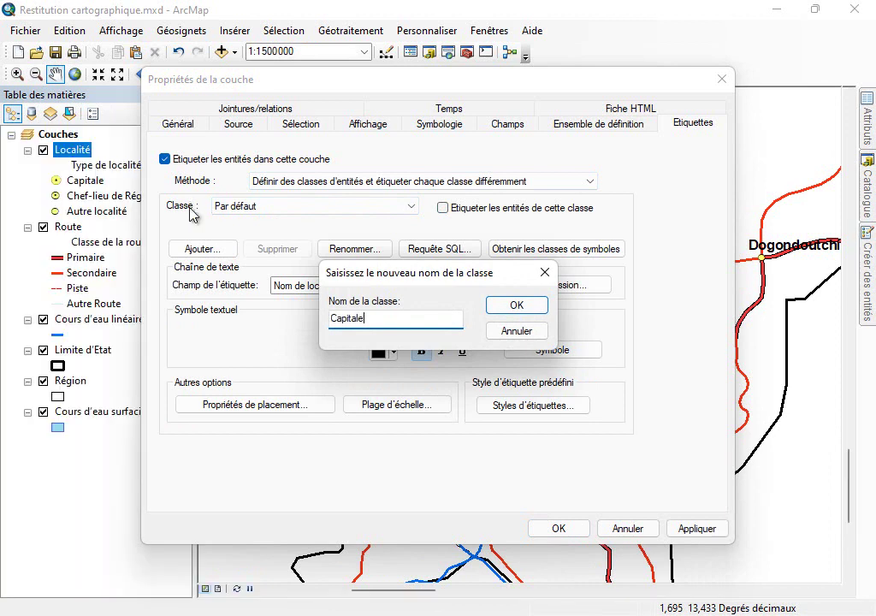
{"action": "key", "text": "Return"}
{"action": "left_click", "coordinate": [439, 248]}
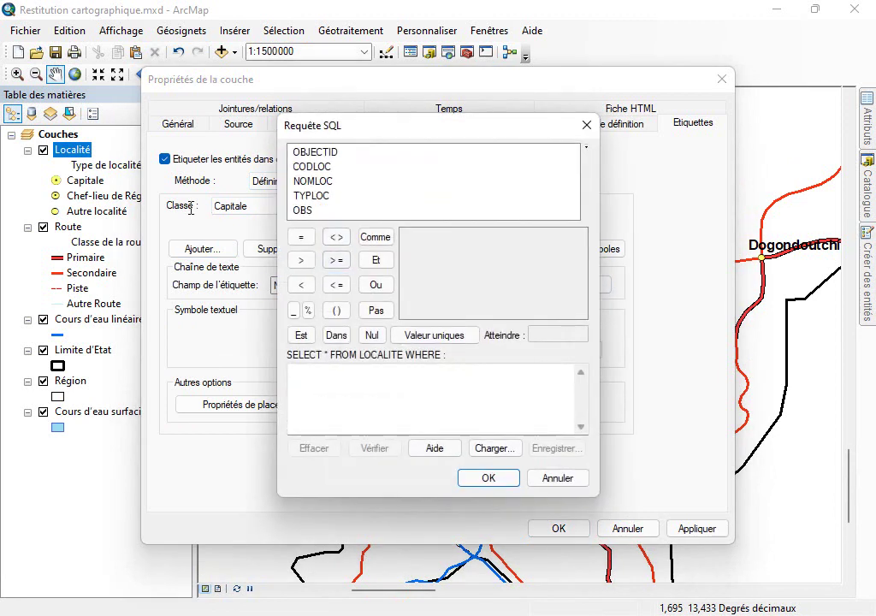
{"action": "double_click", "coordinate": [311, 195]}
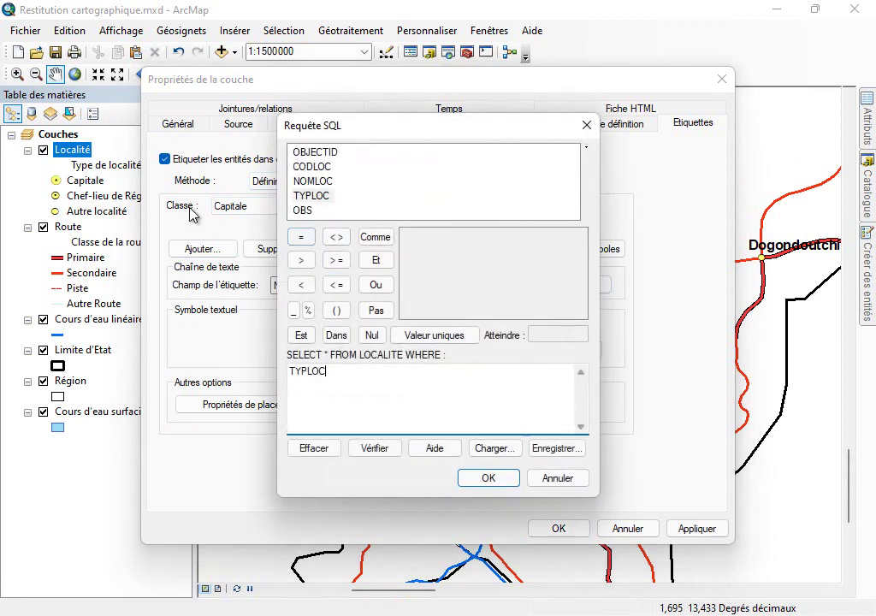
{"action": "left_click", "coordinate": [301, 237]}
{"action": "left_click", "coordinate": [434, 335]}
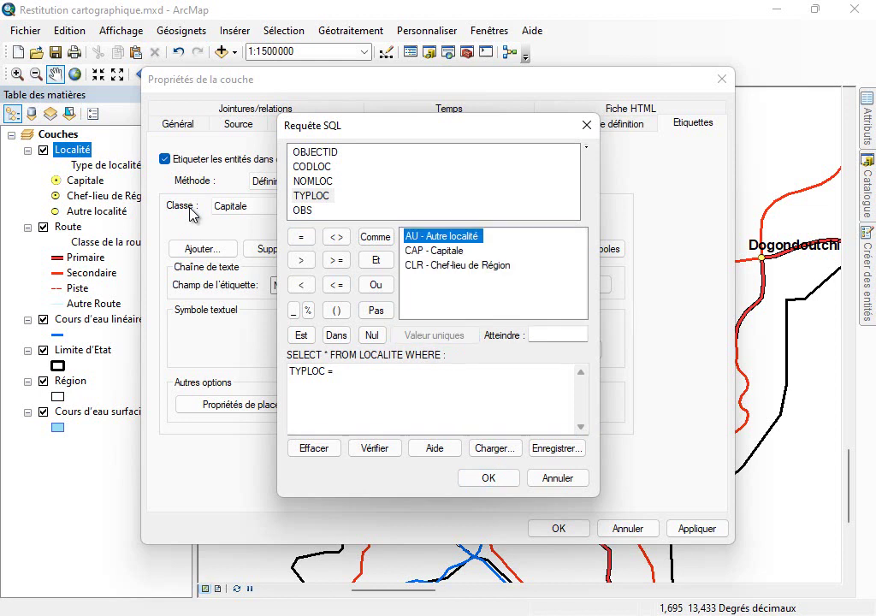
{"action": "double_click", "coordinate": [434, 251]}
{"action": "left_click", "coordinate": [488, 478]}
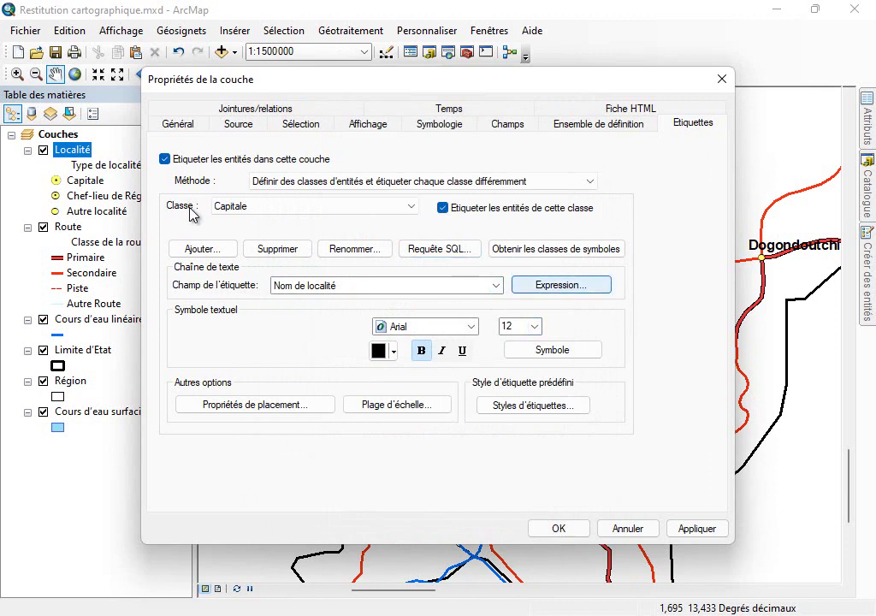
- Set the Capitale class's label expression to ucase([NOMLOC]) and apply the labeling settings to the map
{"action": "left_click", "coordinate": [561, 284]}
{"action": "left_click", "coordinate": [256, 335]}
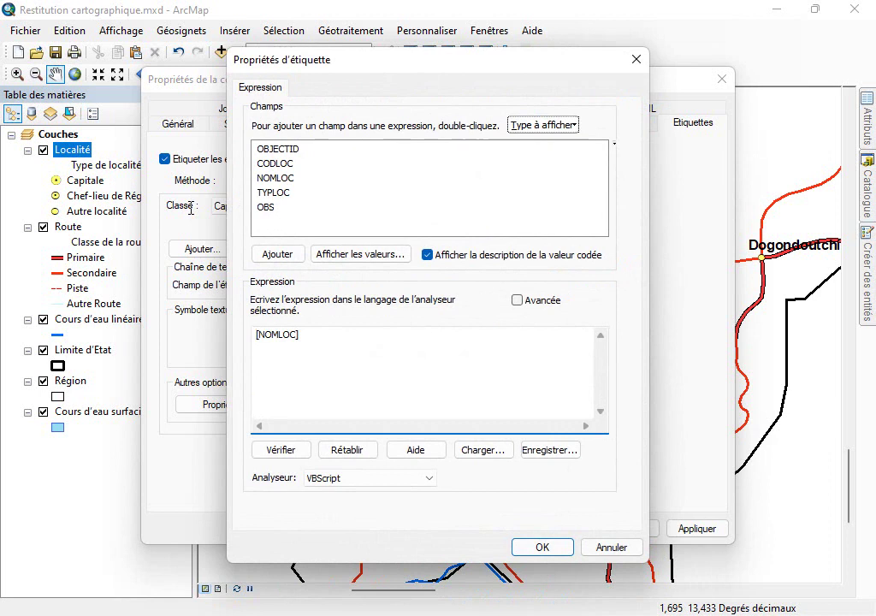
{"action": "type", "text": "ucase("}
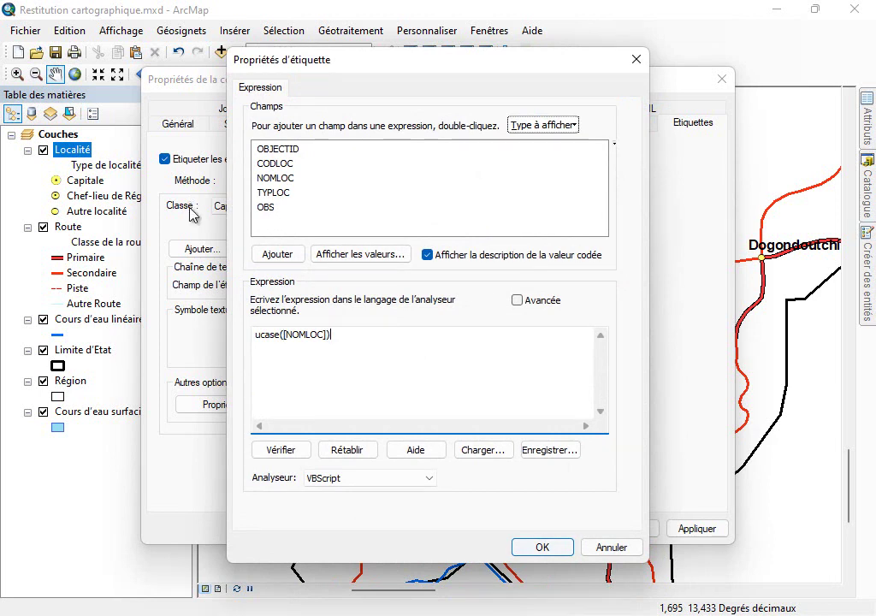
{"action": "key", "text": "Return"}
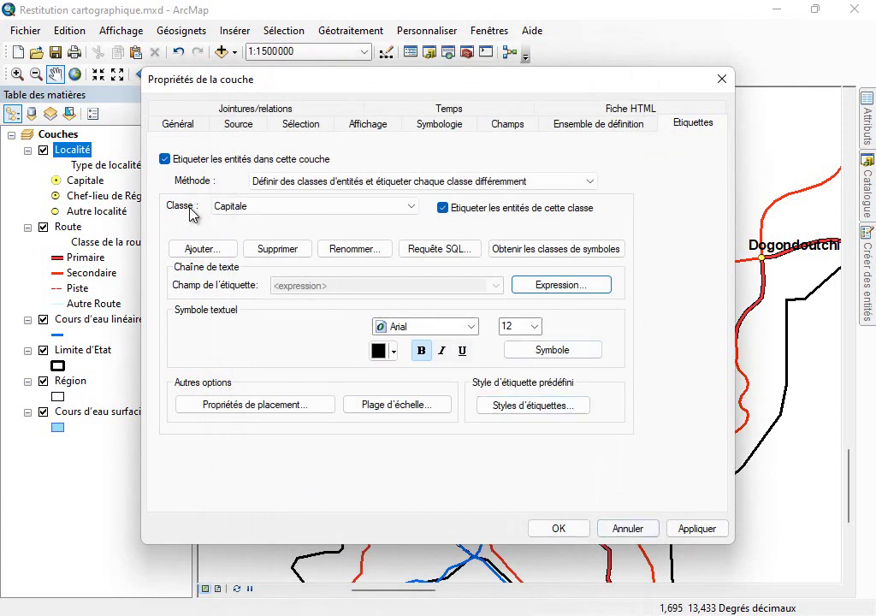
{"action": "key", "text": "Return"}
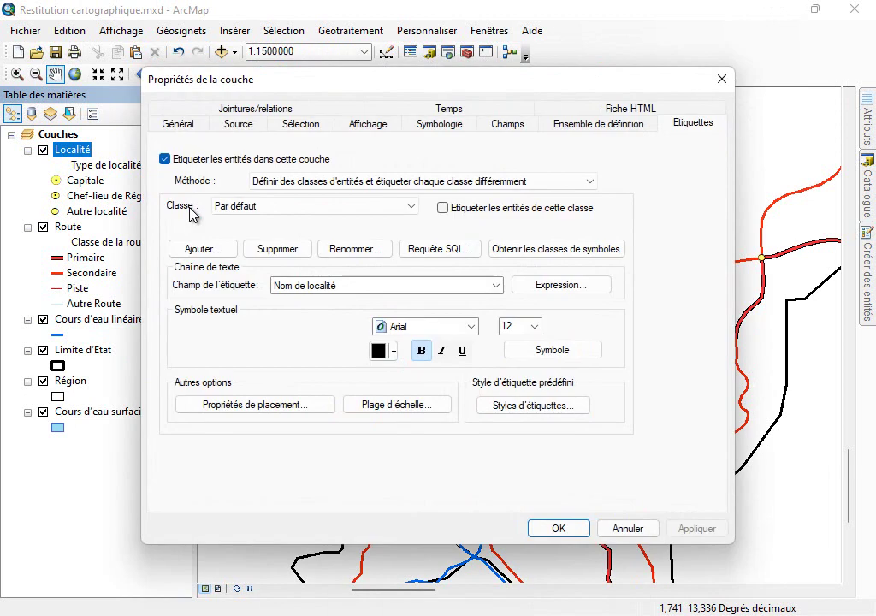
- Add a label class named Chef-lieu to the Localité layer and enable labeling for it
{"action": "left_click", "coordinate": [315, 206]}
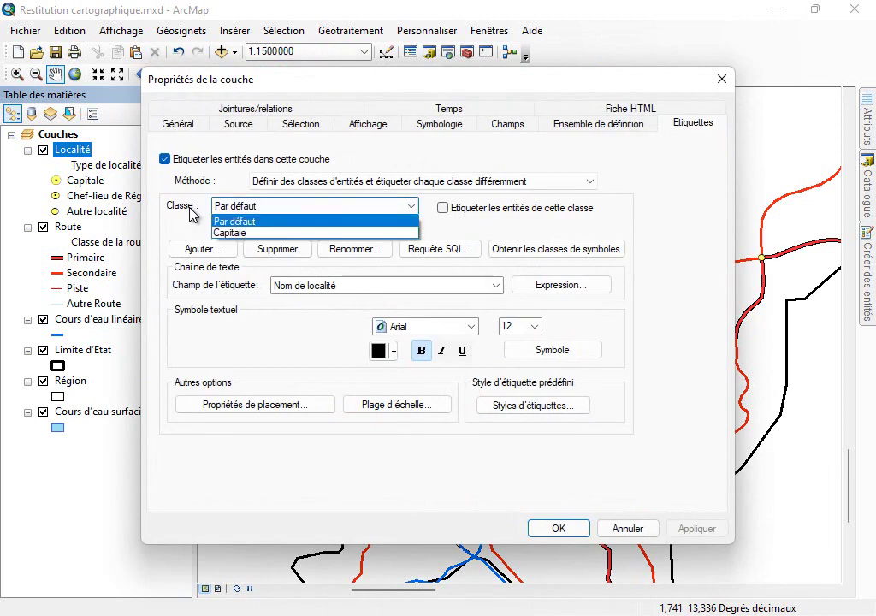
{"action": "left_click", "coordinate": [248, 232]}
{"action": "left_click", "coordinate": [202, 249]}
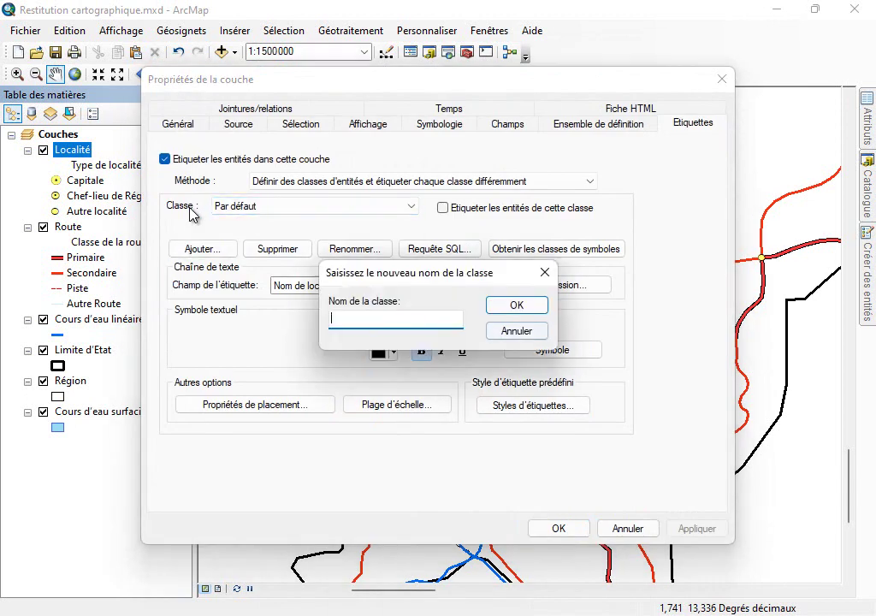
{"action": "type", "text": "Chef-"}
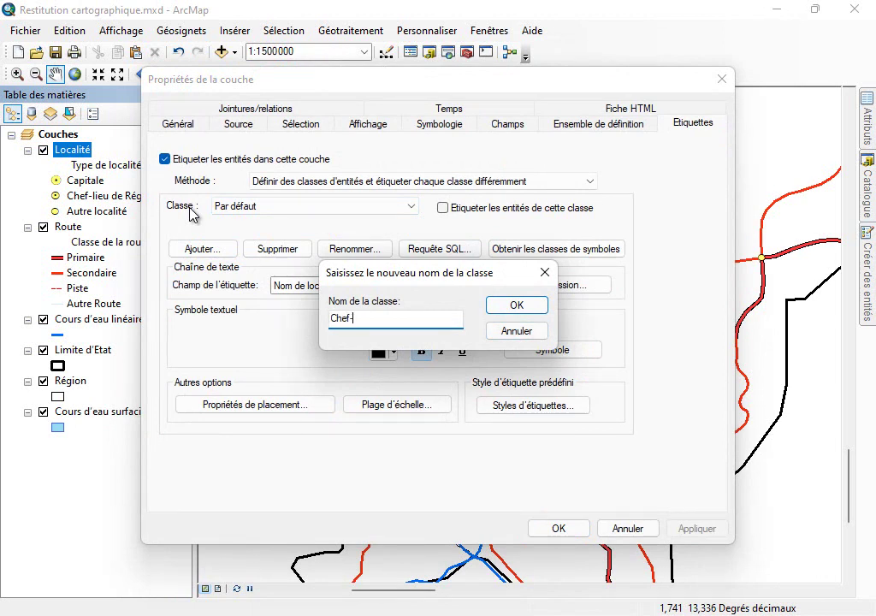
{"action": "type", "text": "lieu"}
{"action": "key", "text": "Return"}
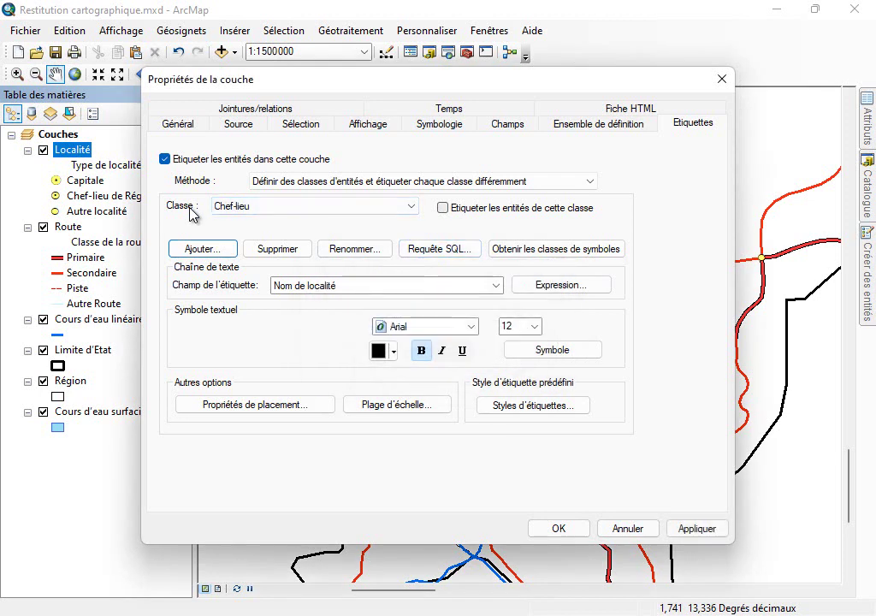
{"action": "left_click", "coordinate": [442, 207]}
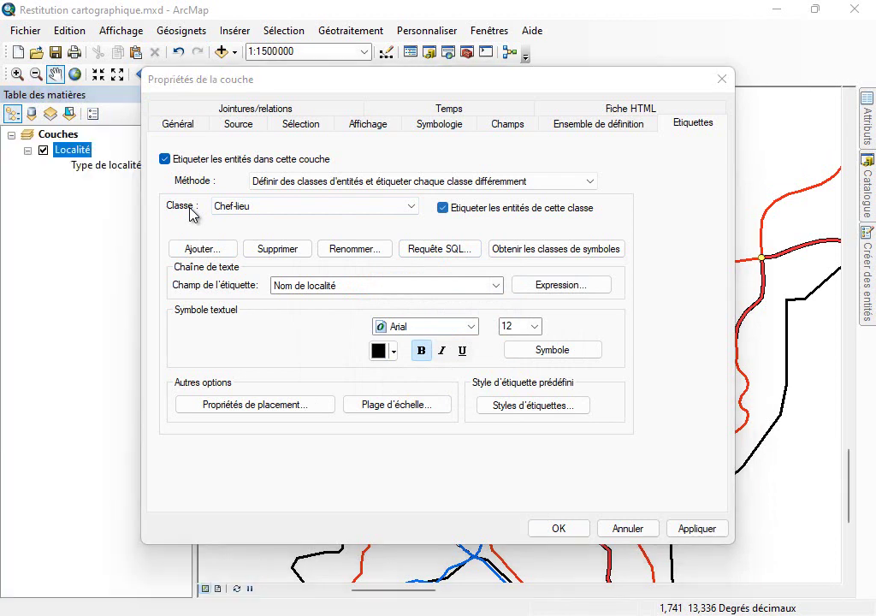
- Restrict the Chef-lieu label class with an SQL query to TYPLOC = CLR (Chef-lieu de Région) and apply it
{"action": "left_click", "coordinate": [440, 249]}
{"action": "double_click", "coordinate": [311, 196]}
{"action": "left_click", "coordinate": [301, 237]}
{"action": "left_click", "coordinate": [434, 335]}
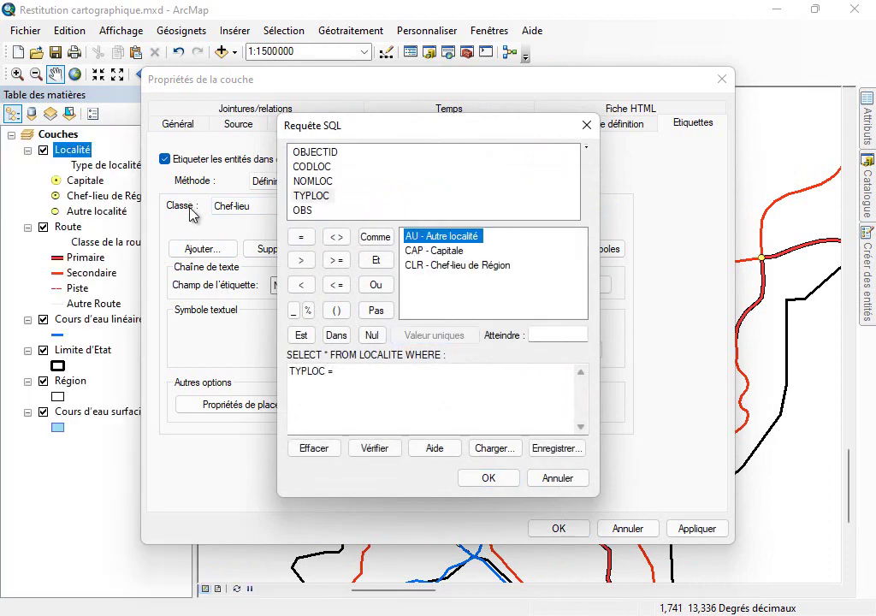
{"action": "key", "text": "Down"}
{"action": "key", "text": "Down"}
{"action": "key", "text": "space"}
{"action": "left_click", "coordinate": [488, 478]}
{"action": "left_click", "coordinate": [696, 529]}
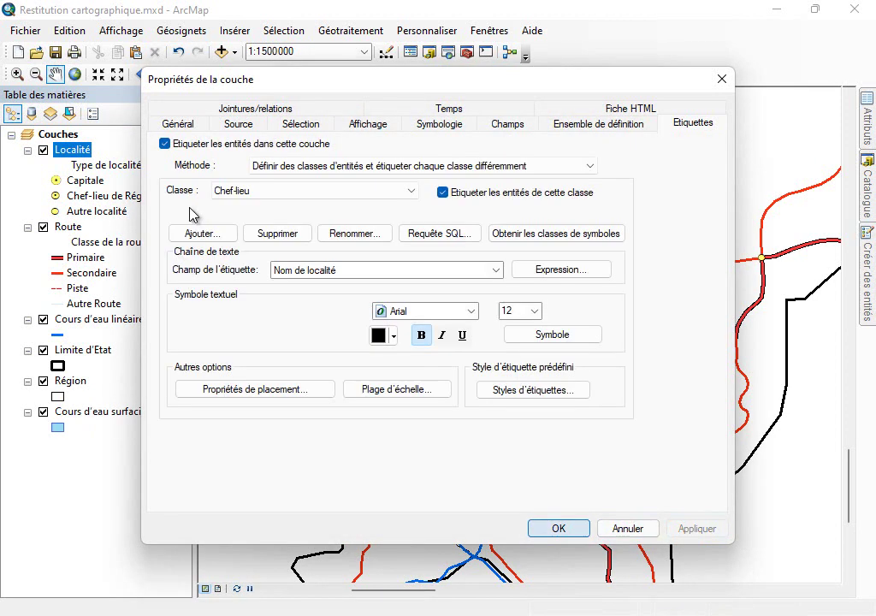
- Close the layer properties and examine the capital and Chef-lieu labels across southern Niger
{"action": "key", "text": "Tab"}
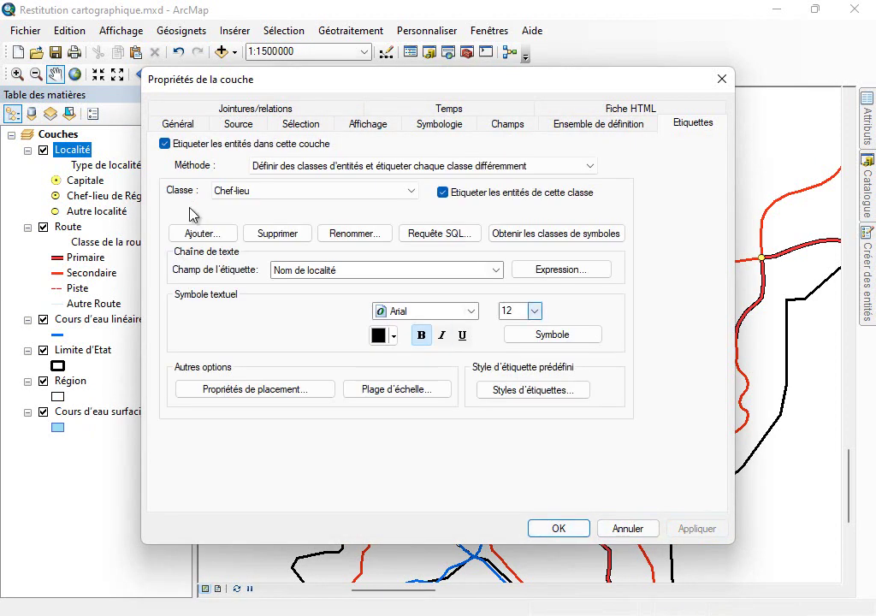
{"action": "key", "text": "Tab"}
{"action": "key", "text": "Tab"}
{"action": "key", "text": "Tab"}
{"action": "key", "text": "Tab"}
{"action": "left_click", "coordinate": [628, 528]}
{"action": "scroll", "coordinate": [486, 399], "scroll_direction": "up", "scroll_amount": 3}
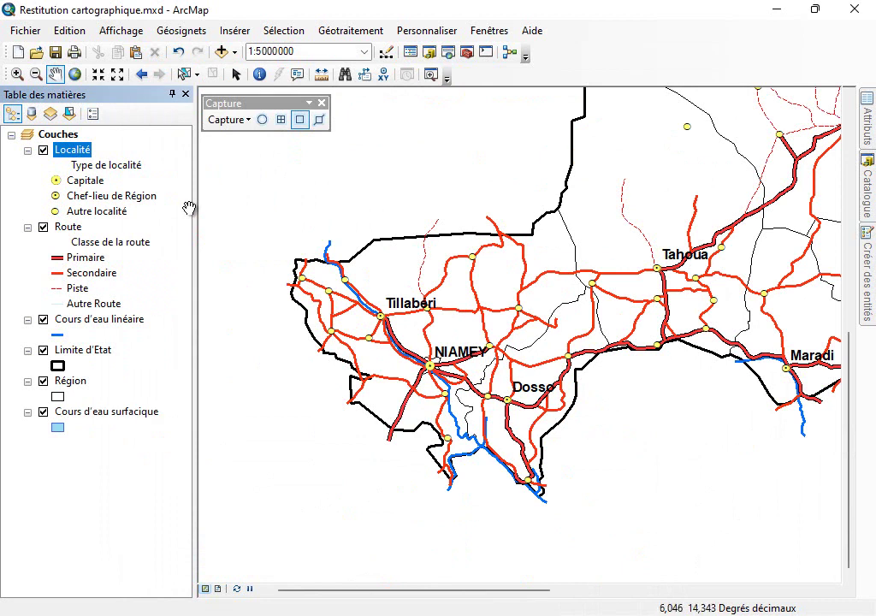
{"action": "left_click_drag", "start_coordinate": [712, 305], "coordinate": [497, 276]}
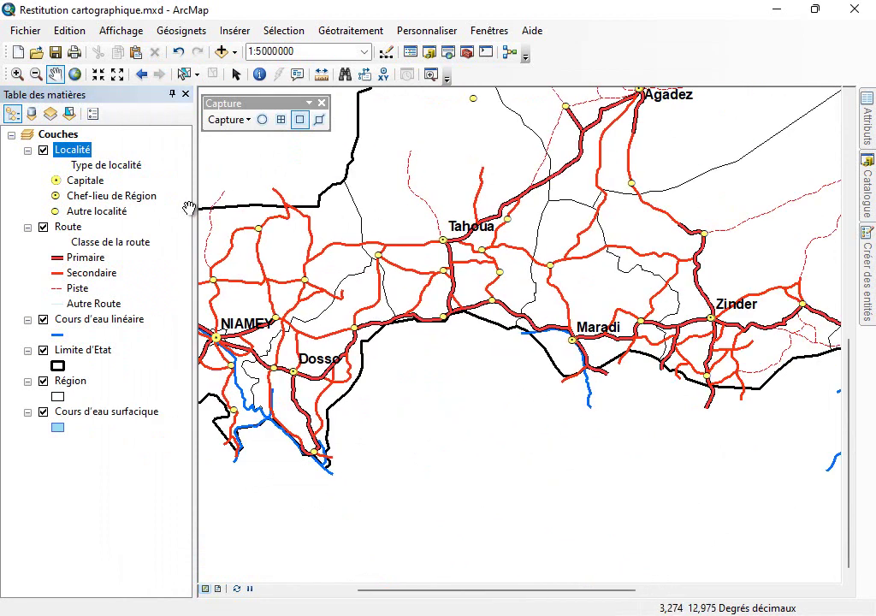
{"action": "scroll", "coordinate": [188, 208], "scroll_direction": "down", "scroll_amount": 2}
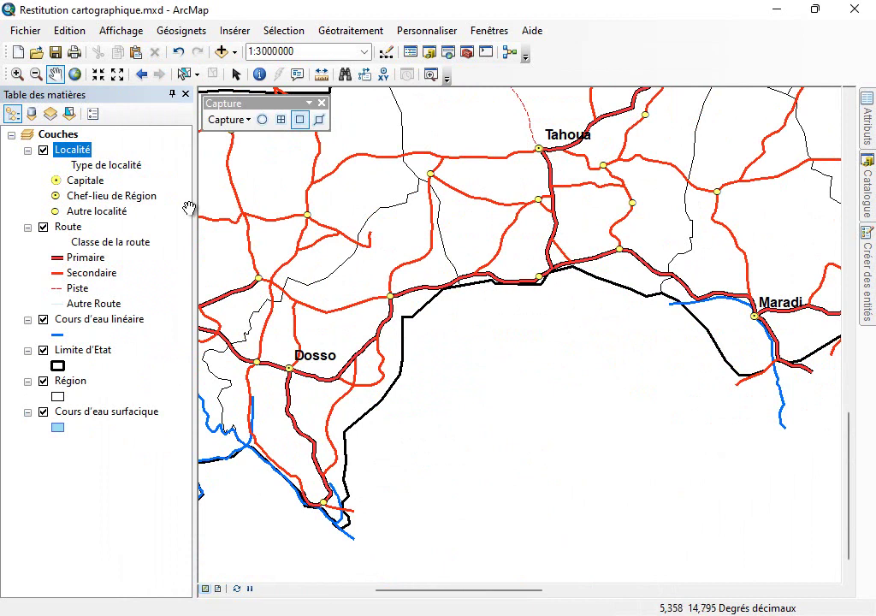
- Add a label class named Autre-localité to the Localité layer and enable labeling for its features
{"action": "scroll", "coordinate": [188, 208], "scroll_direction": "up", "scroll_amount": 2}
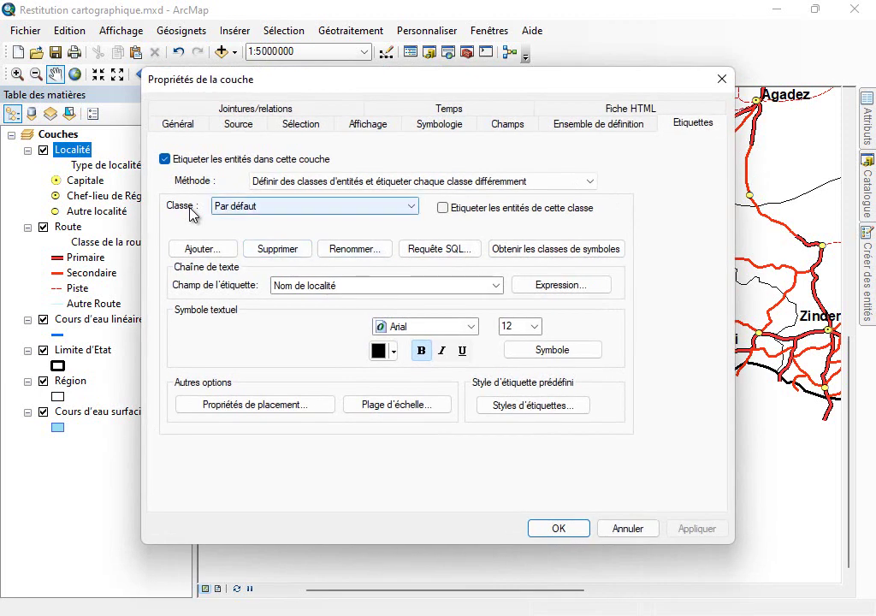
{"action": "left_click", "coordinate": [203, 249]}
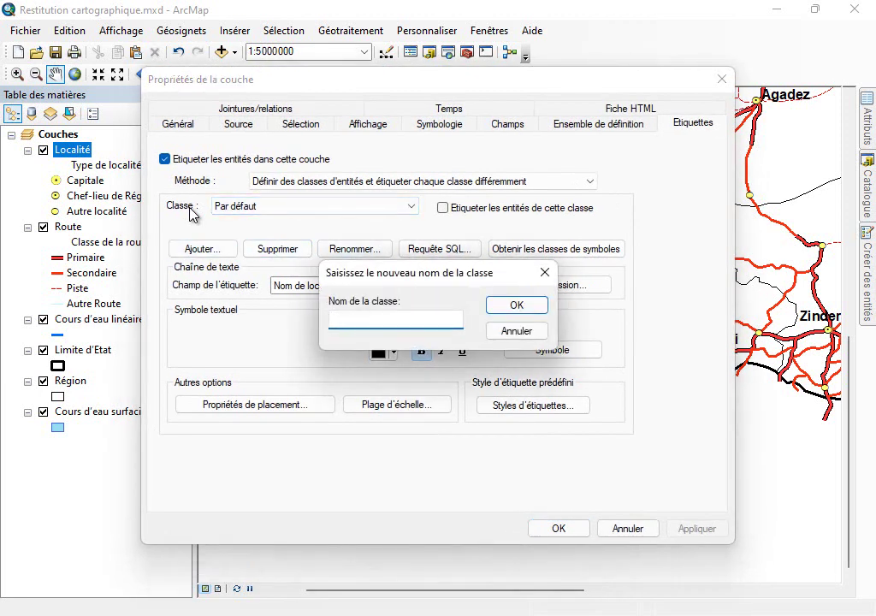
{"action": "type", "text": "Autreè"}
{"action": "type", "text": "localité"}
{"action": "key", "text": "Return"}
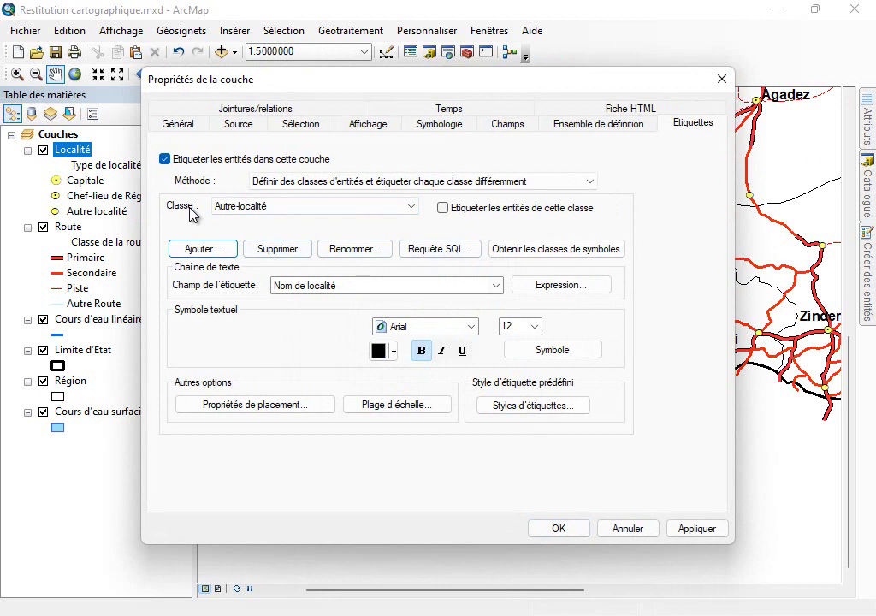
{"action": "left_click", "coordinate": [442, 207]}
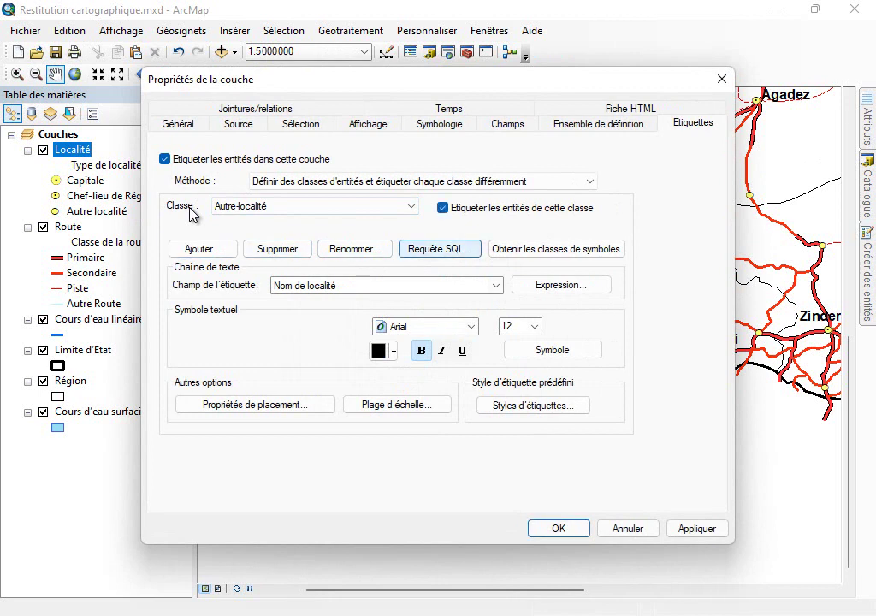
- Restrict the Autre-localité label class with the SQL query TYPLOC = 'AU'
{"action": "key", "text": "Return"}
{"action": "double_click", "coordinate": [311, 195]}
{"action": "left_click", "coordinate": [301, 237]}
{"action": "left_click", "coordinate": [435, 335]}
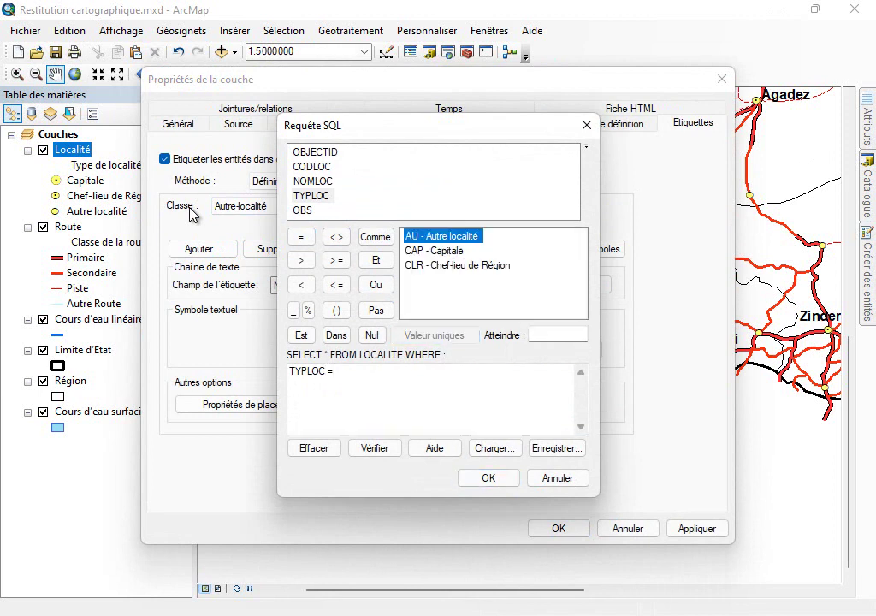
{"action": "type", "text": "'AU'"}
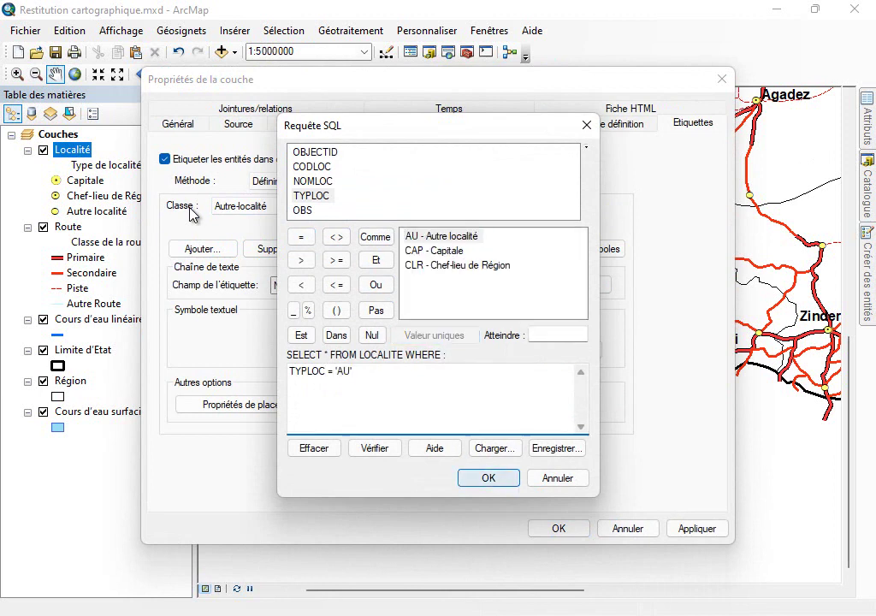
{"action": "key", "text": "Return"}
- Set the Autre-localité label text size to 10 and confirm the layer properties
{"action": "left_click", "coordinate": [535, 325]}
{"action": "left_click", "coordinate": [535, 344]}
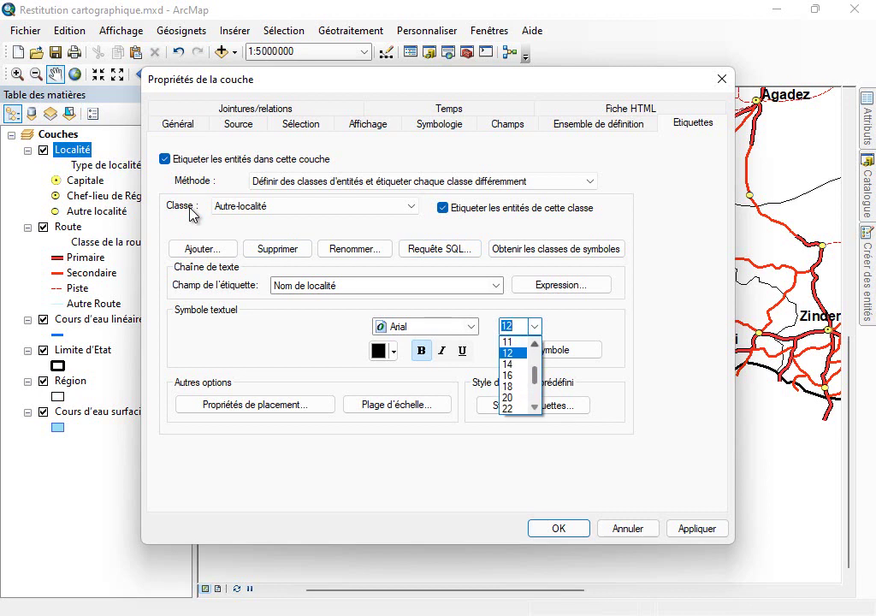
{"action": "key", "text": "Escape"}
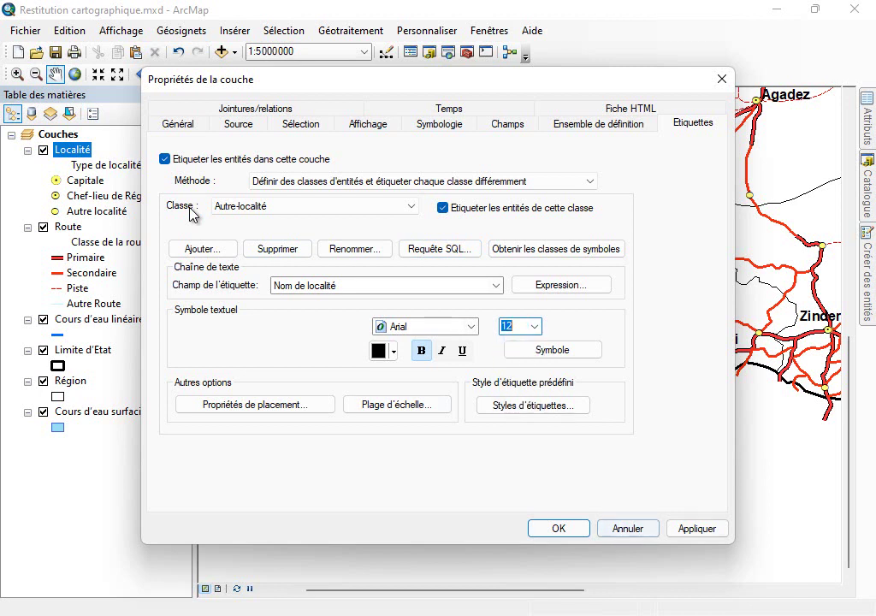
{"action": "key", "text": "alt+Down"}
{"action": "key", "text": "Up"}
{"action": "key", "text": "Up"}
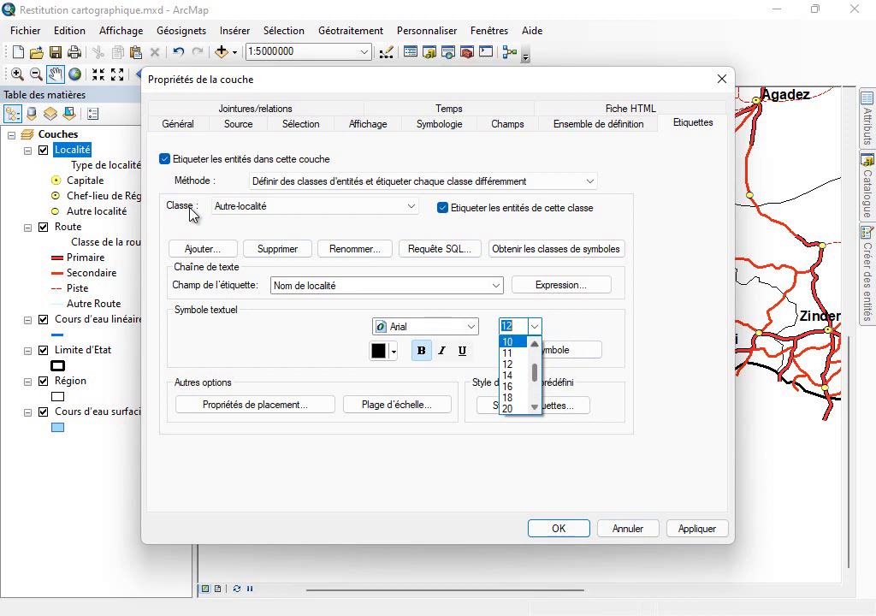
{"action": "key", "text": "Return"}
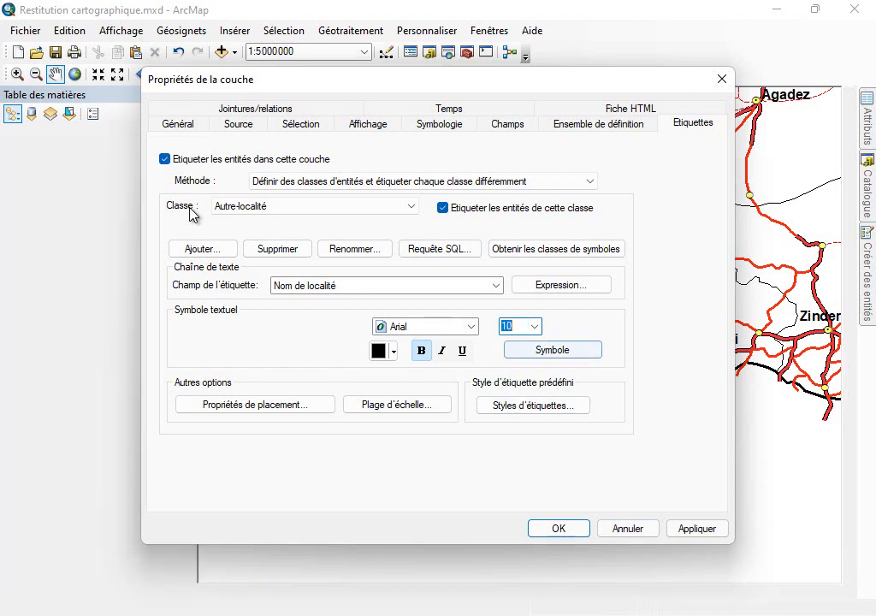
{"action": "key", "text": "Return"}
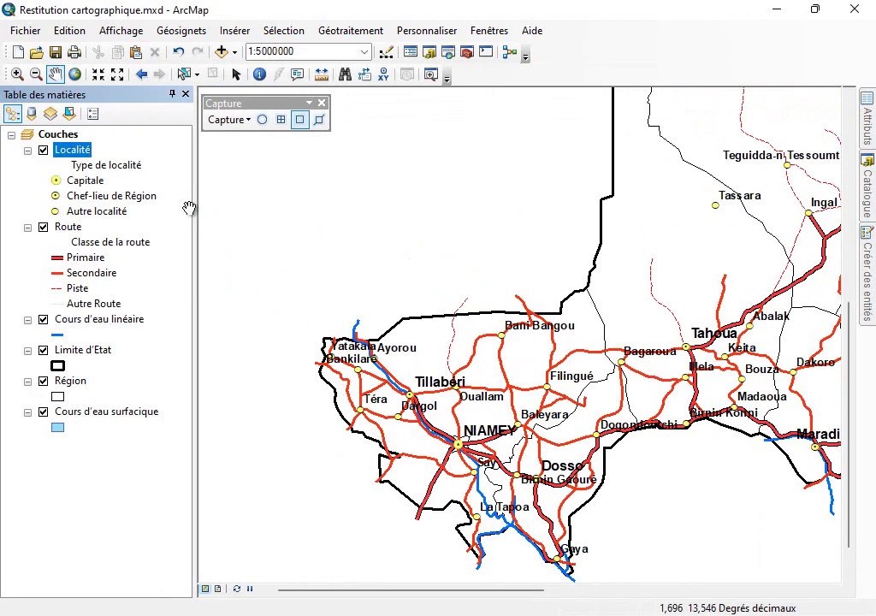
- Examine the locality labels from Niamey eastward to Diffa, checking where they overlap roads and boundaries
{"action": "left_click_drag", "start_coordinate": [482, 352], "coordinate": [178, 445]}
{"action": "left_click_drag", "start_coordinate": [659, 389], "coordinate": [420, 375]}
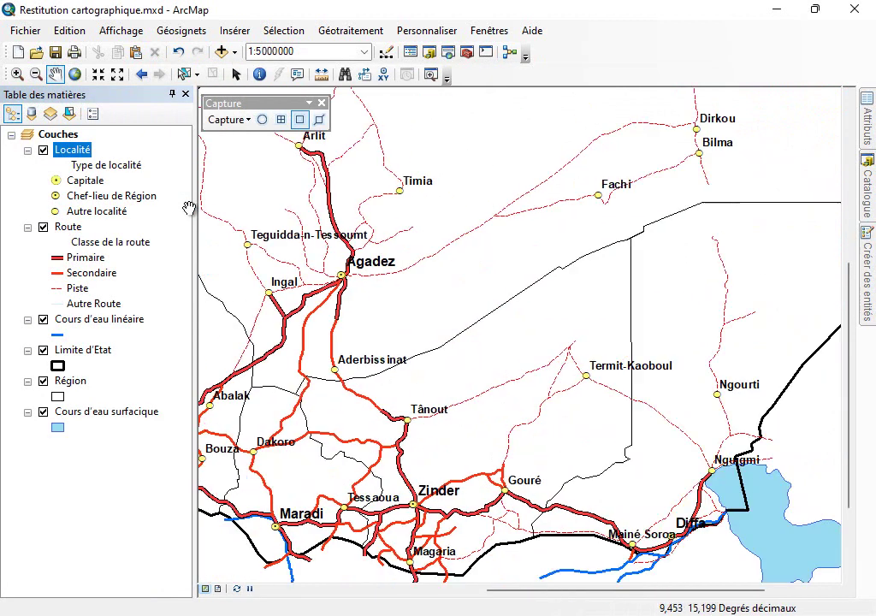
{"action": "mouse_move", "coordinate": [569, 455]}
{"action": "left_mouse_down"}
{"action": "mouse_move", "coordinate": [399, 381]}
{"action": "mouse_move", "coordinate": [615, 325]}
{"action": "left_mouse_up"}
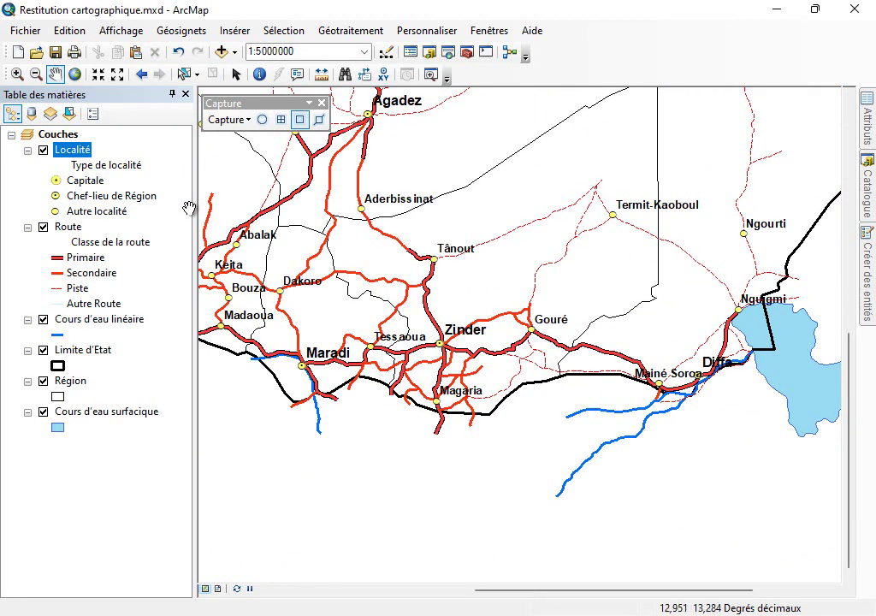
{"action": "scroll", "coordinate": [729, 378], "scroll_direction": "up", "scroll_amount": 2}
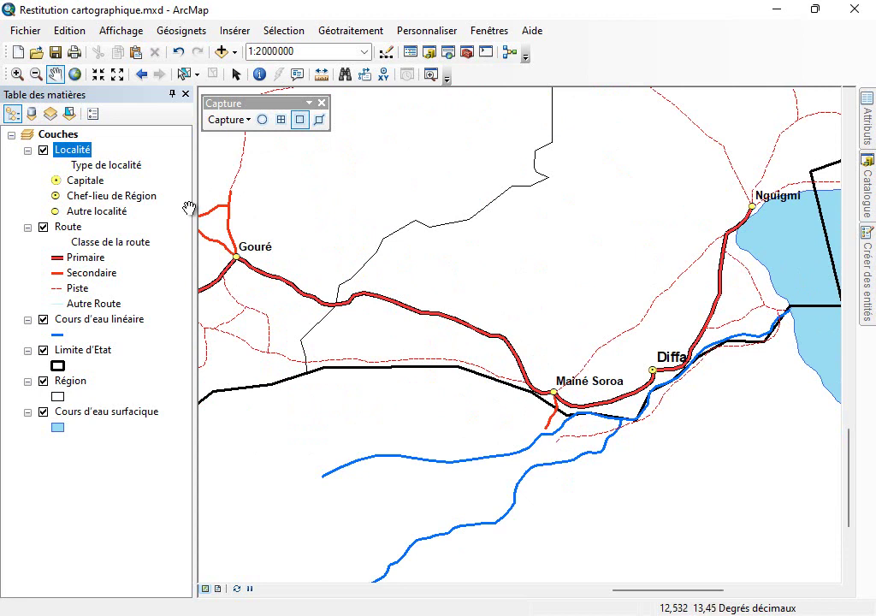
{"action": "scroll", "coordinate": [667, 370], "scroll_direction": "down", "scroll_amount": 2}
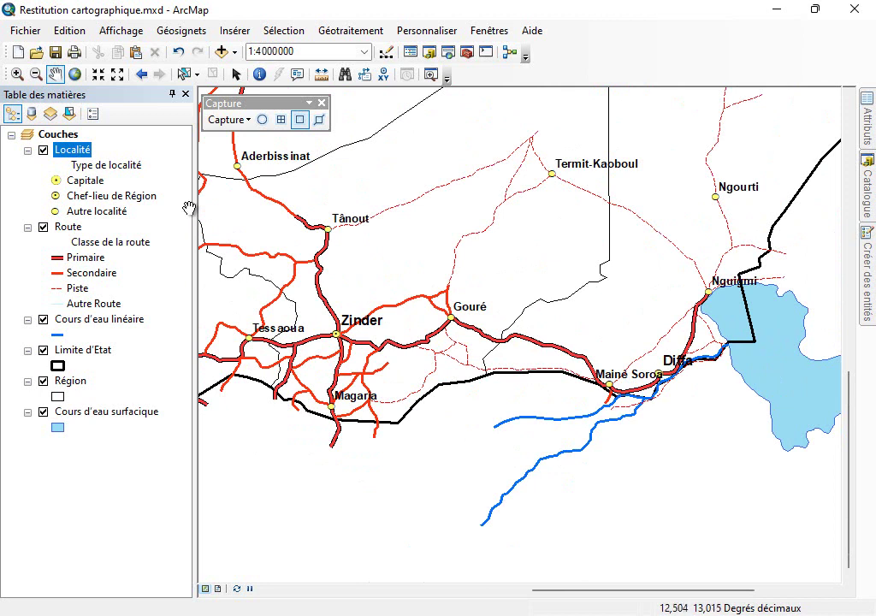
{"action": "left_click_drag", "start_coordinate": [524, 359], "coordinate": [677, 356]}
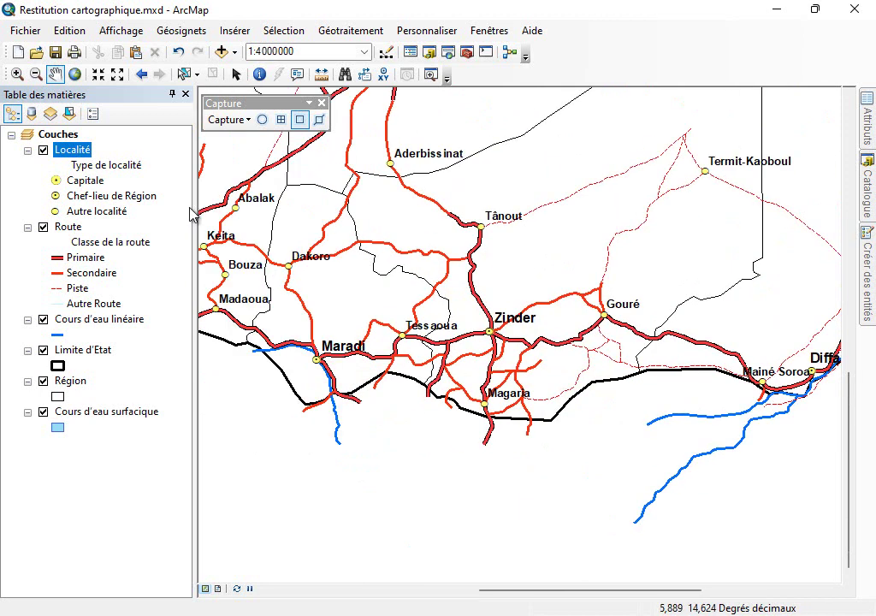
- Open the Localité labeling properties and give the Capitale class's text symbol a Halo mask
{"action": "double_click", "coordinate": [72, 150]}
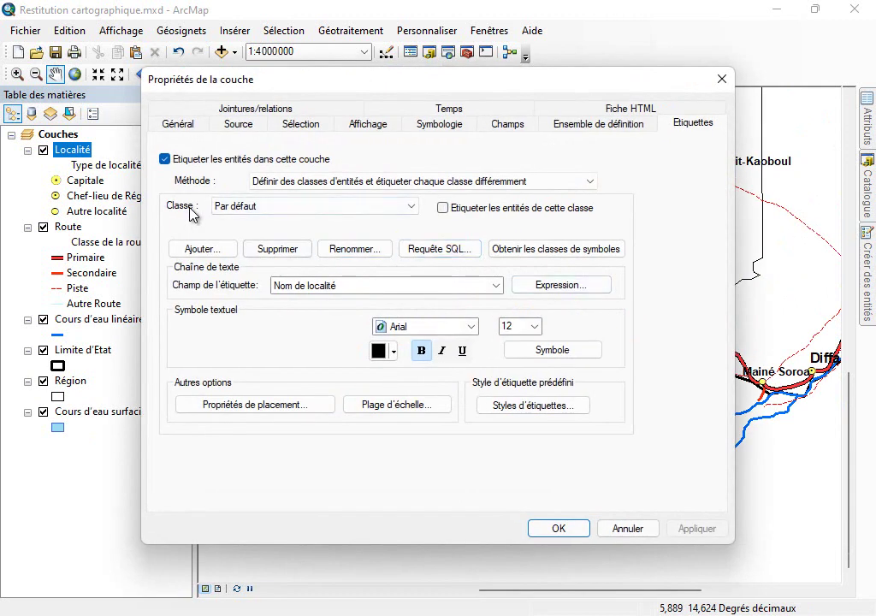
{"action": "key", "text": "alt+Down"}
{"action": "key", "text": "Down"}
{"action": "key", "text": "Return"}
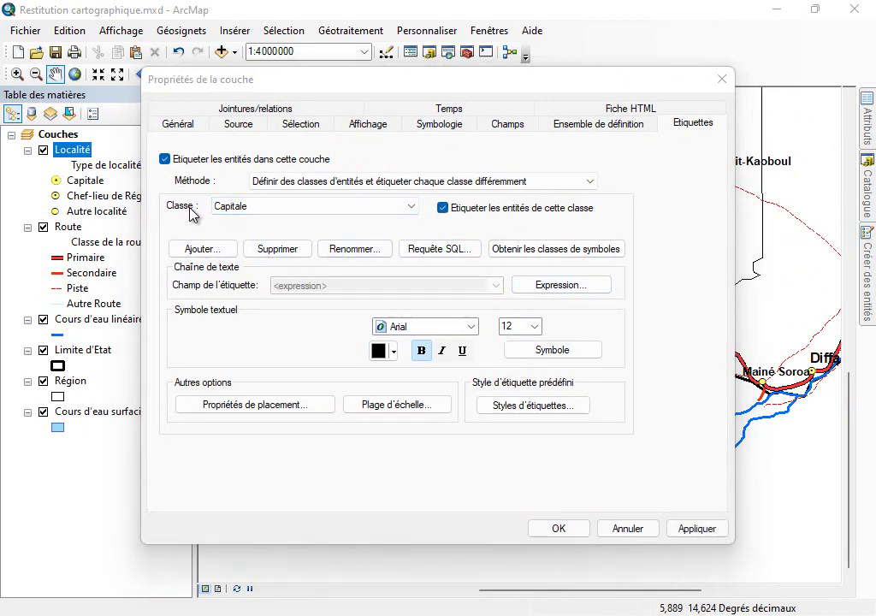
{"action": "key", "text": "Return"}
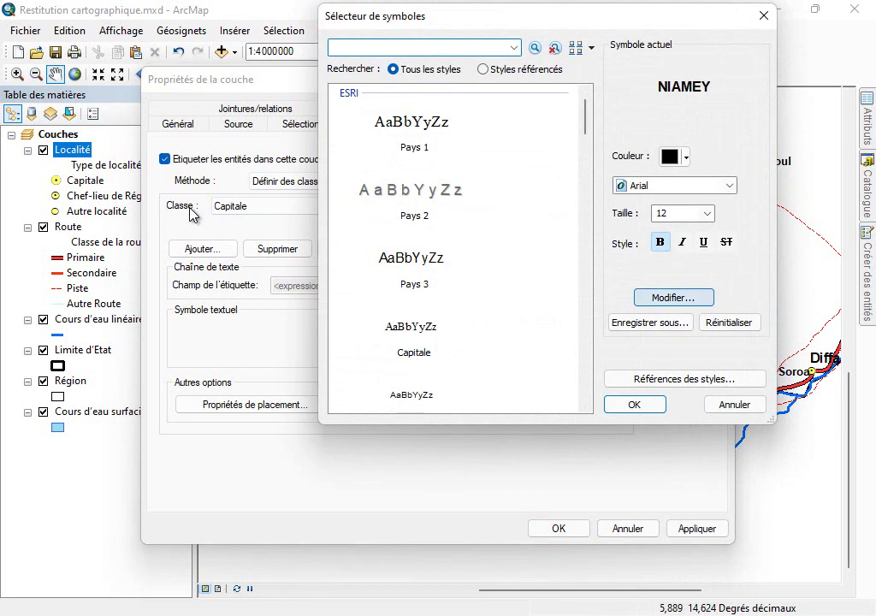
{"action": "key", "text": "Return"}
{"action": "key", "text": "ctrl+shift+Tab"}
{"action": "key", "text": "Down"}
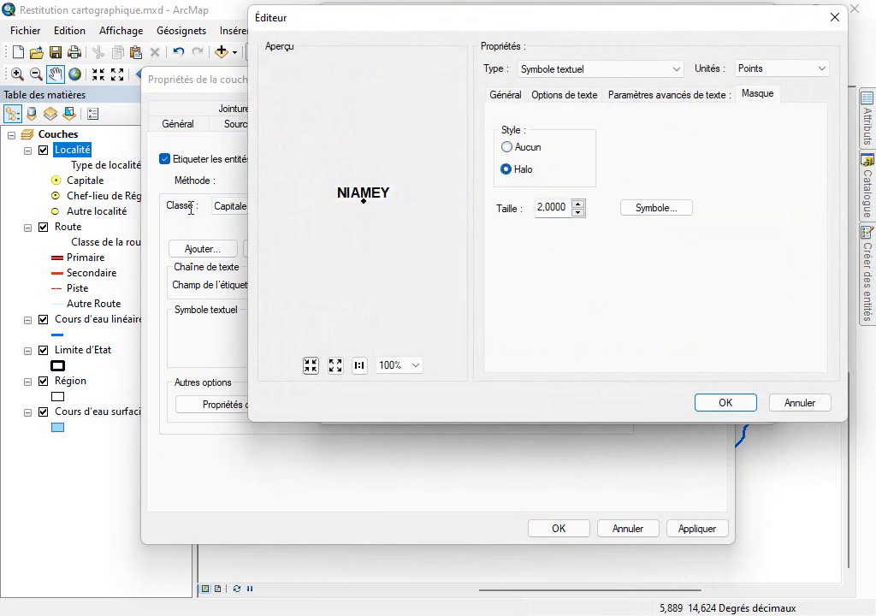
- Set the Capitale label halo size to 0,3 points and accept the text symbol
{"action": "key", "text": "Tab"}
{"action": "type", "text": "0,3"}
{"action": "key", "text": "shift+Right"}
{"action": "key", "text": "shift+Right"}
{"action": "key", "text": "shift+Right"}
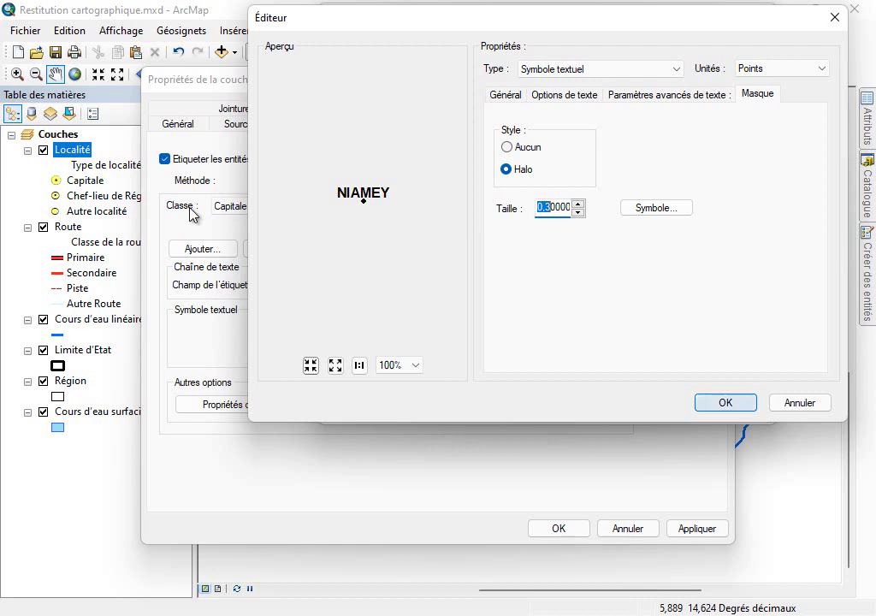
{"action": "key", "text": "Return"}
{"action": "left_click", "coordinate": [633, 405]}
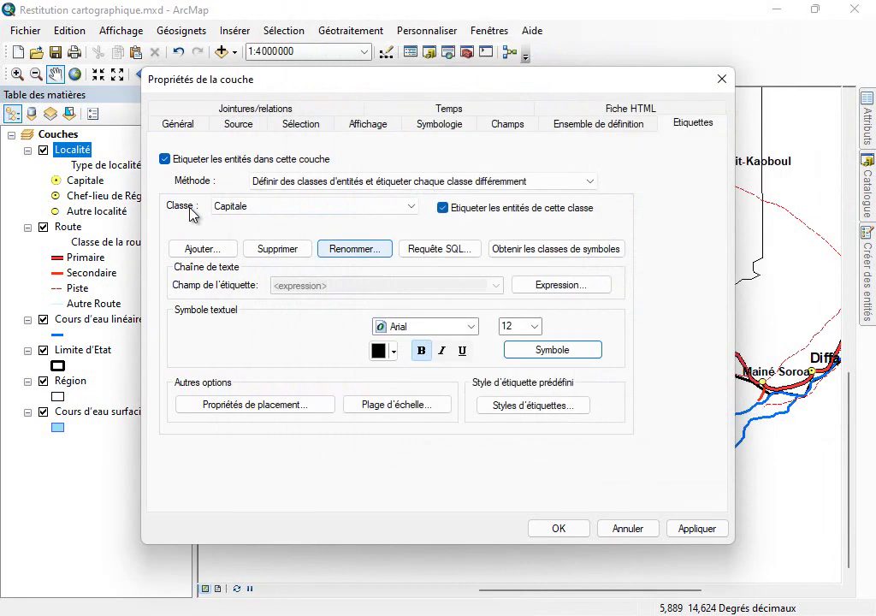
- Give the Chef-lieu label class's text symbol a Halo mask
{"action": "left_click", "coordinate": [411, 206]}
{"action": "key", "text": "Down"}
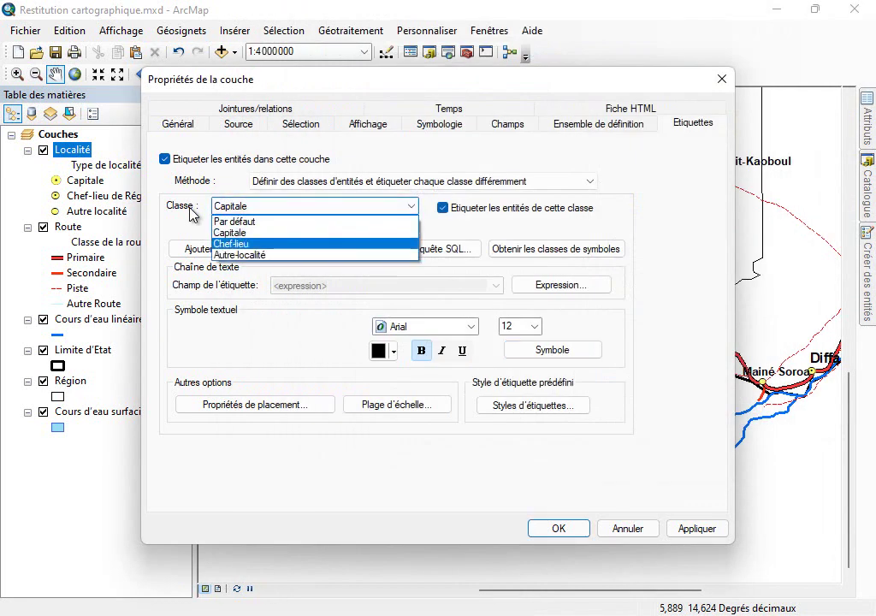
{"action": "key", "text": "Return"}
{"action": "left_click", "coordinate": [552, 350]}
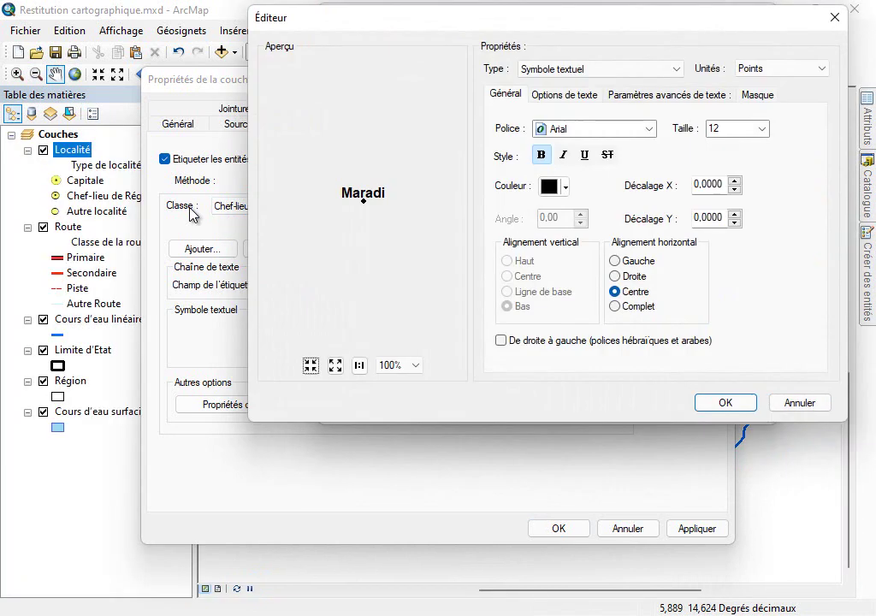
{"action": "left_click", "coordinate": [757, 94]}
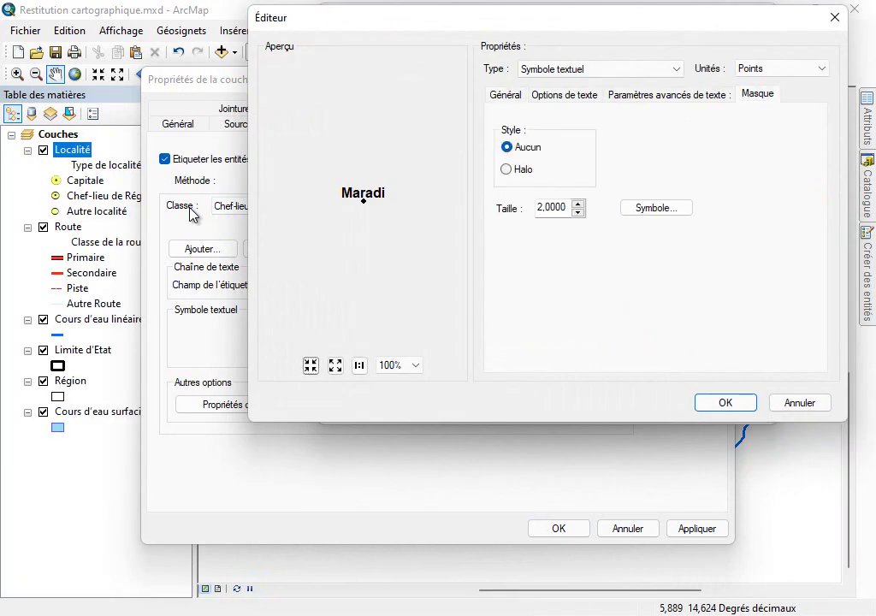
{"action": "key", "text": "Down"}
{"action": "key", "text": "Tab"}
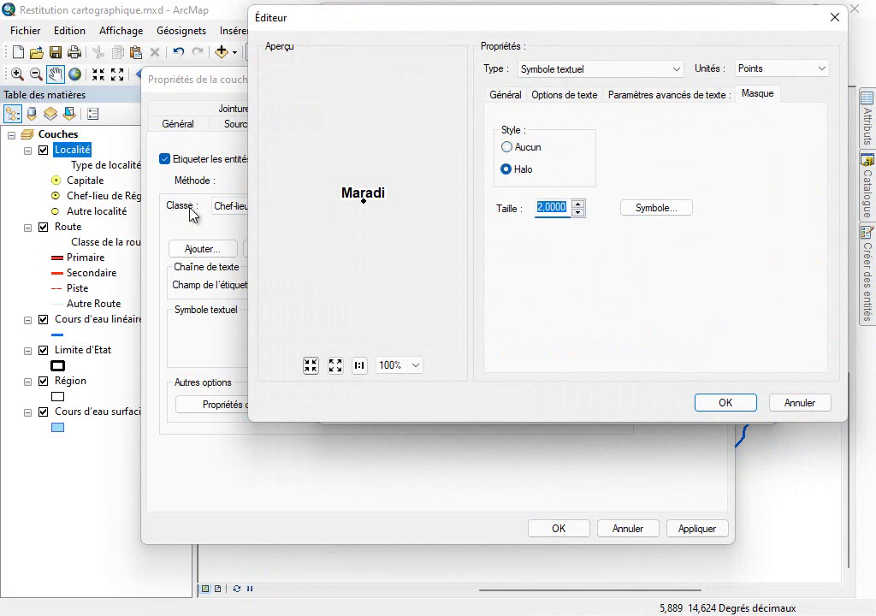
- Set the Chef-lieu label halo size to 0,3 points and apply the labeling settings
{"action": "left_click", "coordinate": [546, 207]}
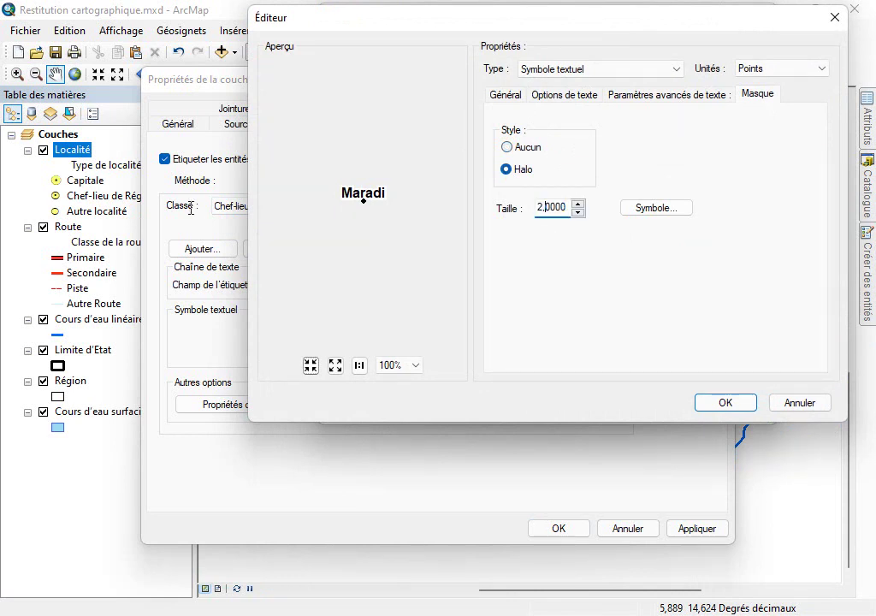
{"action": "key", "text": "BackSpace"}
{"action": "type", "text": "0"}
{"action": "type", "text": "3"}
{"action": "key", "text": "Return"}
{"action": "key", "text": "Return"}
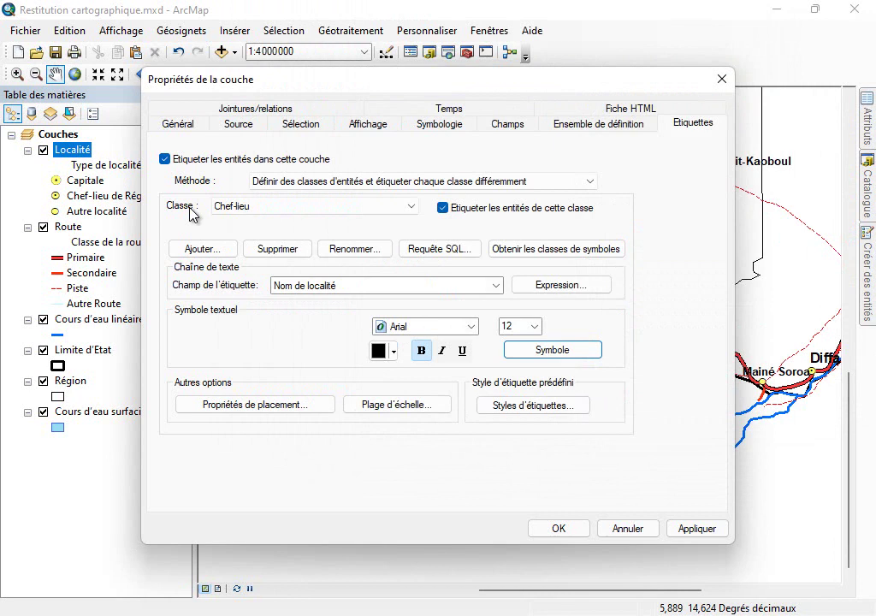
{"action": "left_click", "coordinate": [696, 529]}
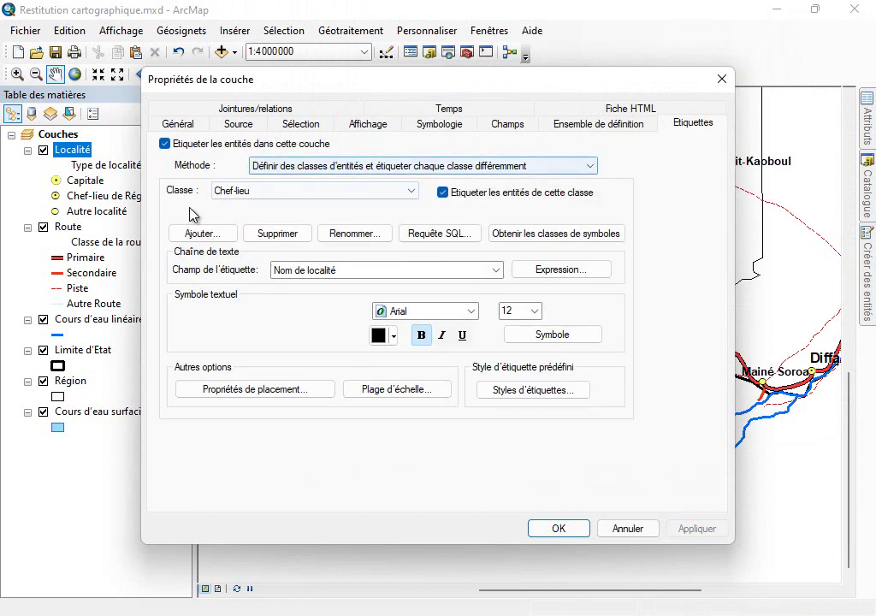
- Give the Autre-localité label class's text symbol a Halo mask
{"action": "left_click", "coordinate": [316, 191]}
{"action": "key", "text": "Return"}
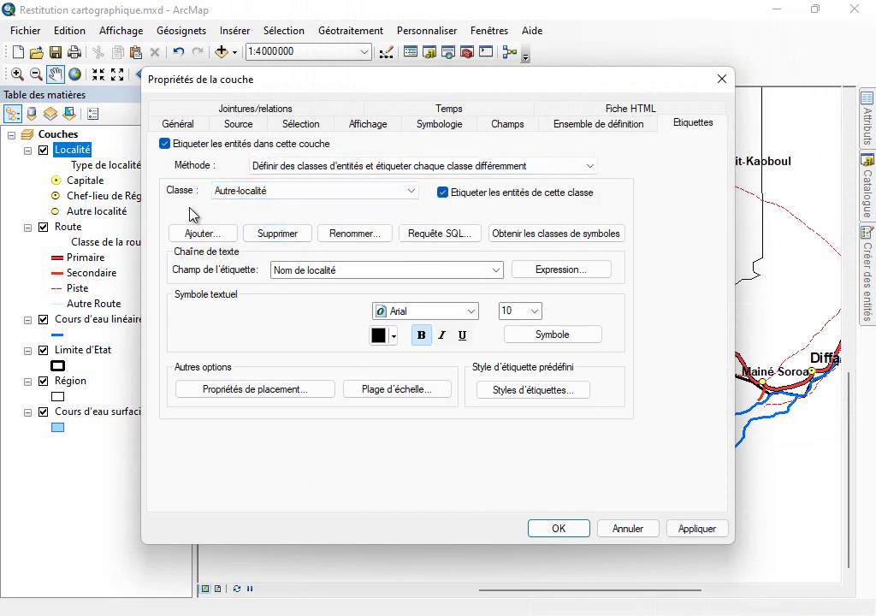
{"action": "left_click", "coordinate": [552, 334]}
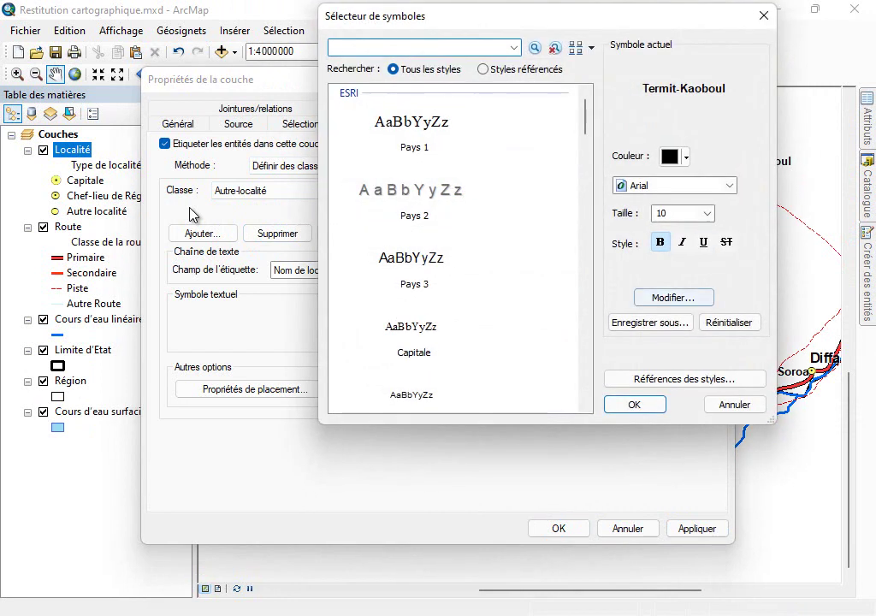
{"action": "left_click", "coordinate": [673, 298]}
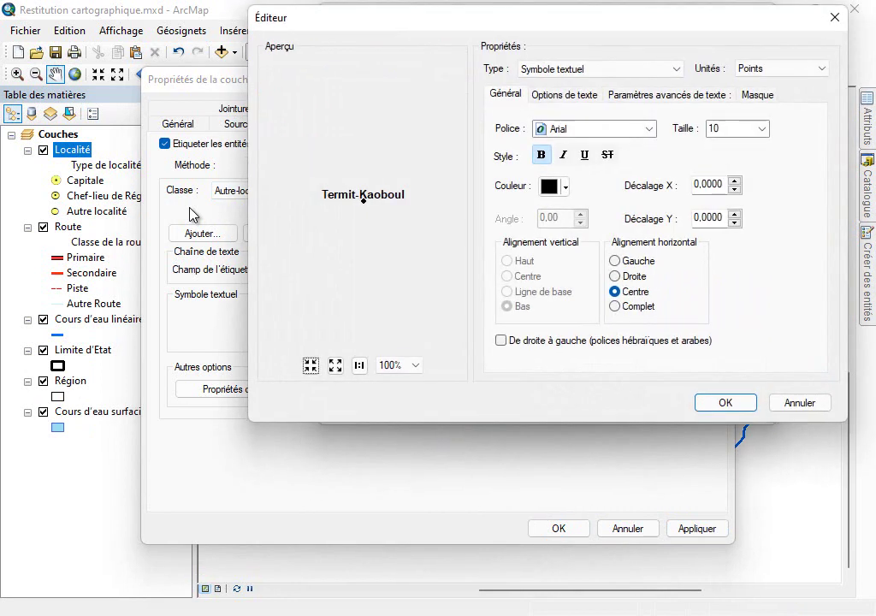
{"action": "left_click", "coordinate": [757, 94]}
{"action": "key", "text": "Down"}
- Set the Autre-localité label halo size to 0,3 points and confirm the layer properties to update the map labels
{"action": "key", "text": "Tab"}
{"action": "key", "text": "BackSpace"}
{"action": "type", "text": "0"}
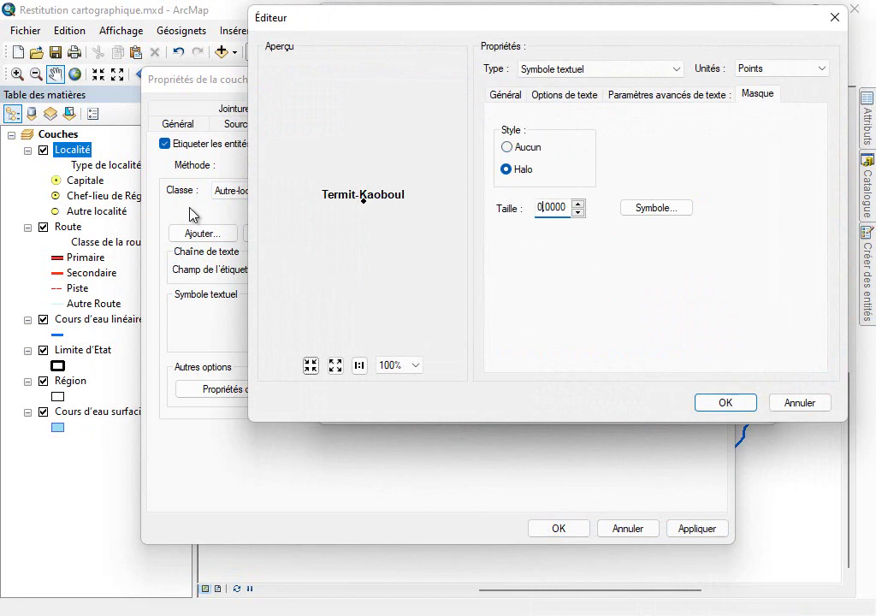
{"action": "type", "text": "3"}
{"action": "key", "text": "Return"}
{"action": "key", "text": "Return"}
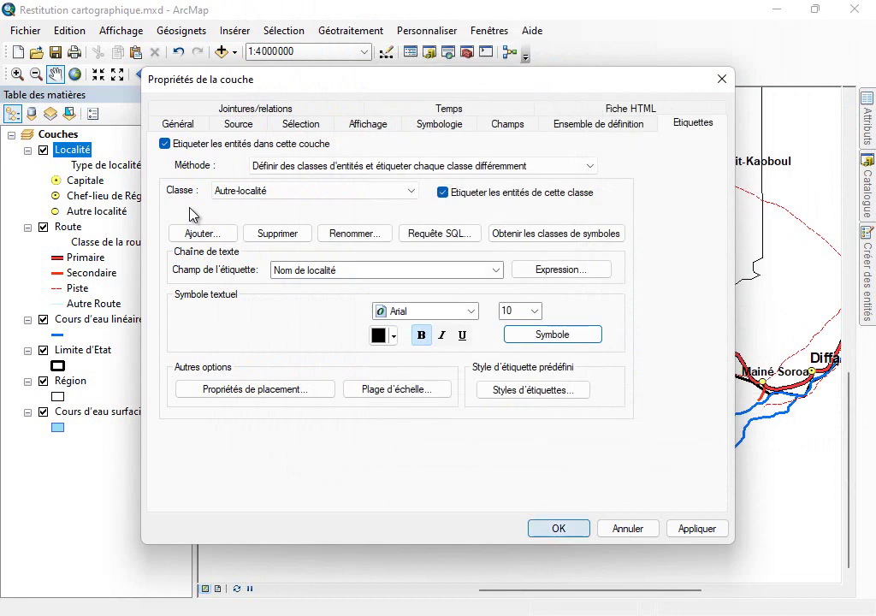
{"action": "key", "text": "Return"}
{"action": "left_click_drag", "start_coordinate": [795, 385], "coordinate": [569, 362]}
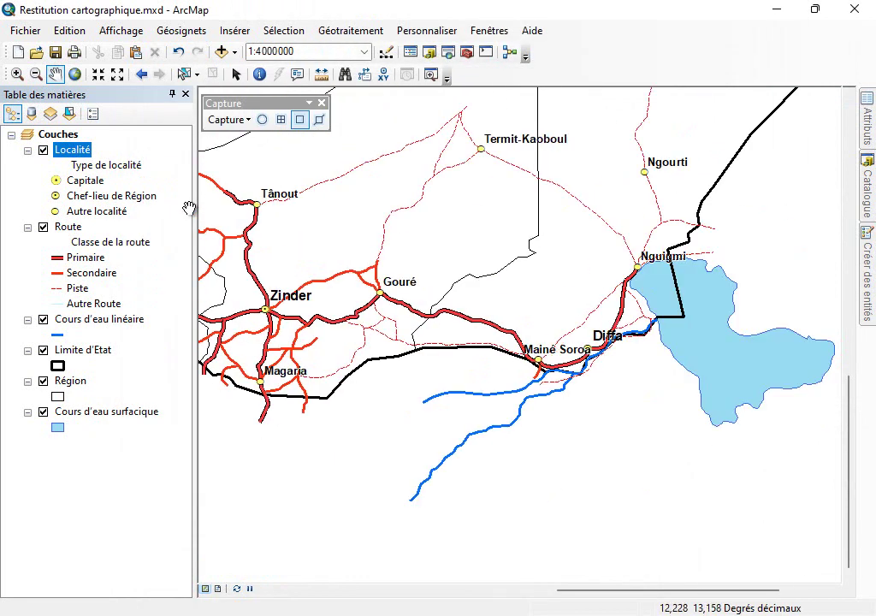
- Examine the haloed locality labels across southern Niger, from the Diffa area westward to Niamey and at smaller scale
{"action": "scroll", "coordinate": [551, 365], "scroll_direction": "up", "scroll_amount": 3}
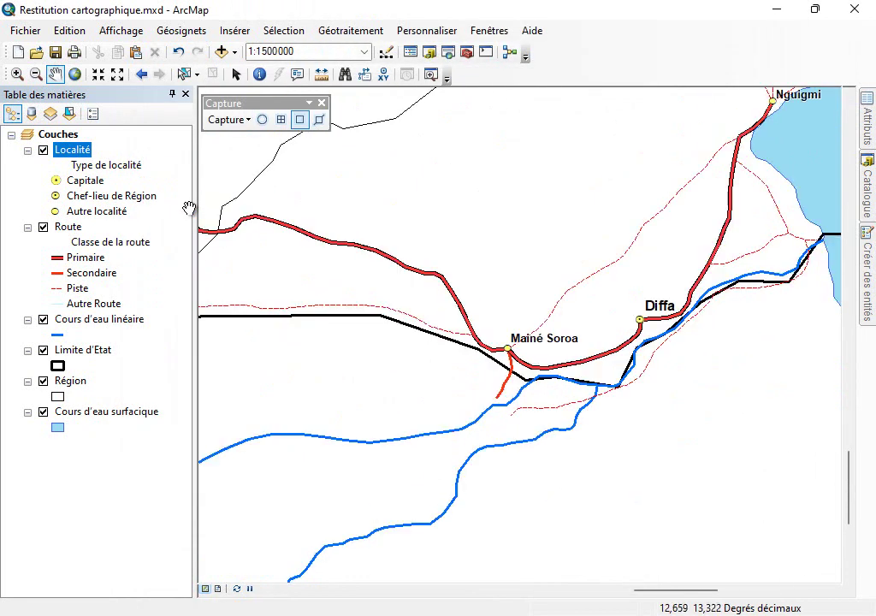
{"action": "scroll", "coordinate": [519, 322], "scroll_direction": "down", "scroll_amount": 2}
{"action": "key", "text": "Left"}
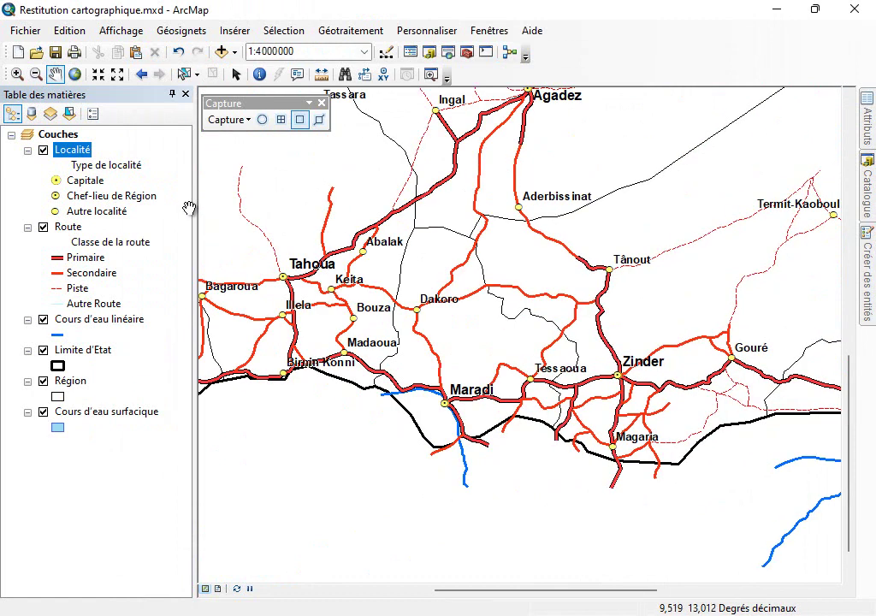
{"action": "key", "text": "Left"}
{"action": "key", "text": "Left"}
{"action": "key", "text": "Left"}
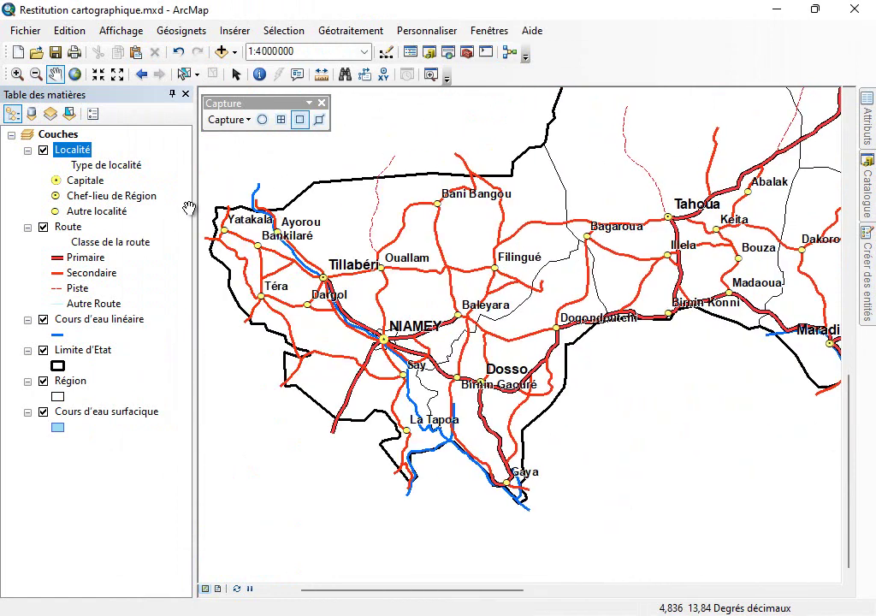
{"action": "key", "text": "Left"}
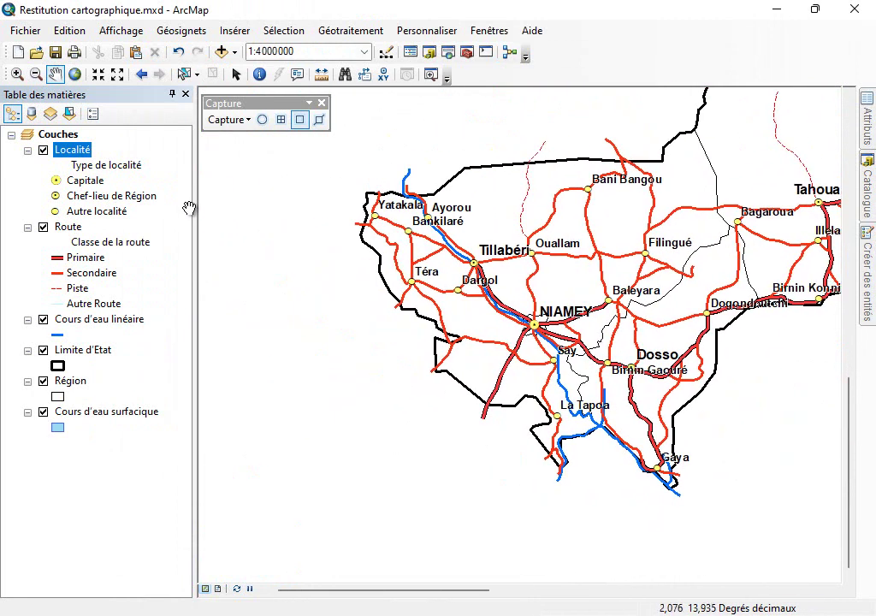
{"action": "left_click_drag", "start_coordinate": [531, 287], "coordinate": [362, 284]}
{"action": "scroll", "coordinate": [519, 370], "scroll_direction": "down", "scroll_amount": 1}
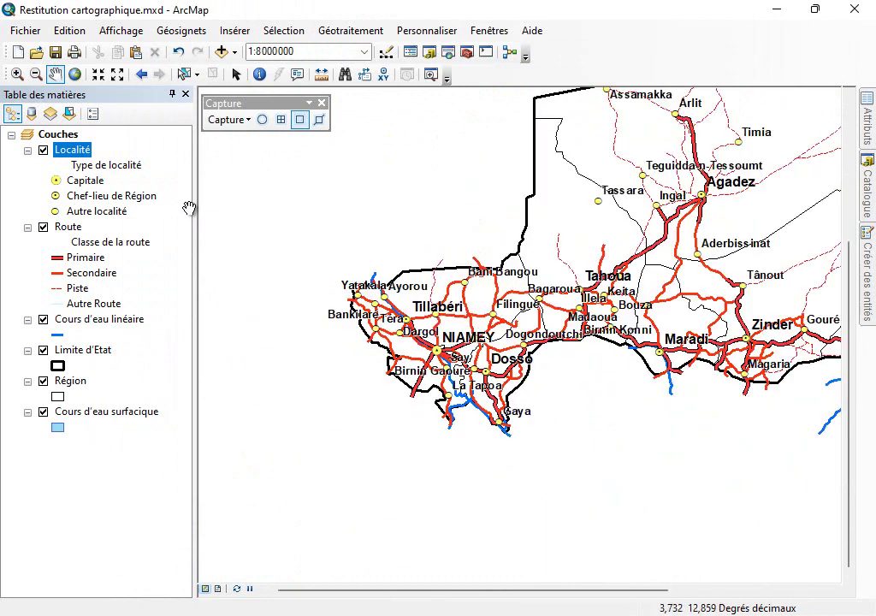
{"action": "key", "text": "Up"}
{"action": "key", "text": "Right"}
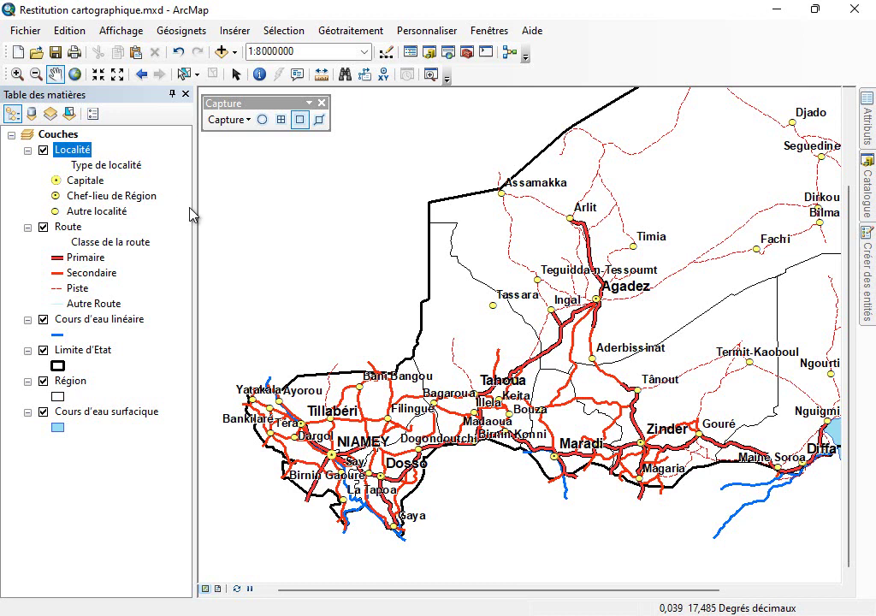
- Set the Région layer's symbology to unique-value categories based on the Nom de Région field
{"action": "double_click", "coordinate": [70, 381]}
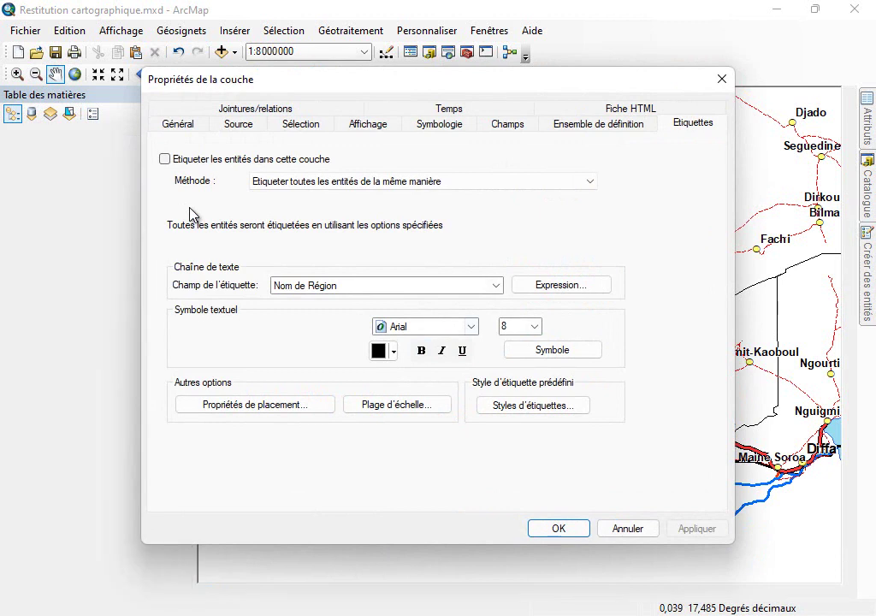
{"action": "left_click", "coordinate": [189, 192]}
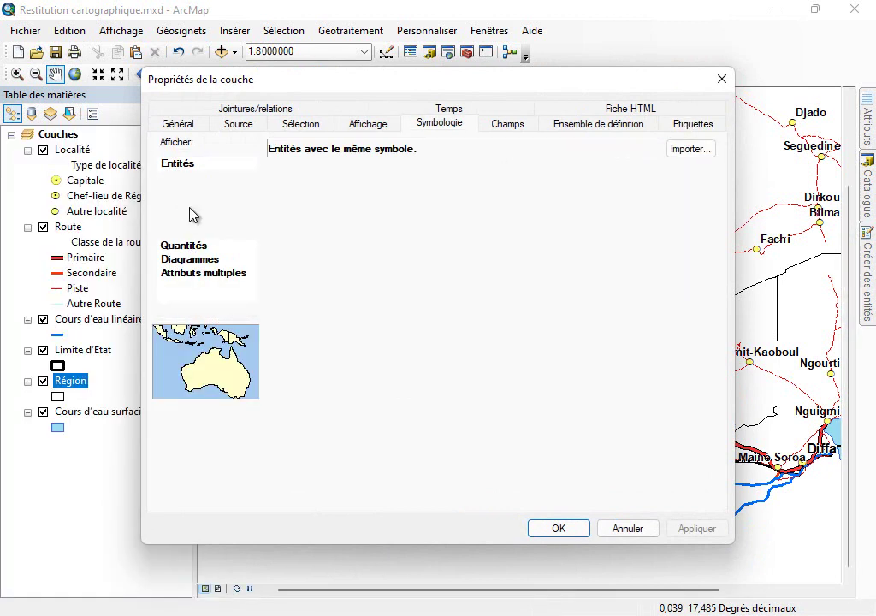
{"action": "left_click", "coordinate": [430, 183]}
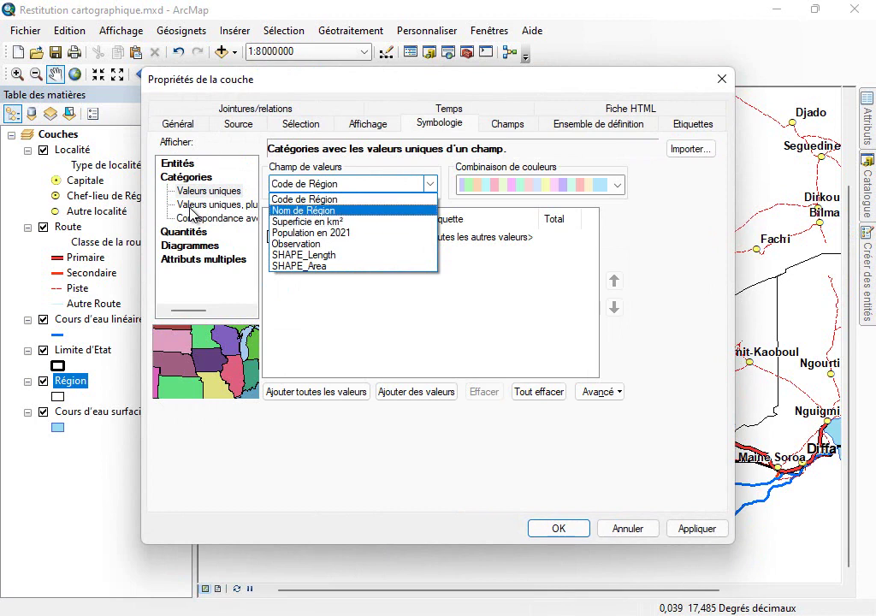
{"action": "left_click", "coordinate": [304, 210]}
- Exclude the all-other-values symbol, add all region names as categories, and apply the Région symbology to the map
{"action": "left_click", "coordinate": [273, 237]}
{"action": "key", "text": "Tab"}
{"action": "key", "text": "space"}
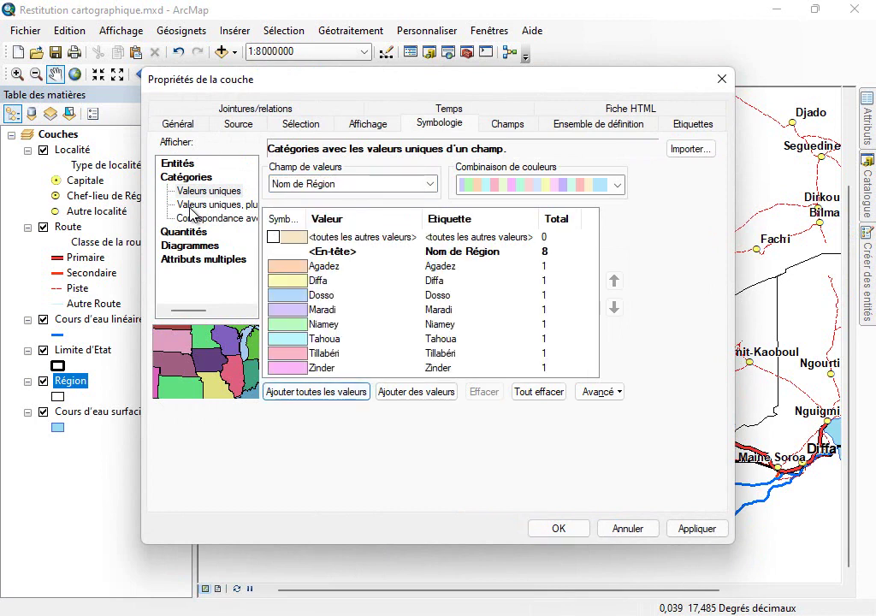
{"action": "key", "text": "Tab"}
{"action": "key", "text": "Tab"}
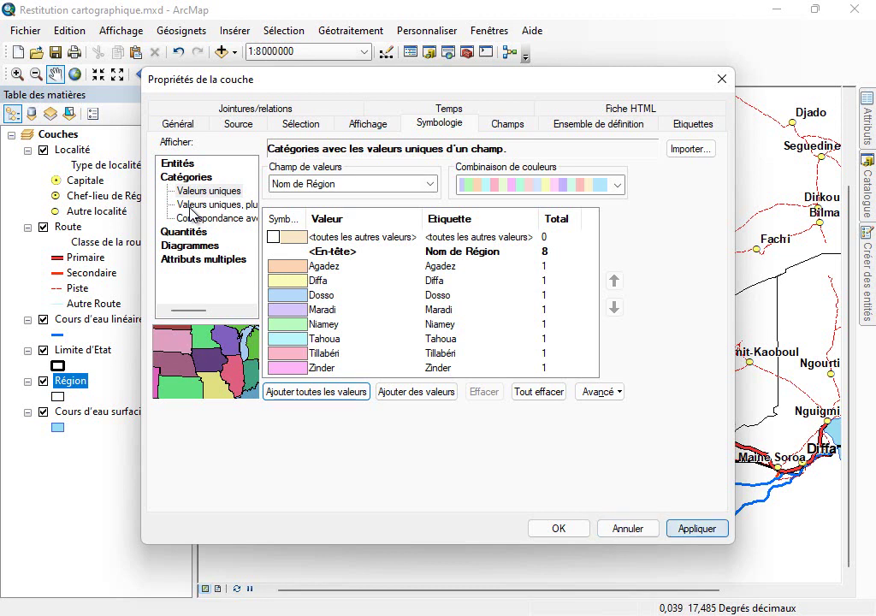
{"action": "key", "text": "shift+Tab"}
{"action": "key", "text": "shift+Tab"}
{"action": "key", "text": "shift+Tab"}
{"action": "key", "text": "Tab"}
{"action": "key", "text": "Return"}
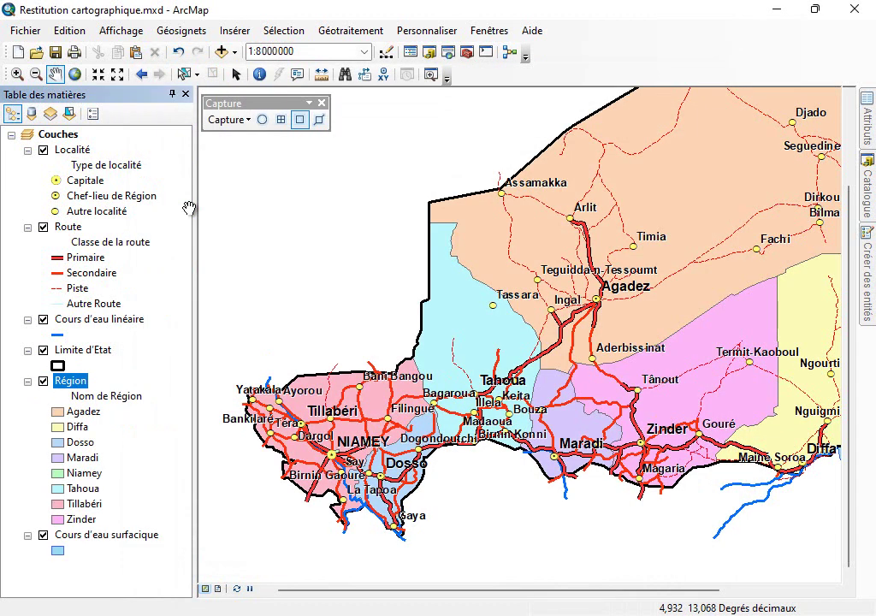